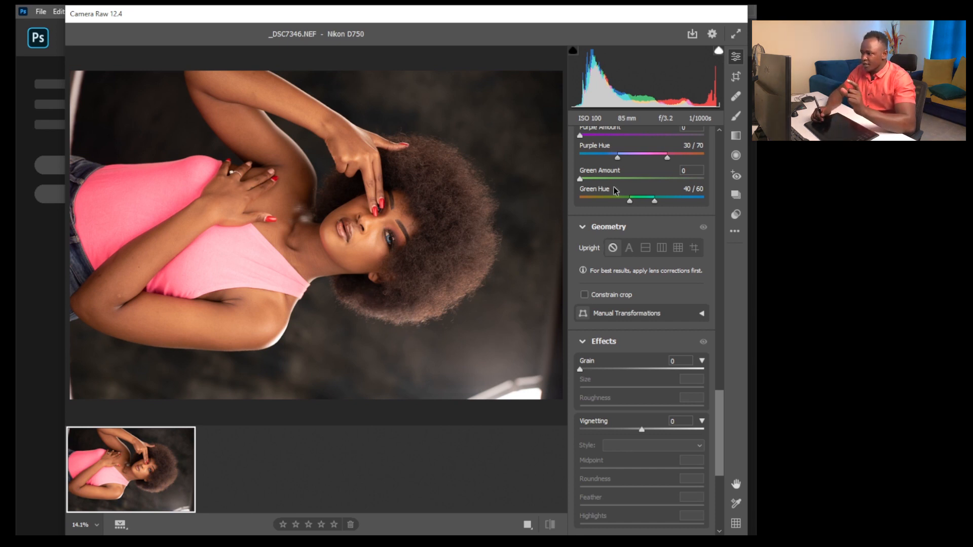
Rotate the raw photo 90° counterclockwise to portrait orientation and return to the basic edit adjustments
key(c)
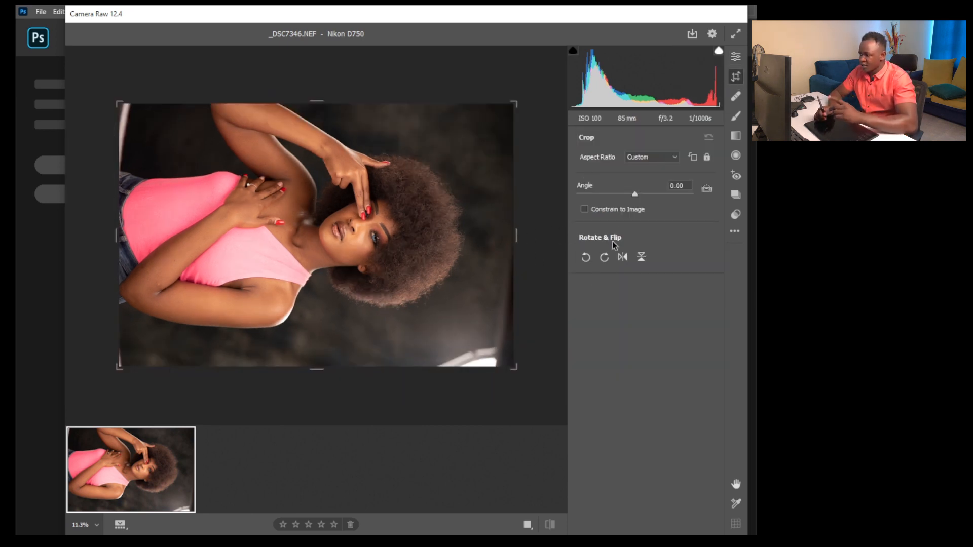
click(586, 258)
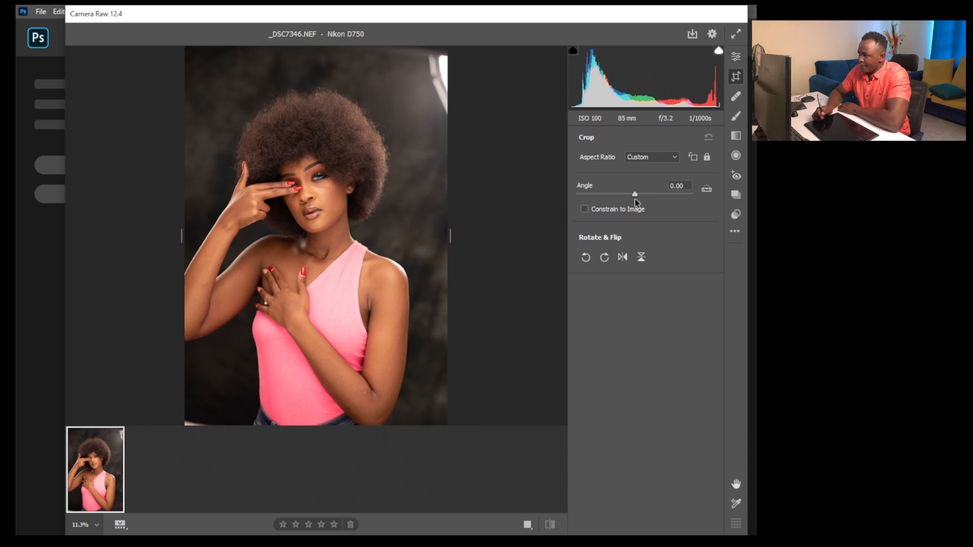
click(735, 57)
drag(719, 407, 588, 180)
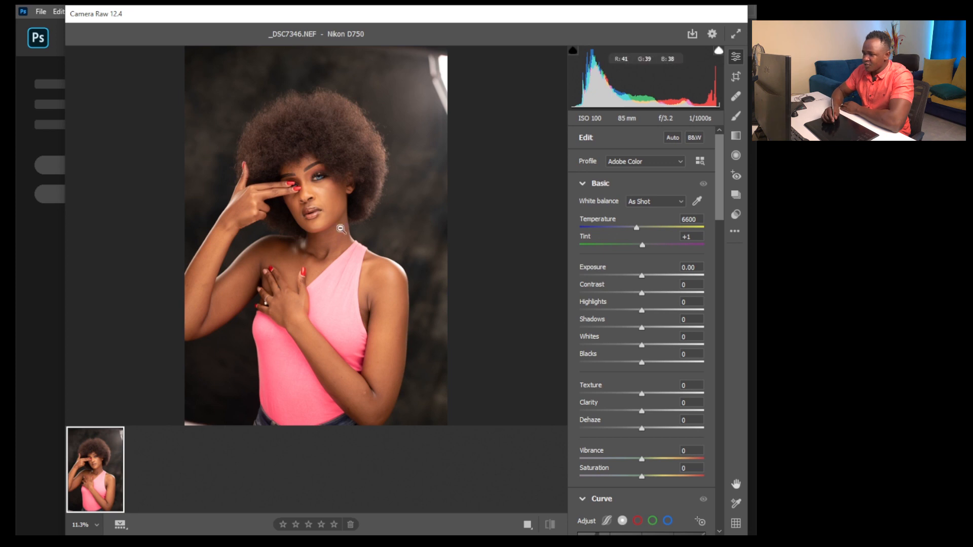
Examine the woman's face and skin up close, and view the whole photo again
alt+click(316, 177)
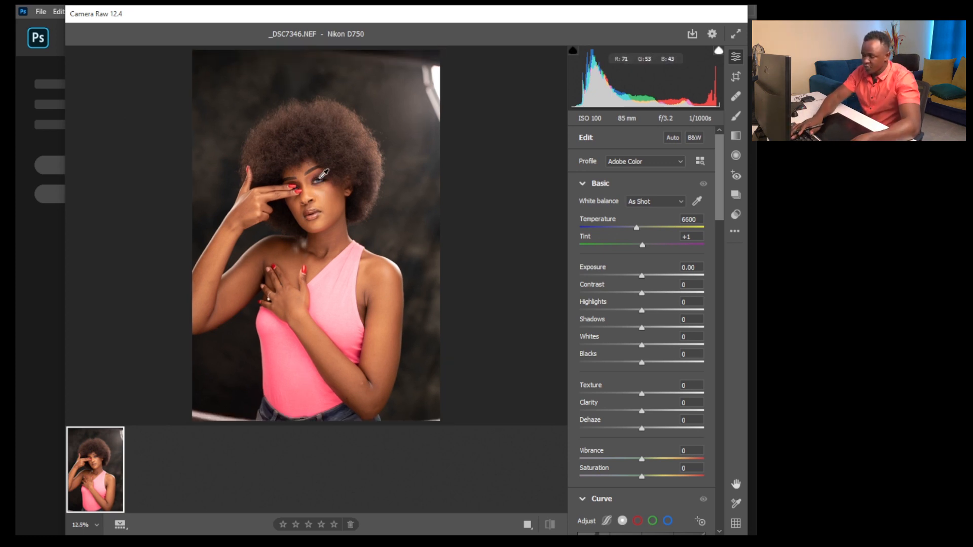
key(ctrl+plus)
key(ctrl+plus)
key(ctrl+plus)
key(ctrl+plus)
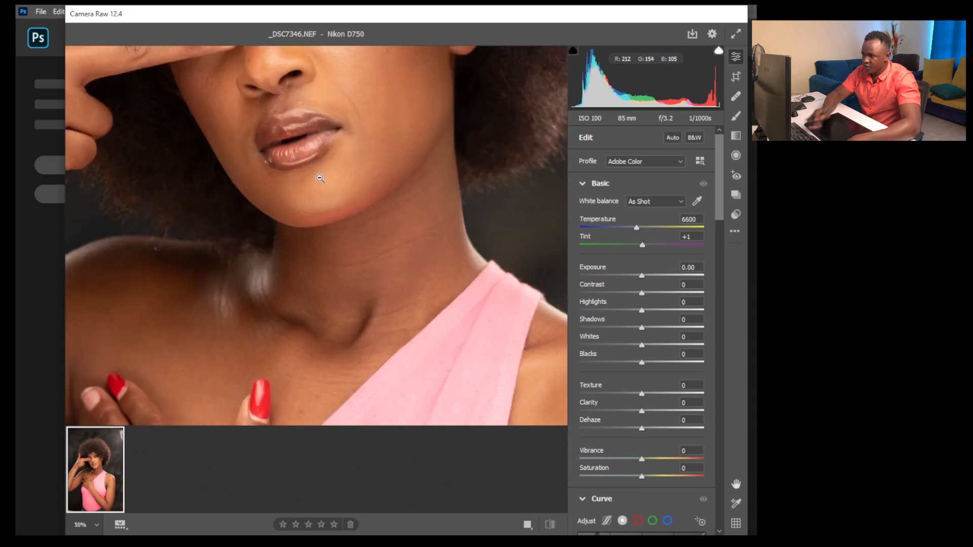
key(space)
drag(365, 224, 400, 401)
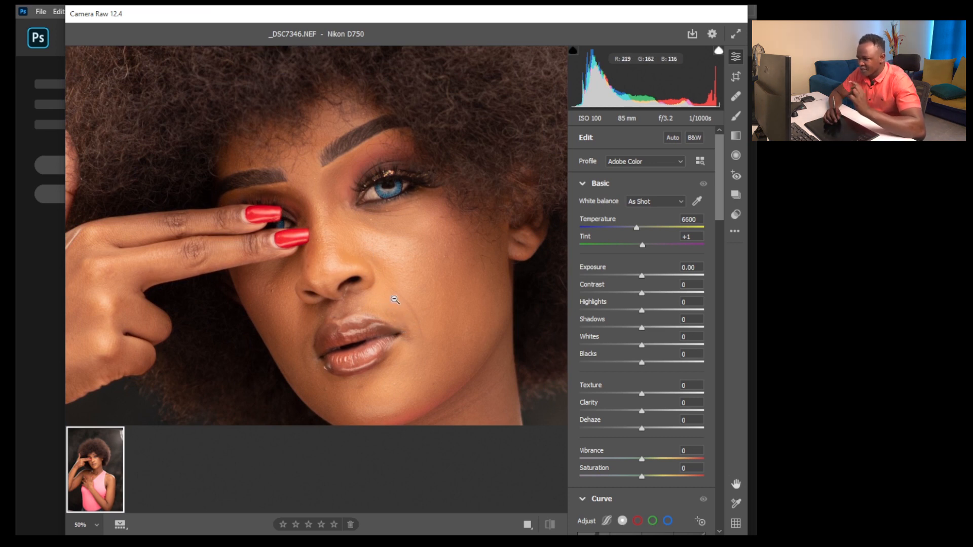
key(ctrl+0)
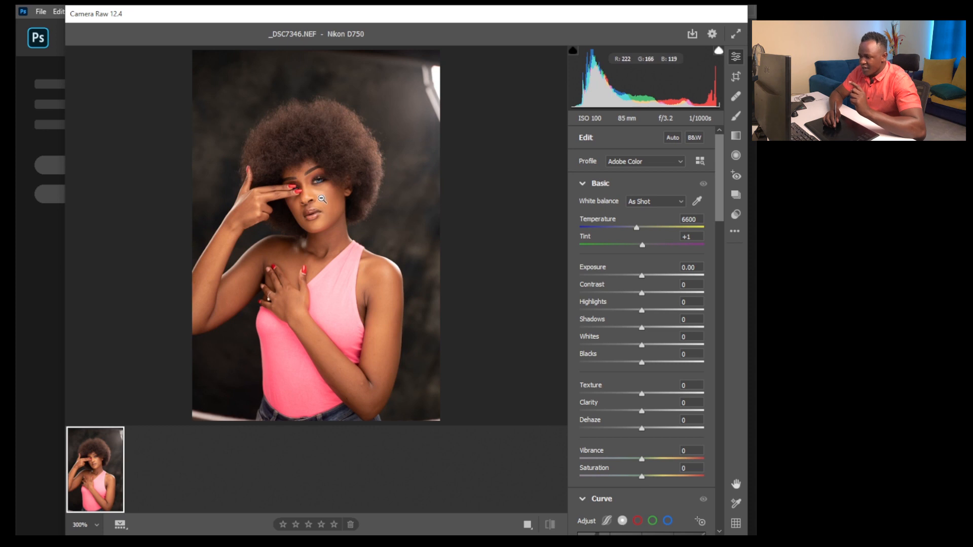
click(322, 201)
key(ctrl+0)
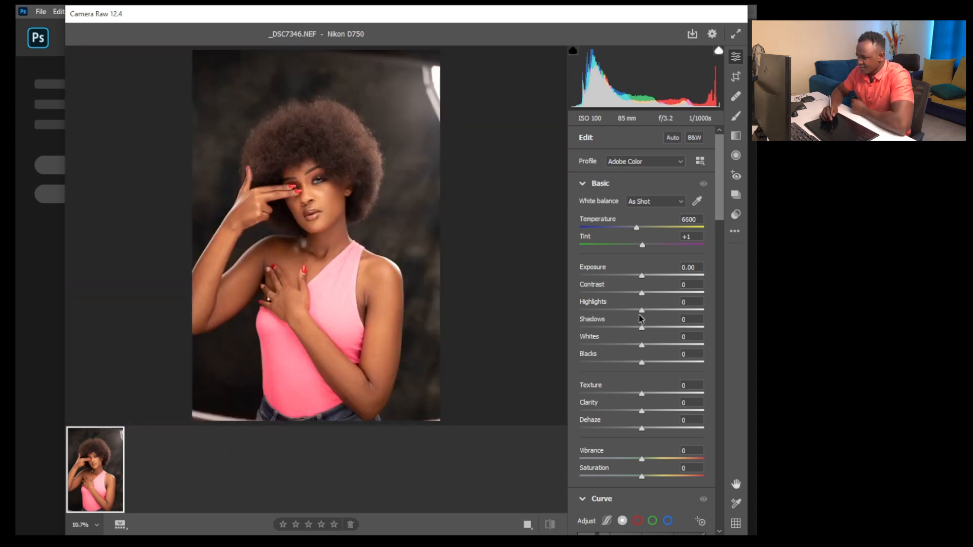
Set Highlights to -45, Shadows to +16, Whites to -25 and Blacks to -8
drag(642, 310, 617, 309)
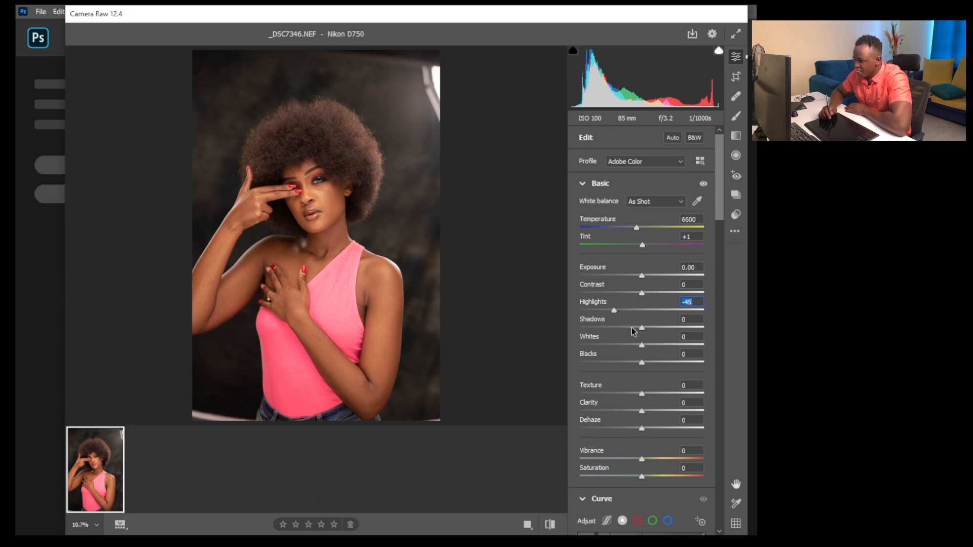
drag(647, 329, 657, 329)
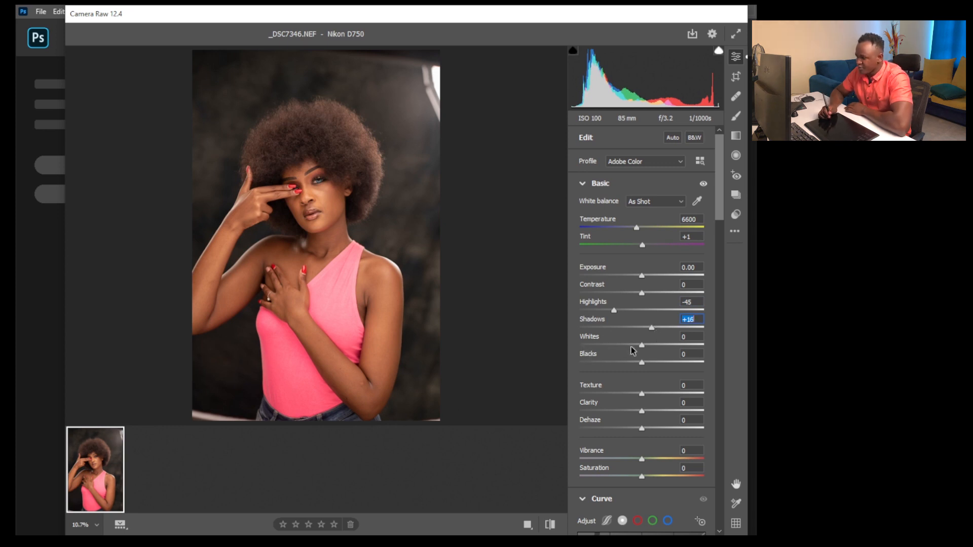
drag(629, 345, 626, 346)
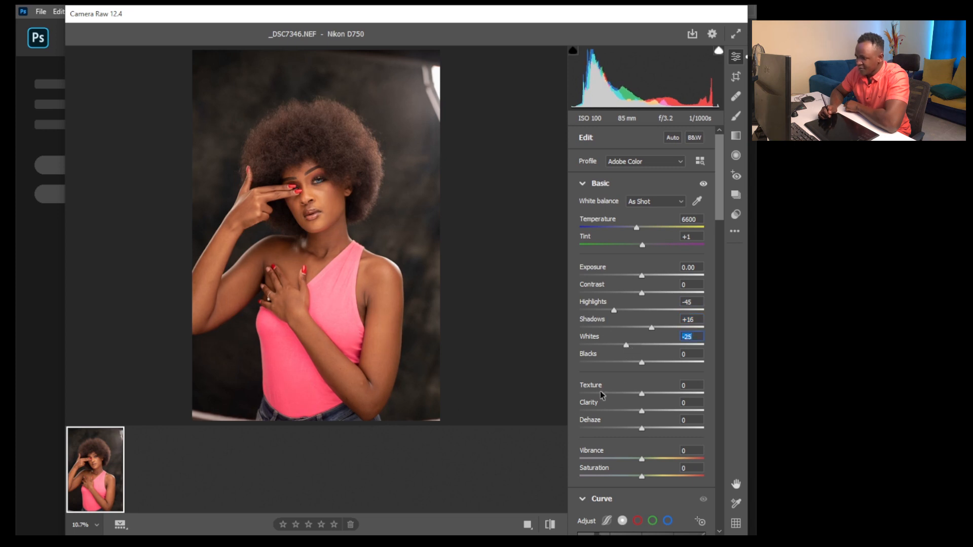
drag(642, 366, 638, 368)
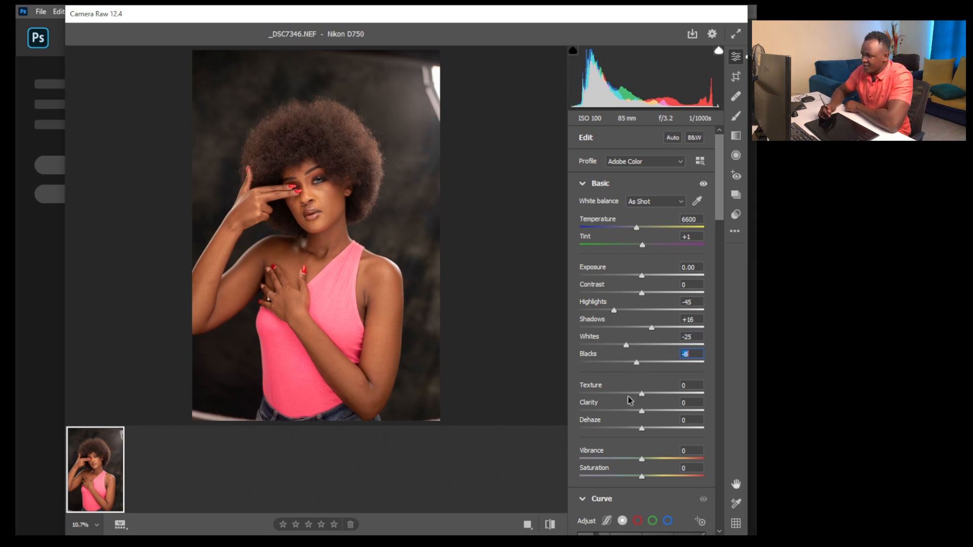
Set Vibrance to +4 and Saturation to +1, and shift the white balance Tint to +3
click(643, 459)
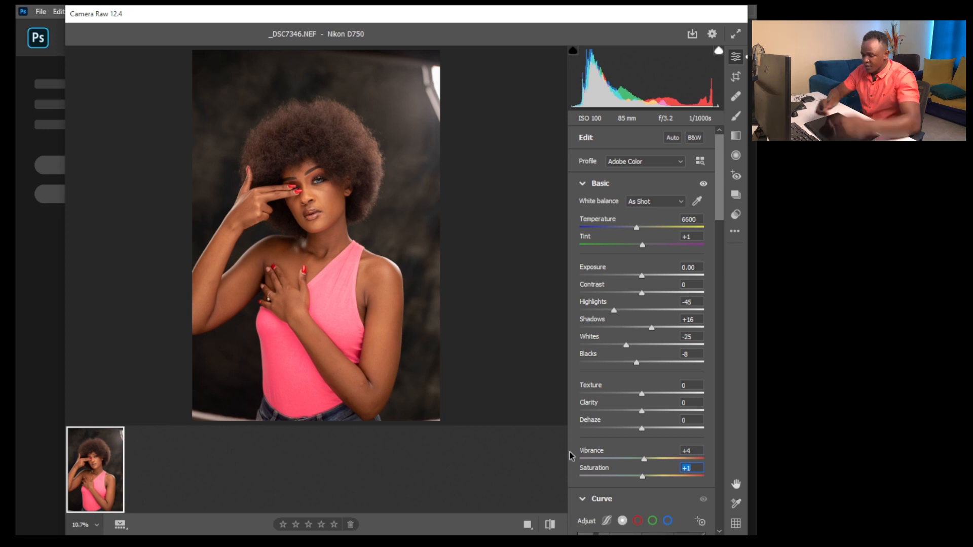
key(ctrl+plus)
key(ctrl+plus)
key(ctrl+plus)
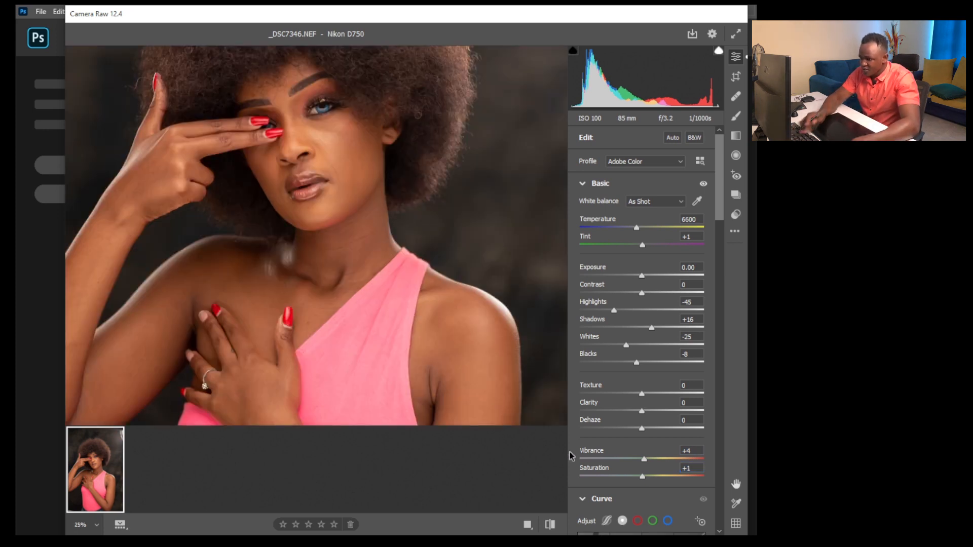
key(space)
drag(357, 314, 378, 314)
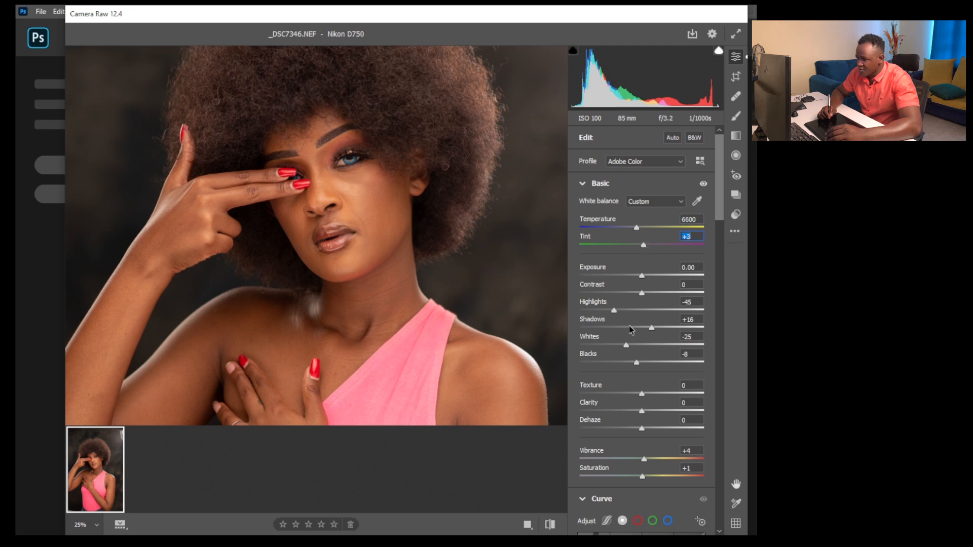
Set Dehaze to +4 and compare the whole edited photo with its unedited version
drag(722, 213, 719, 239)
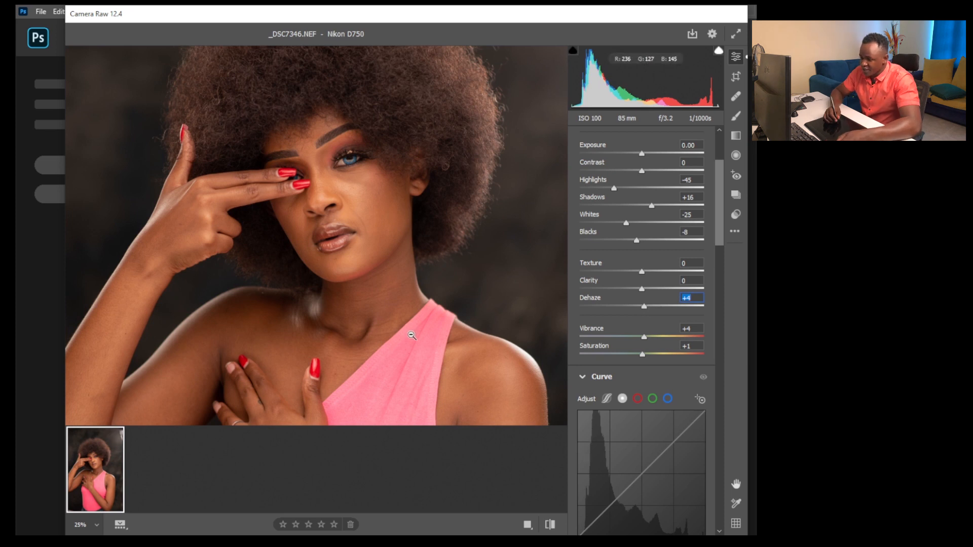
click(412, 333)
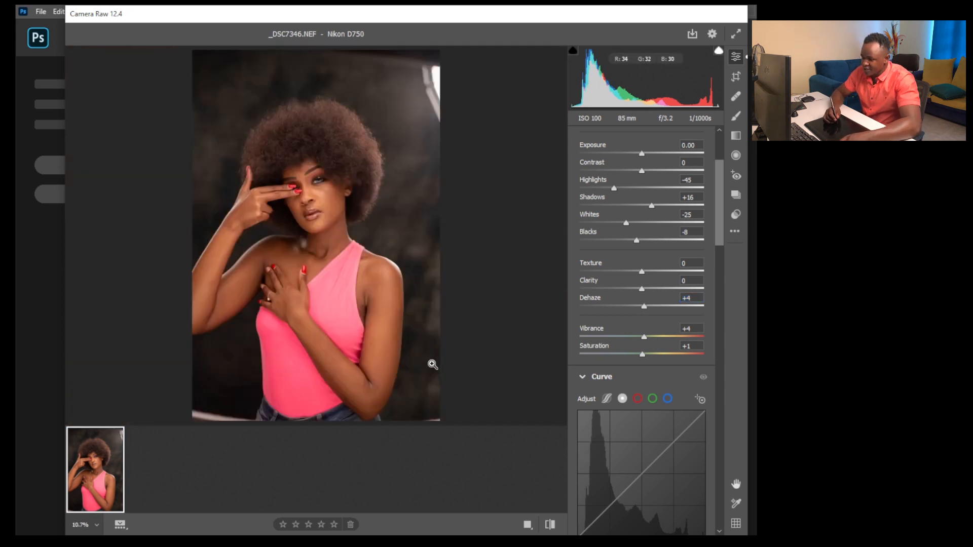
click(552, 527)
click(551, 527)
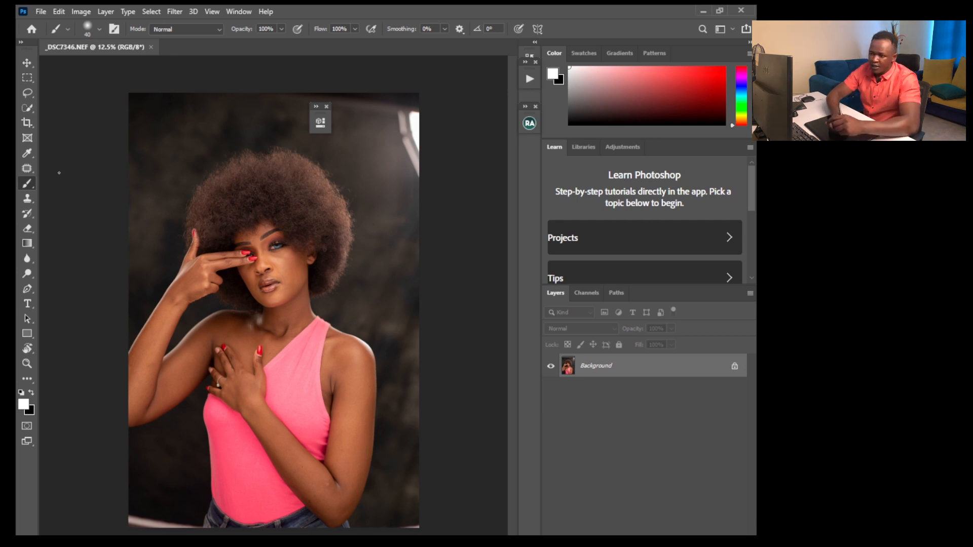
Crop the portrait to a 4:5 (8:10) ratio, cutting off the light at the upper corner and the jeans at the bottom
click(28, 123)
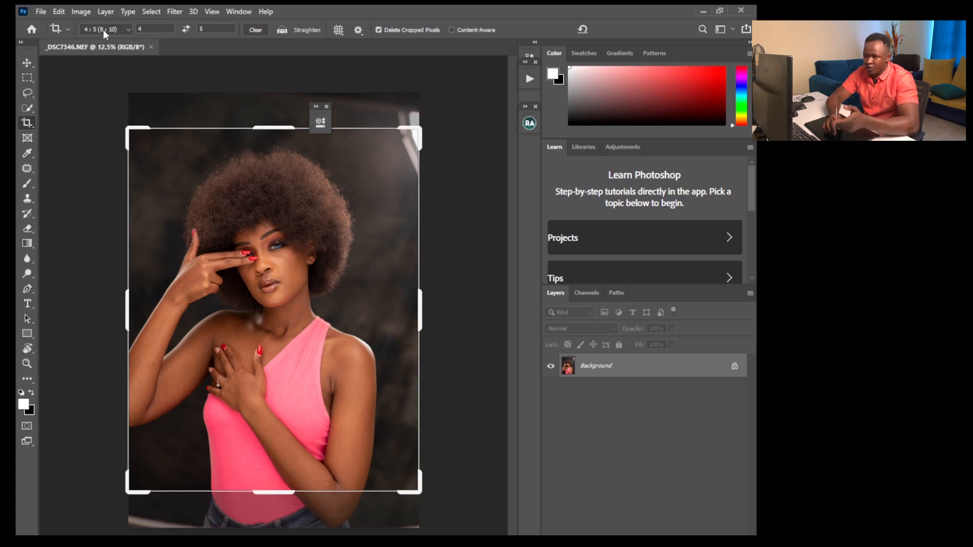
click(104, 34)
click(107, 86)
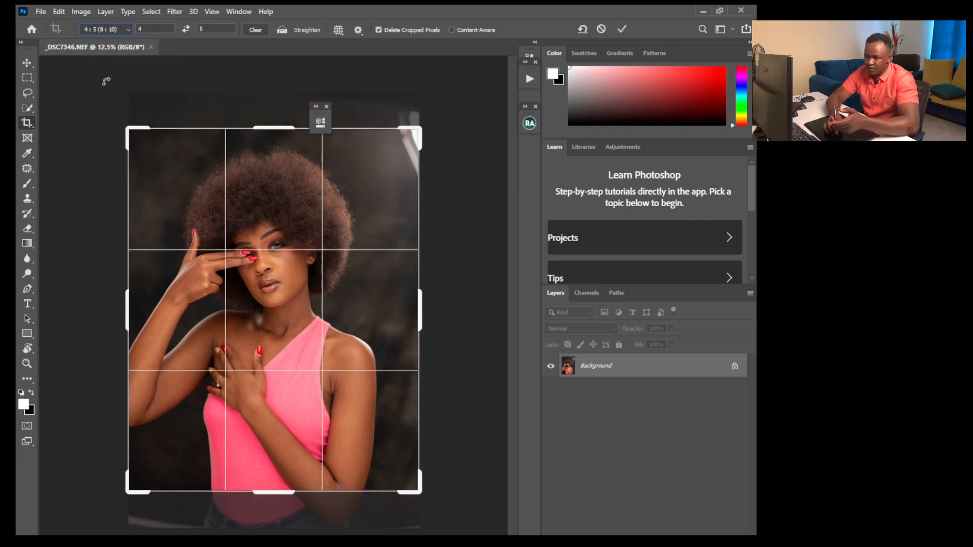
drag(291, 295, 298, 284)
drag(420, 311, 412, 318)
drag(351, 369, 321, 360)
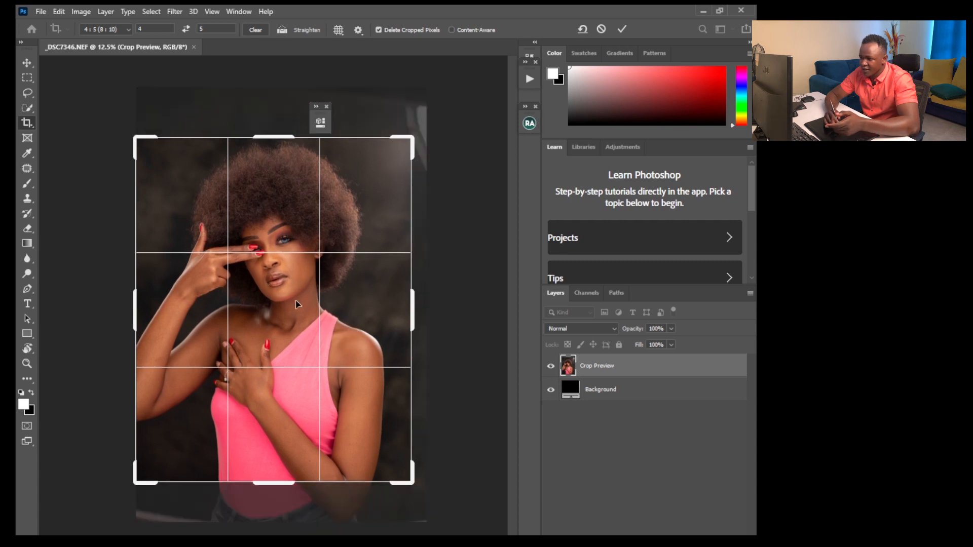
click(622, 29)
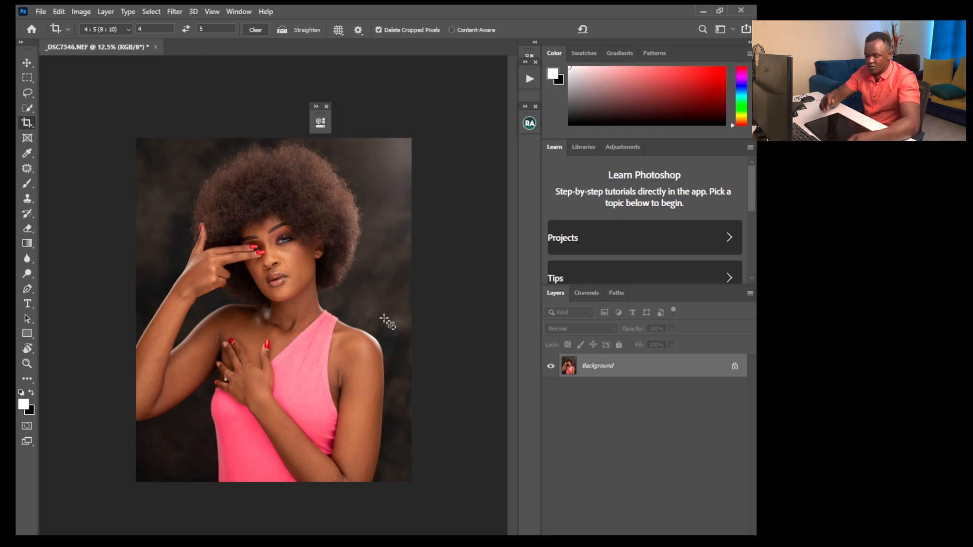
Duplicate the background layer twice, naming the upper copy "teture" and the lower copy "colors"
key(ctrl+j)
key(ctrl+j)
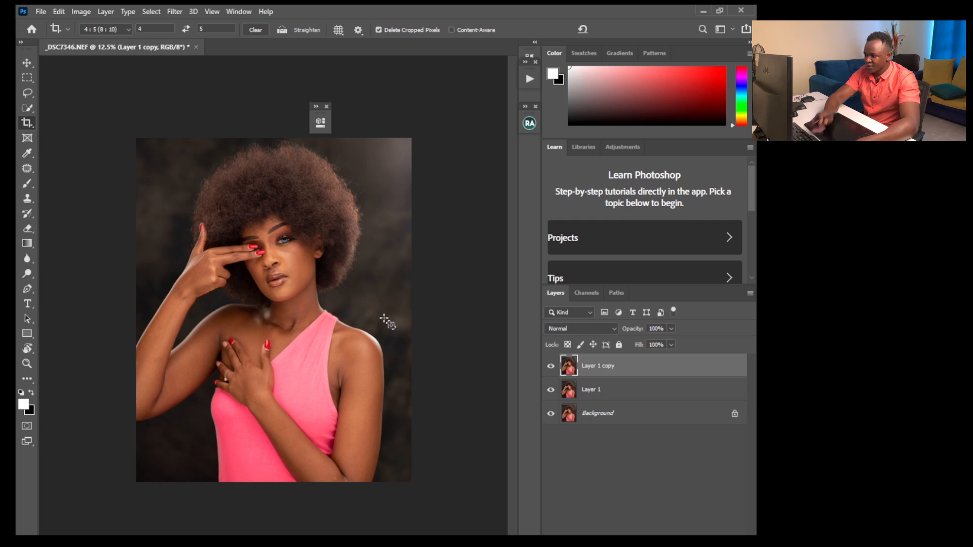
double_click(596, 367)
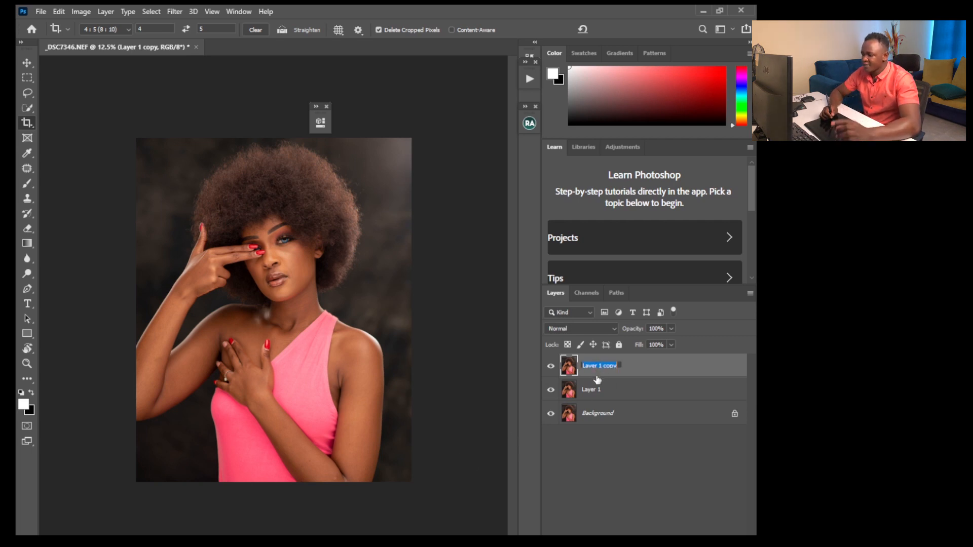
text(teture)
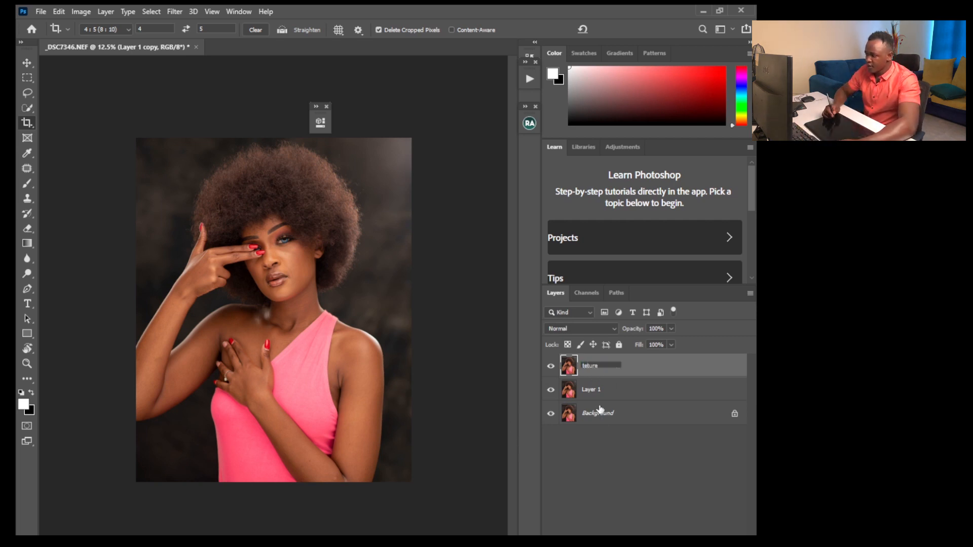
double_click(594, 390)
text(colors)
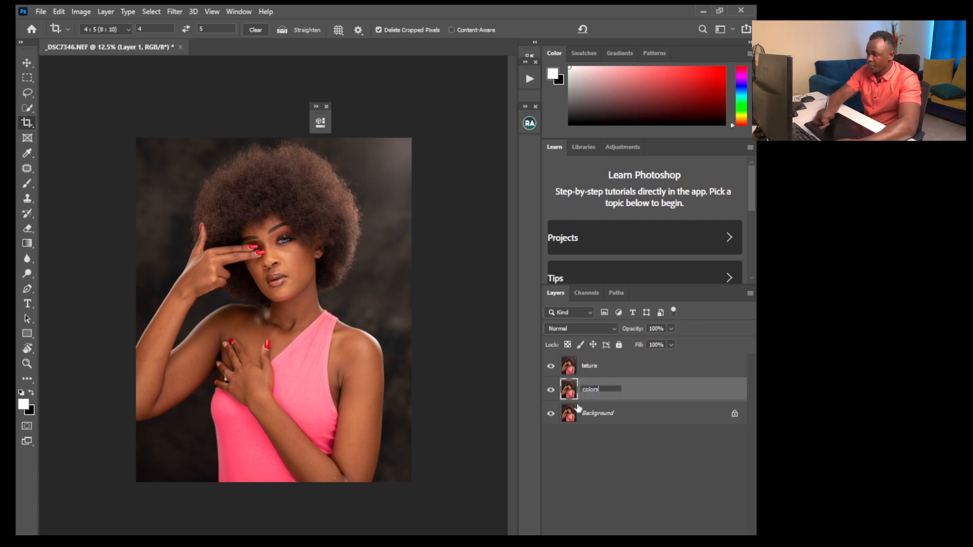
click(598, 400)
Hide the "teture" layer and start a Gaussian Blur on the "colors" layer with a radius of 0.1 pixels
click(556, 370)
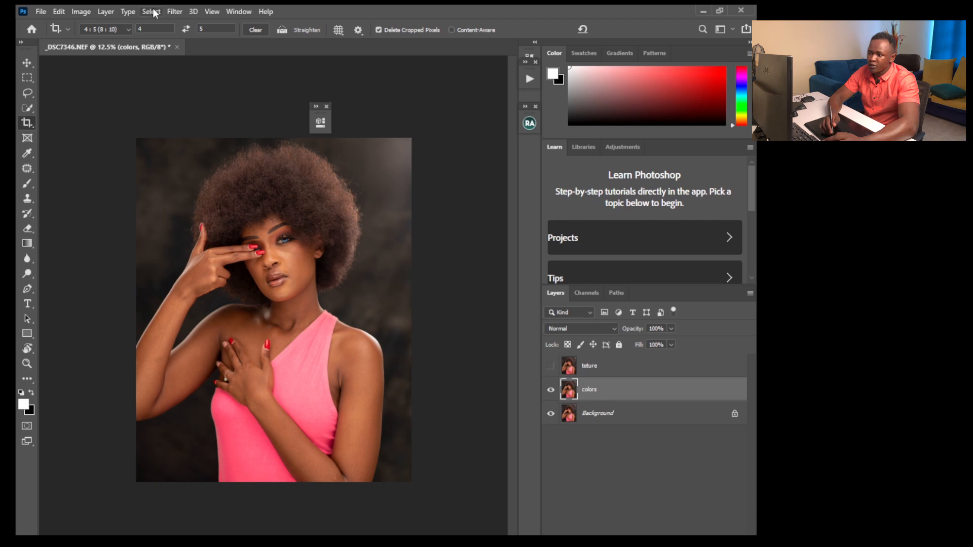
click(173, 12)
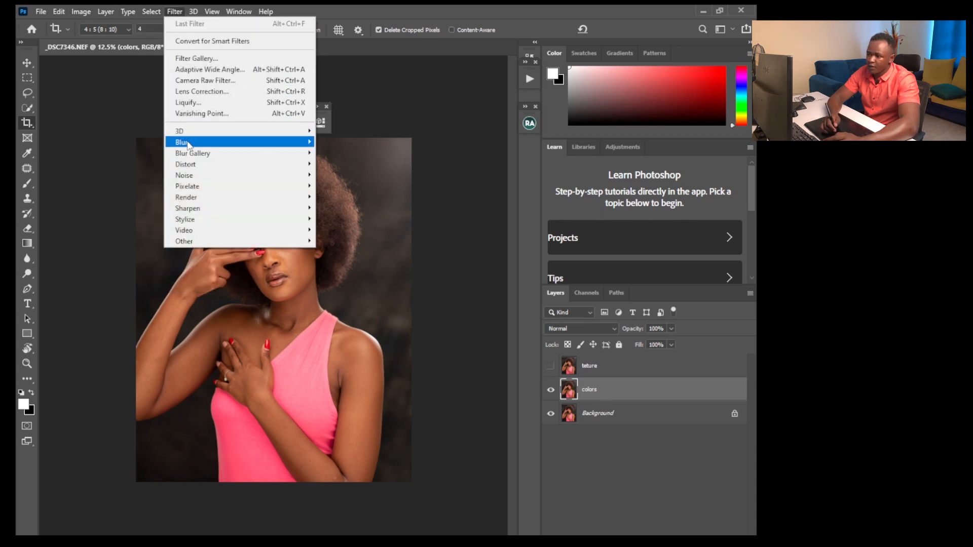
mouse_move(187, 143)
click(350, 186)
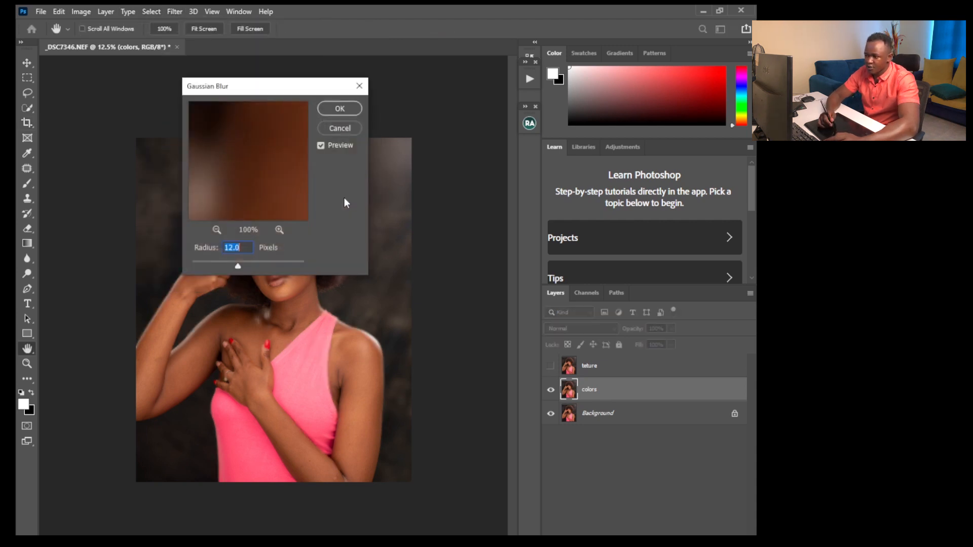
drag(248, 165, 272, 224)
drag(272, 184, 265, 202)
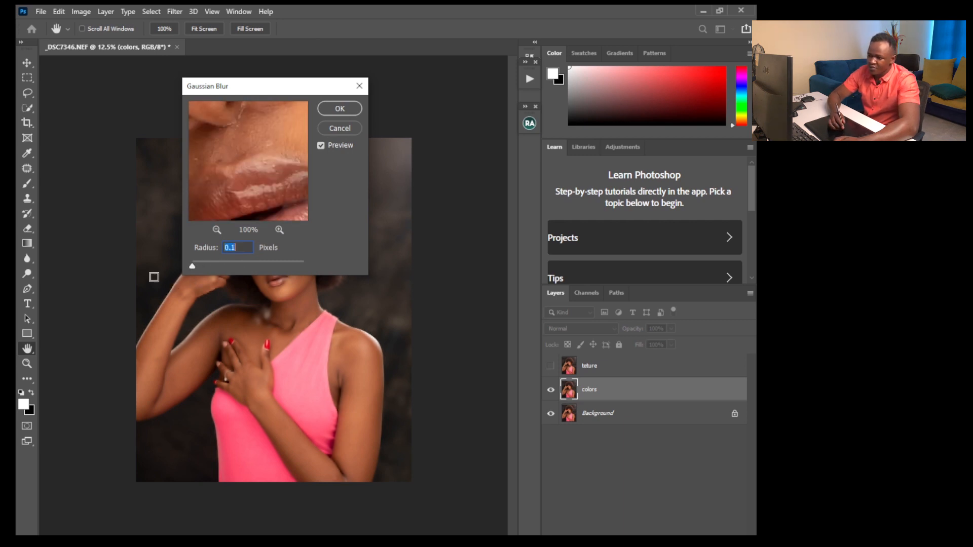
Examine the fine detail of the facial skin in the Gaussian Blur preview, ending at 67% magnification
drag(254, 174, 264, 219)
drag(235, 139, 254, 218)
click(217, 230)
click(217, 229)
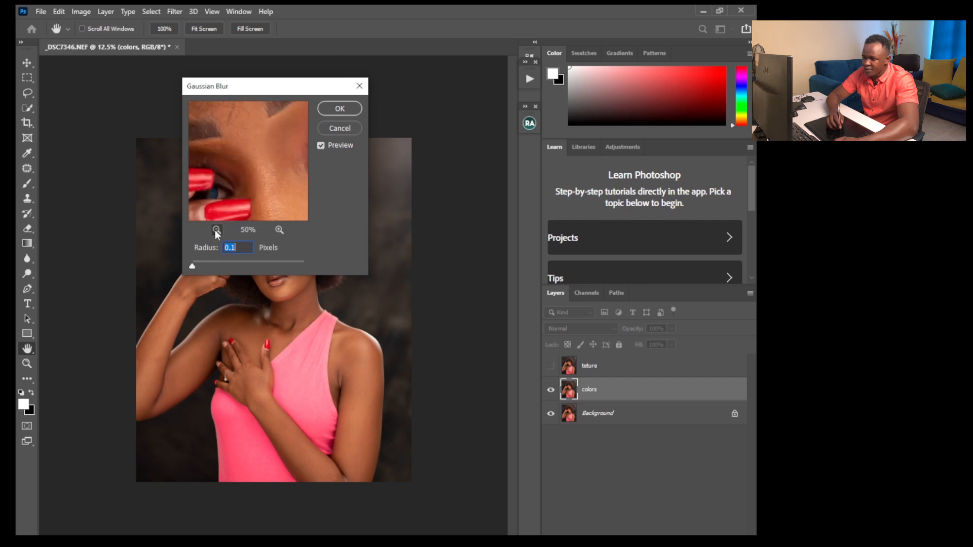
click(216, 229)
click(217, 230)
click(217, 229)
click(279, 230)
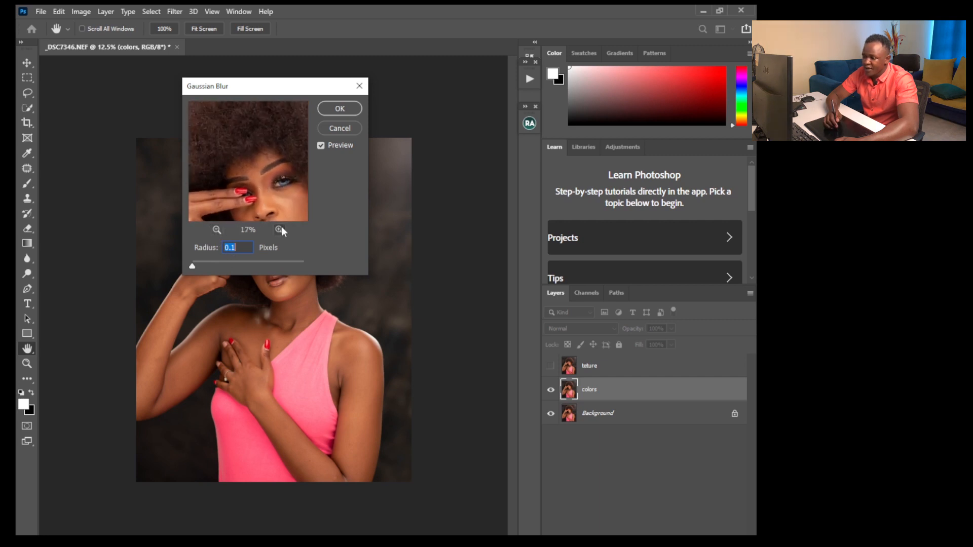
click(279, 229)
click(280, 230)
click(279, 230)
drag(282, 200, 237, 106)
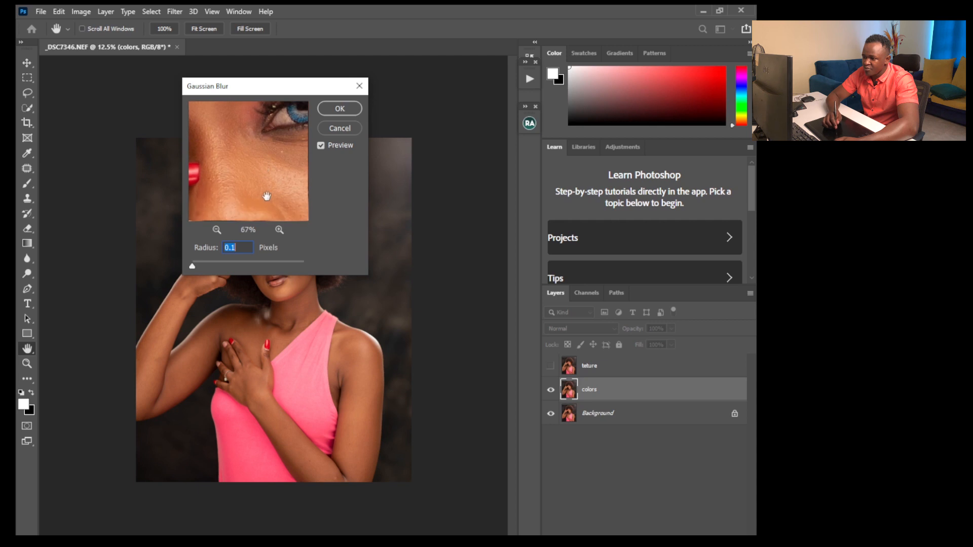
drag(265, 182, 264, 156)
Raise the Gaussian Blur radius to 5.0 pixels, checking the skin in the preview, and apply it to the "colors" layer
drag(298, 87, 458, 107)
key(ctrl+plus)
key(ctrl+plus)
key(ctrl+plus)
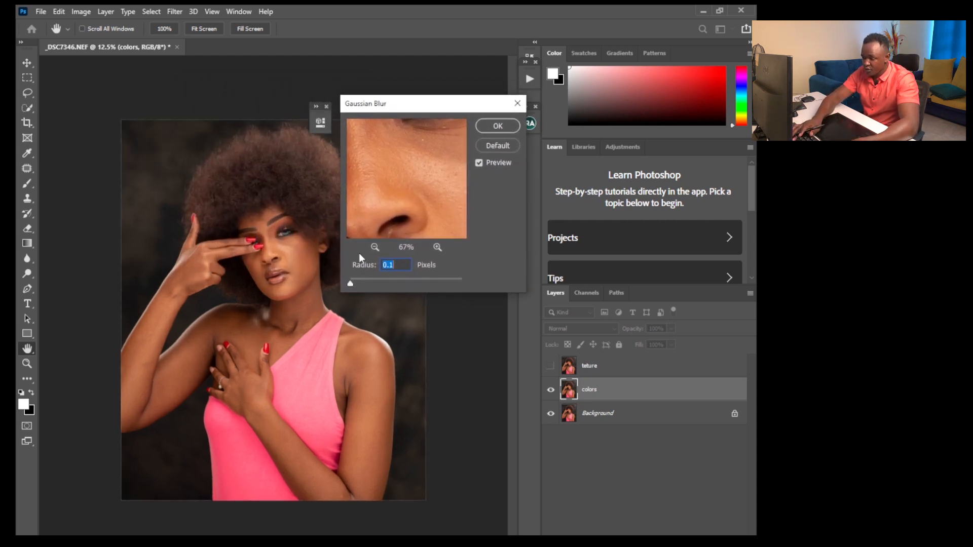
drag(370, 160, 406, 188)
click(313, 179)
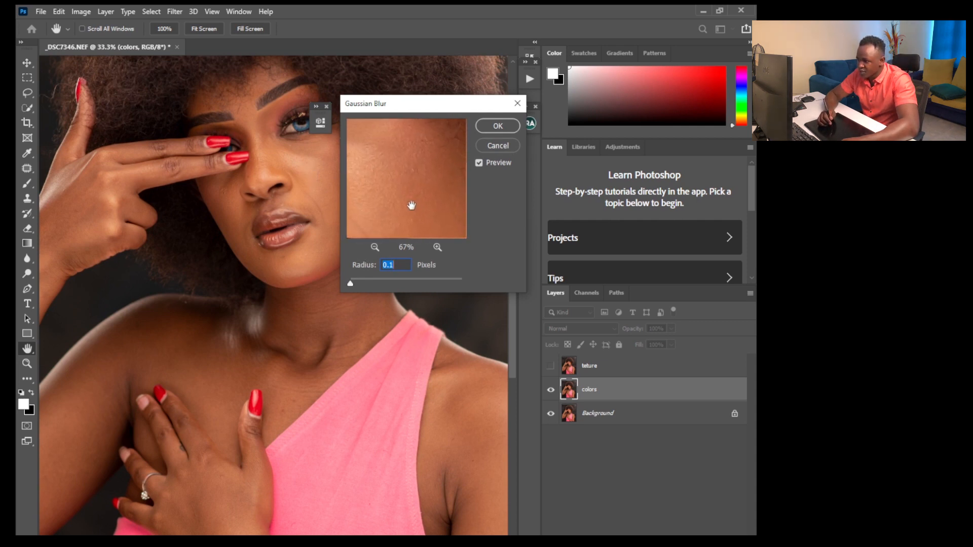
drag(351, 281, 363, 282)
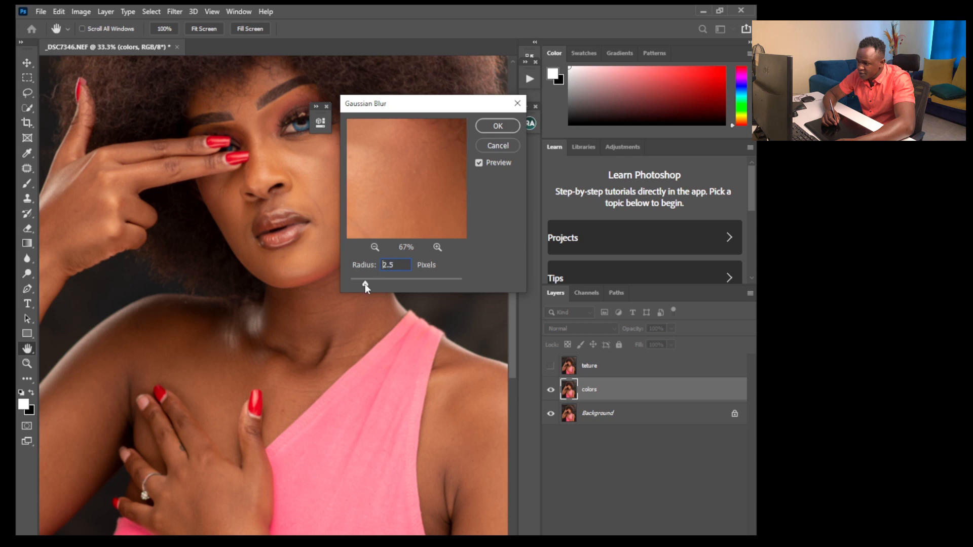
drag(393, 201, 398, 206)
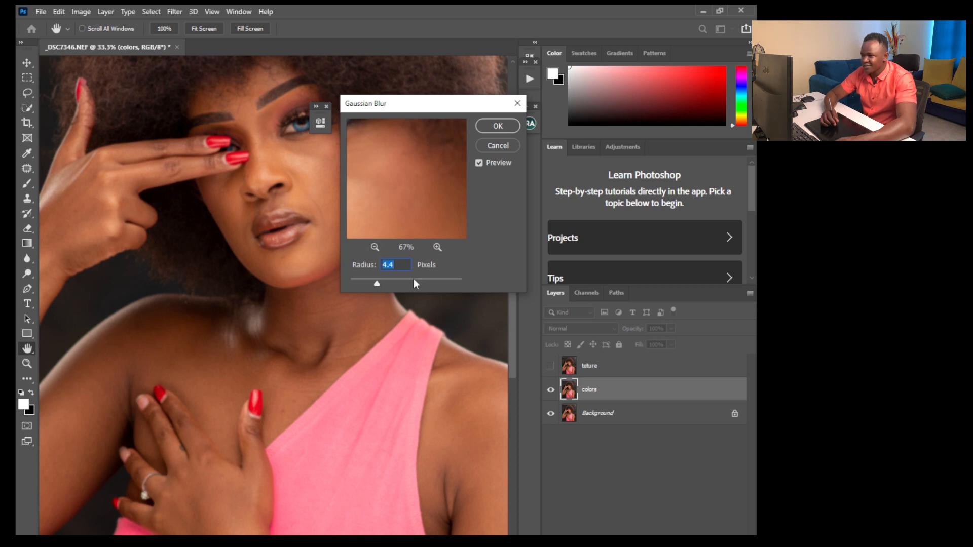
click(378, 284)
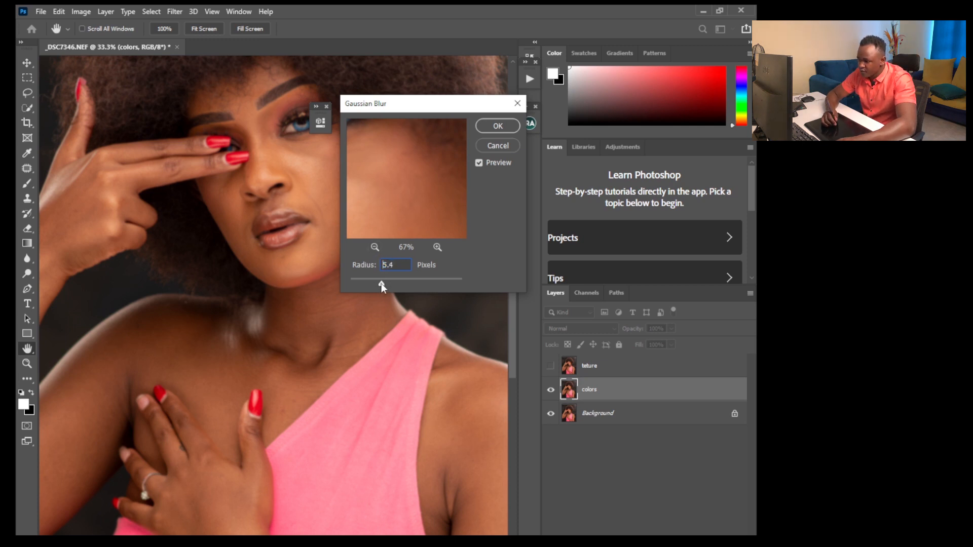
mouse_move(387, 170)
mouse_down()
mouse_move(414, 170)
mouse_move(395, 193)
mouse_move(392, 183)
mouse_up()
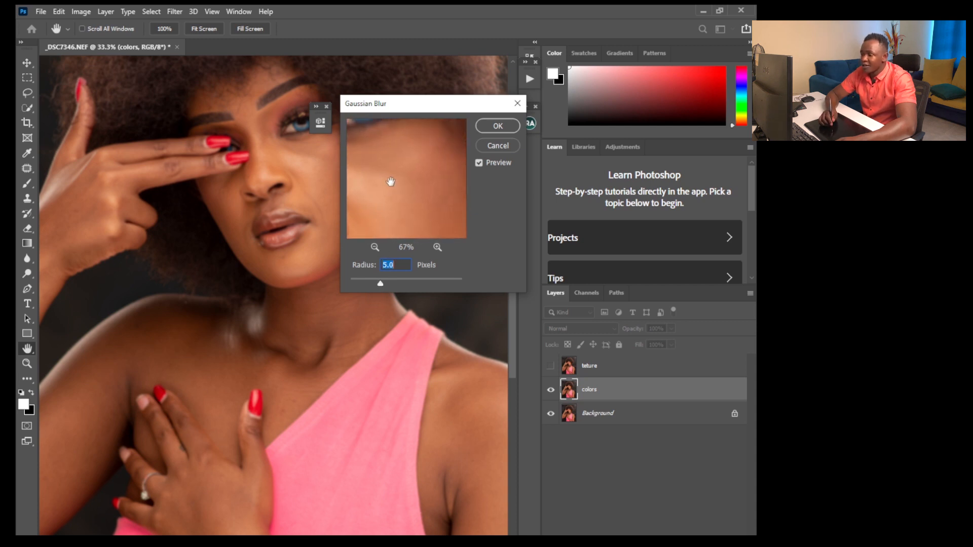
click(497, 126)
key(c)
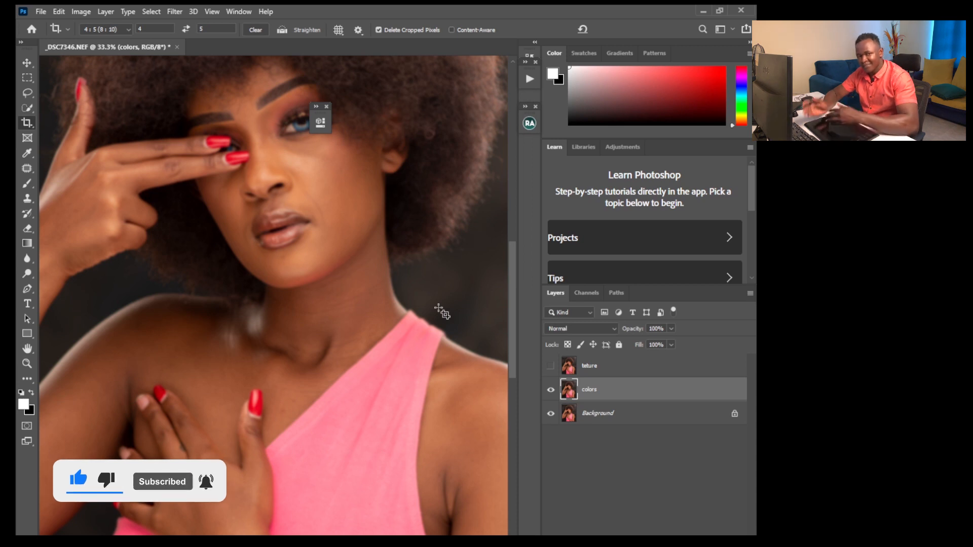
Show the "teture" layer and start Apply Image on it, with the "colors" layer as source and the RGB channel
click(550, 366)
click(588, 366)
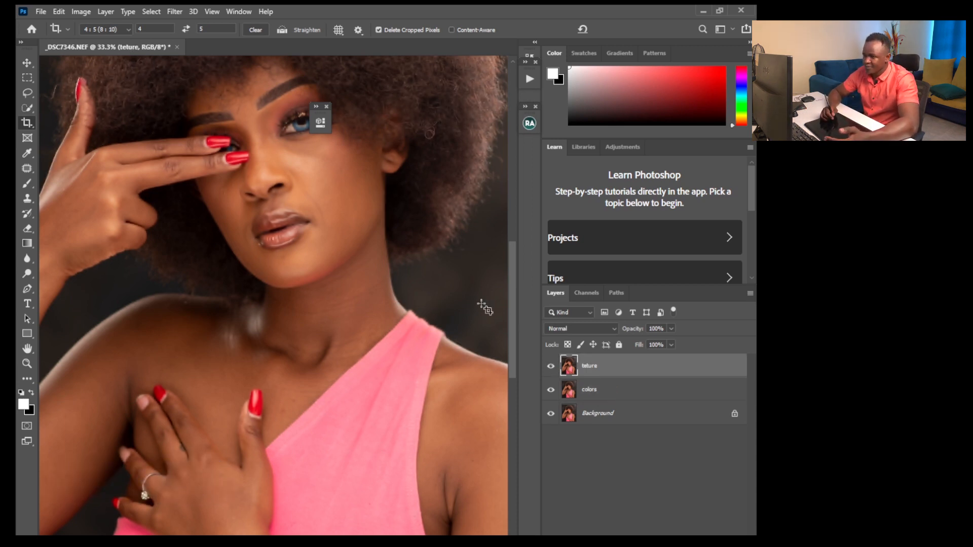
click(81, 12)
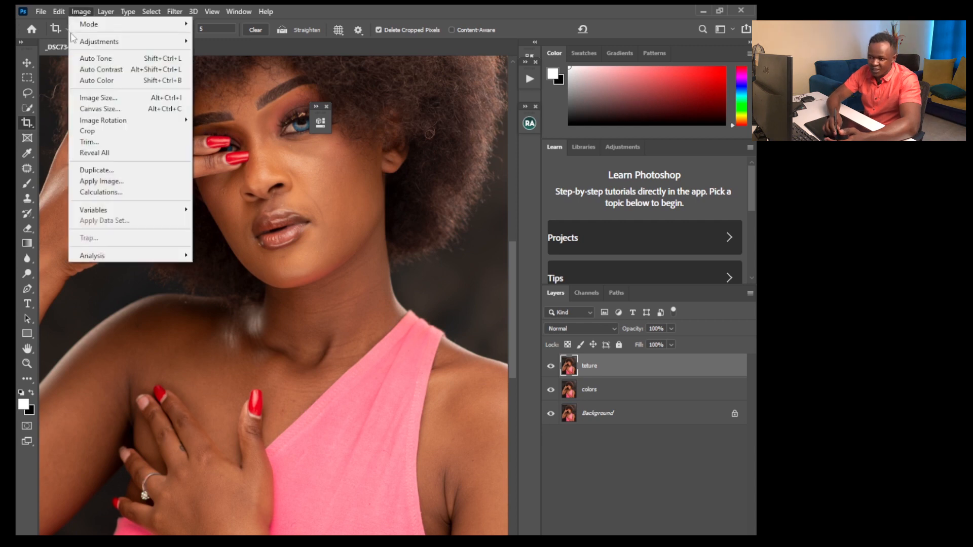
click(103, 182)
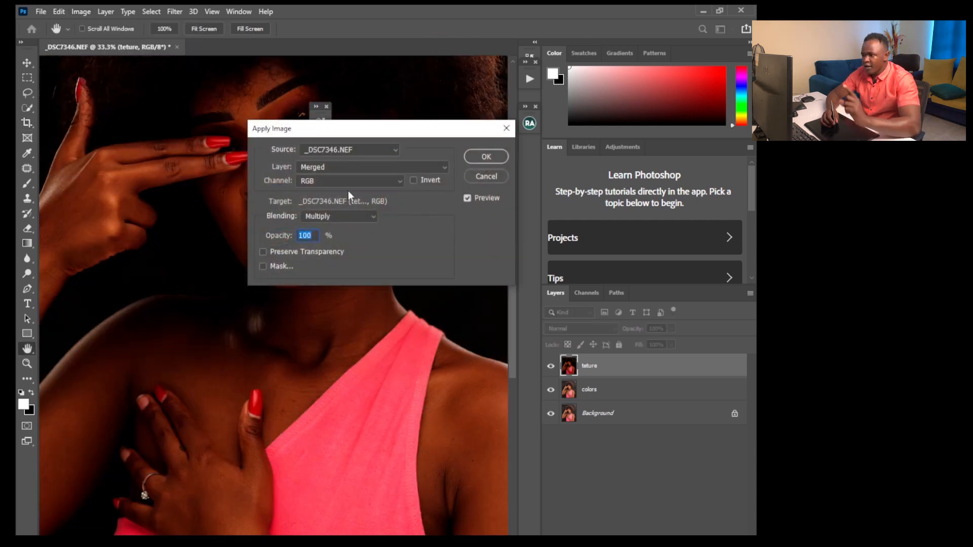
click(336, 166)
click(318, 207)
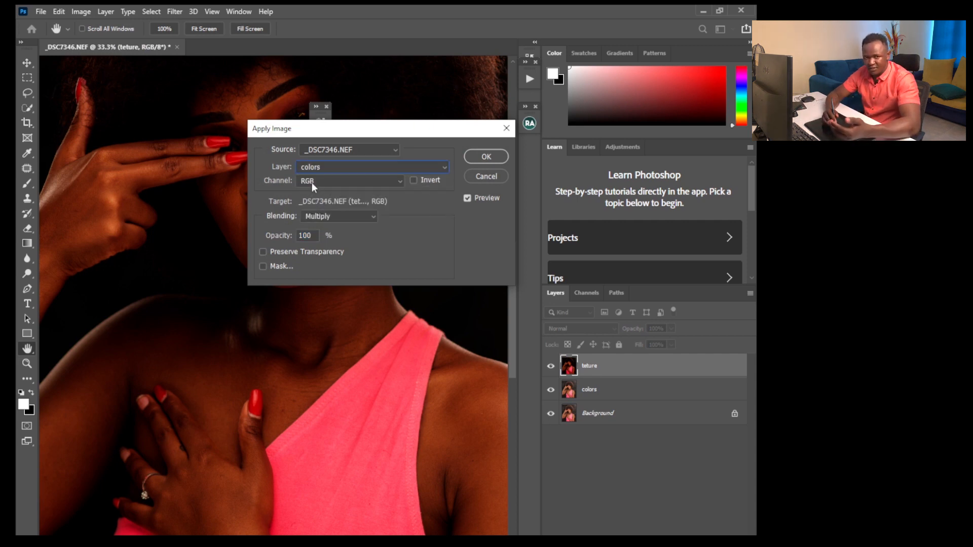
click(348, 179)
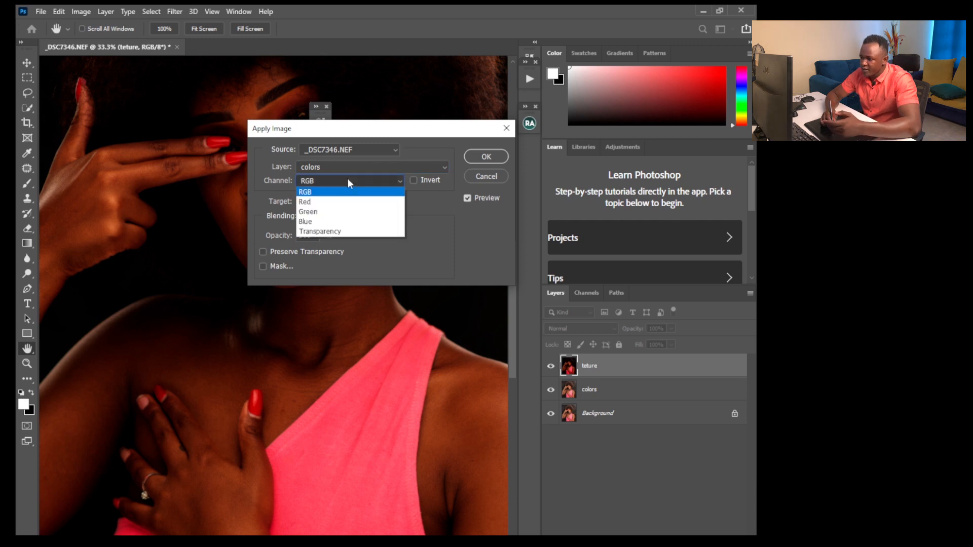
click(315, 188)
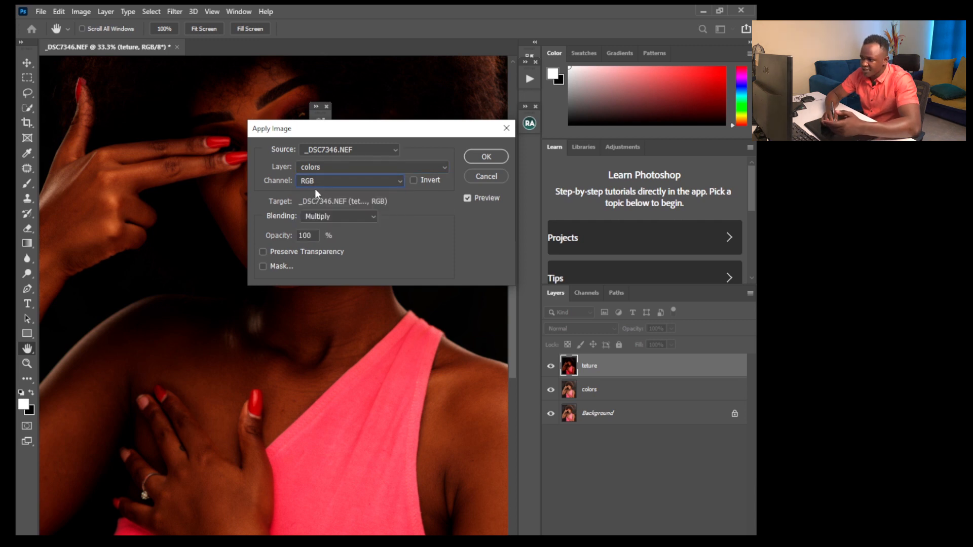
Try Subtract blending with scale 2 and offset 128, and compare it with Add blending at scale 2 and offset 0
click(337, 216)
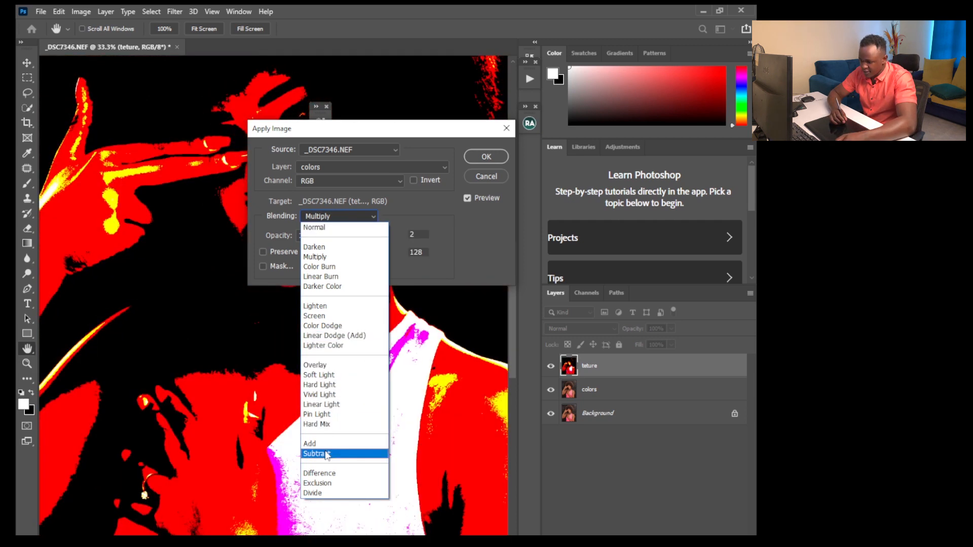
click(325, 454)
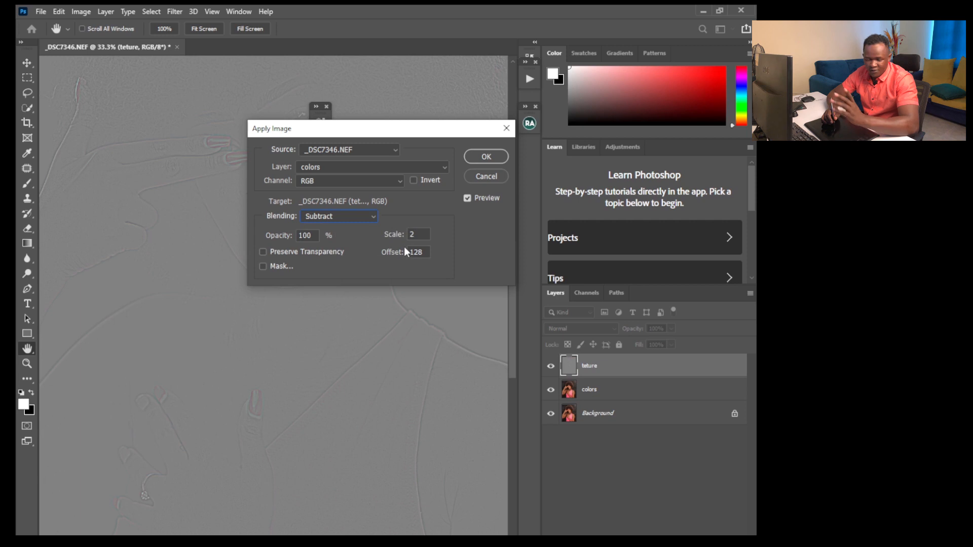
click(350, 218)
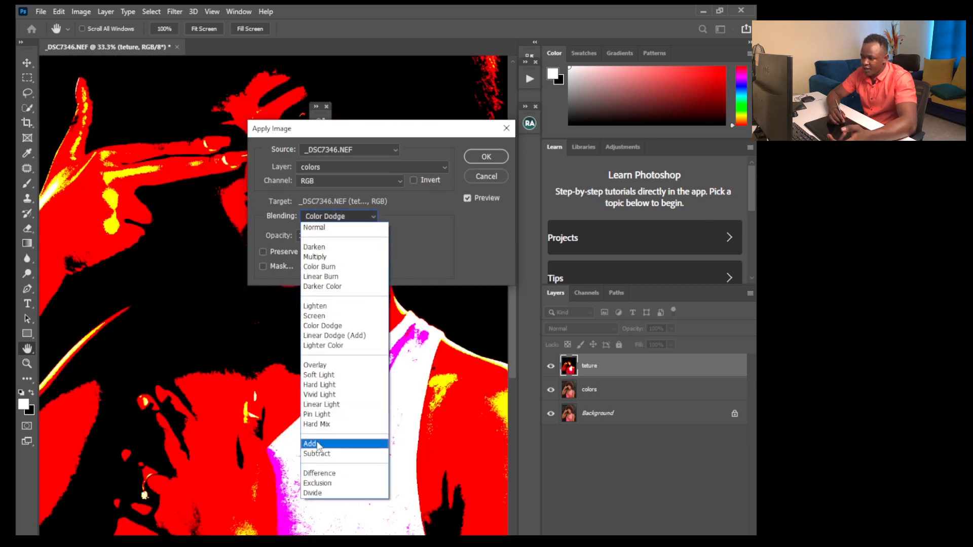
click(318, 445)
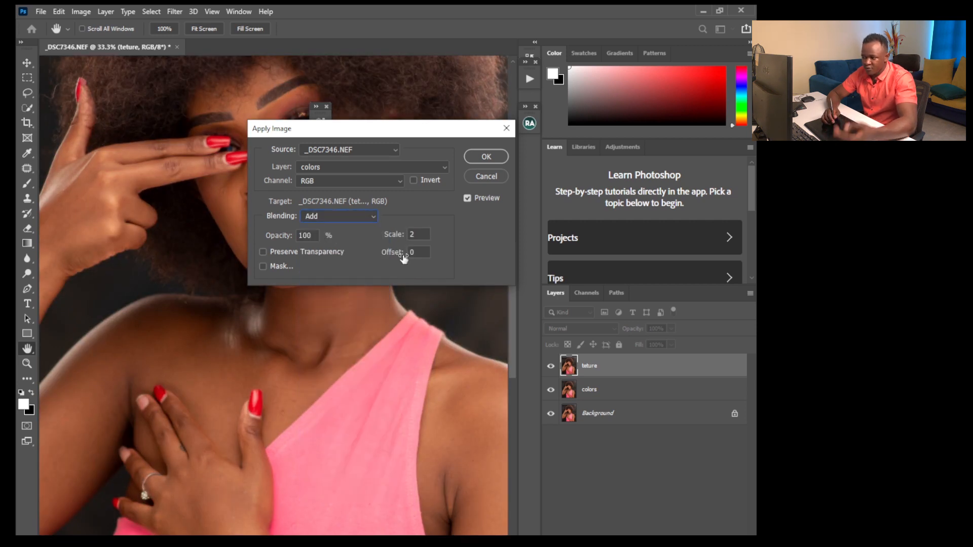
Set the Apply Image blending to Subtract with scale 2 and offset 128, and apply it to the "teture" layer
click(346, 216)
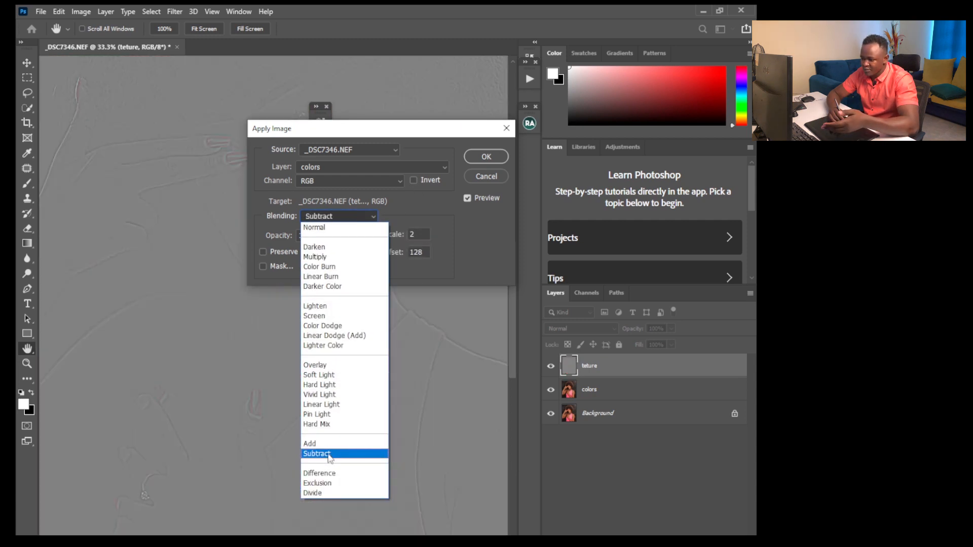
click(325, 453)
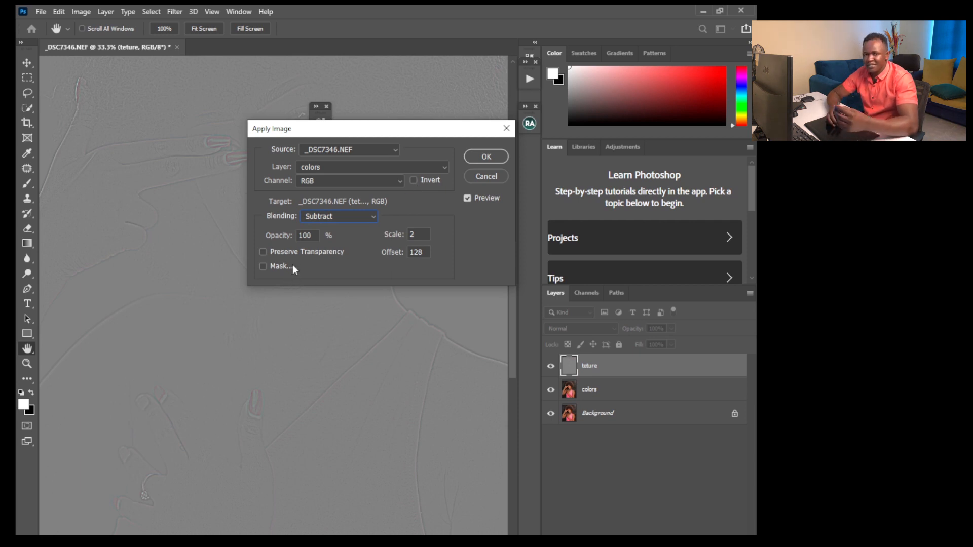
click(487, 157)
key(c)
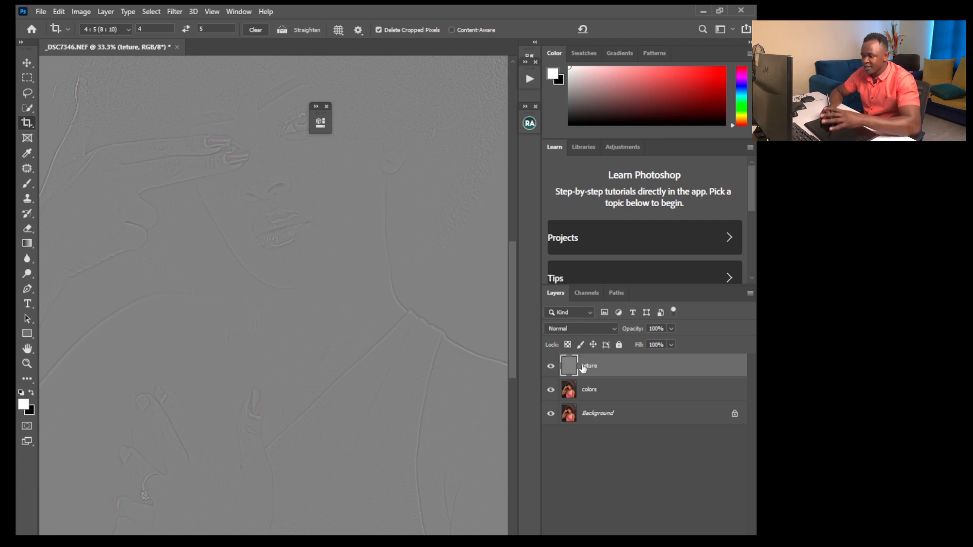
Set the blend mode of the "teture" layer to Linear Light and check the whole portrait
click(573, 325)
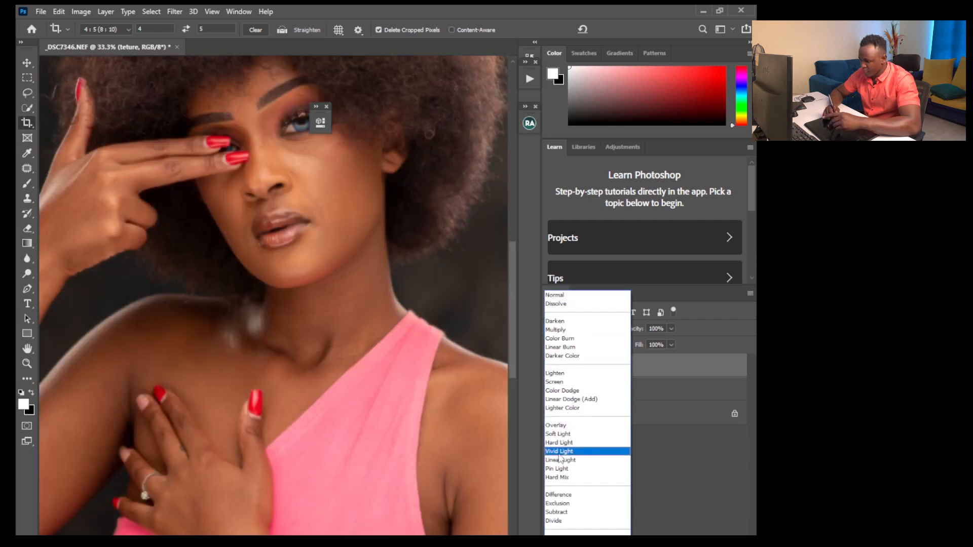
click(560, 460)
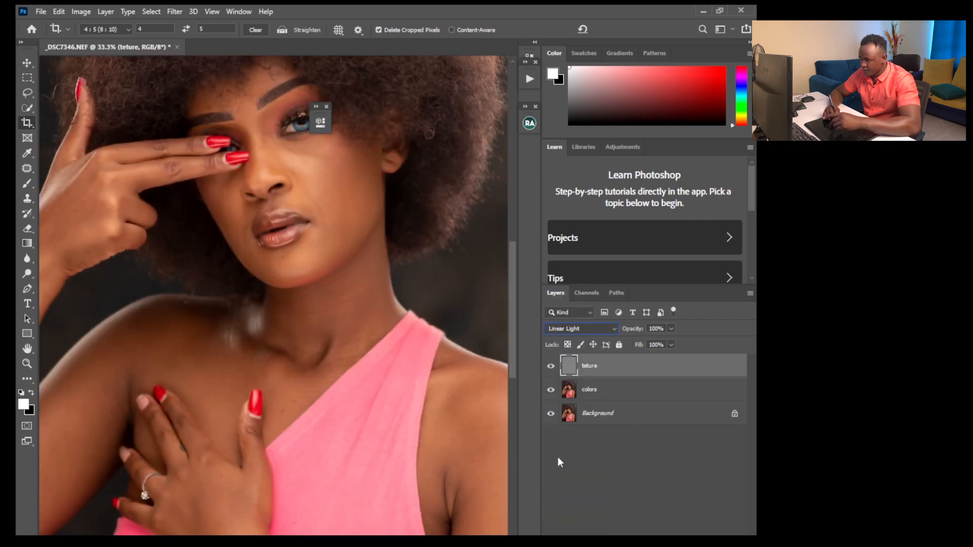
key(ctrl+minus)
key(ctrl+minus)
key(ctrl+minus)
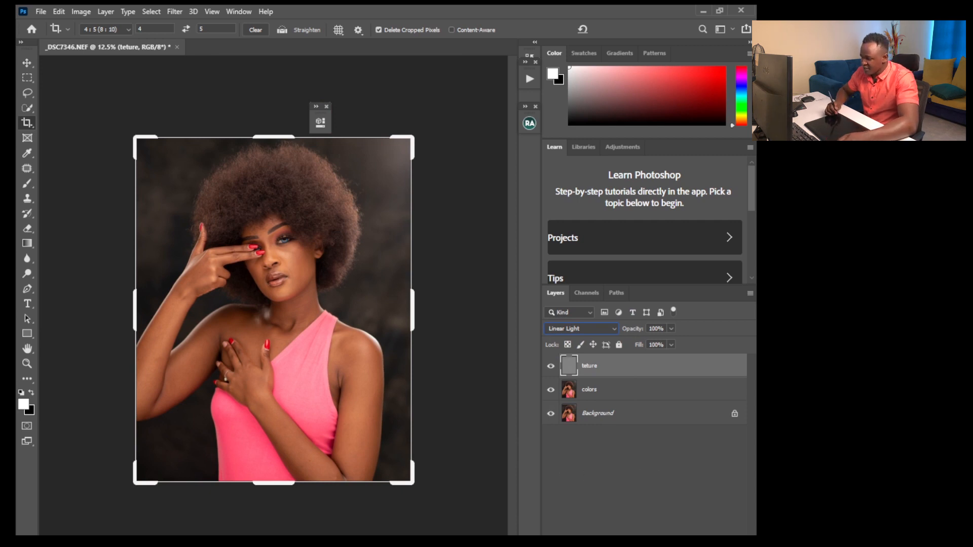
Add a Black & White adjustment layer above the "teture" layer, lower its Reds to -15 and close its properties
click(656, 543)
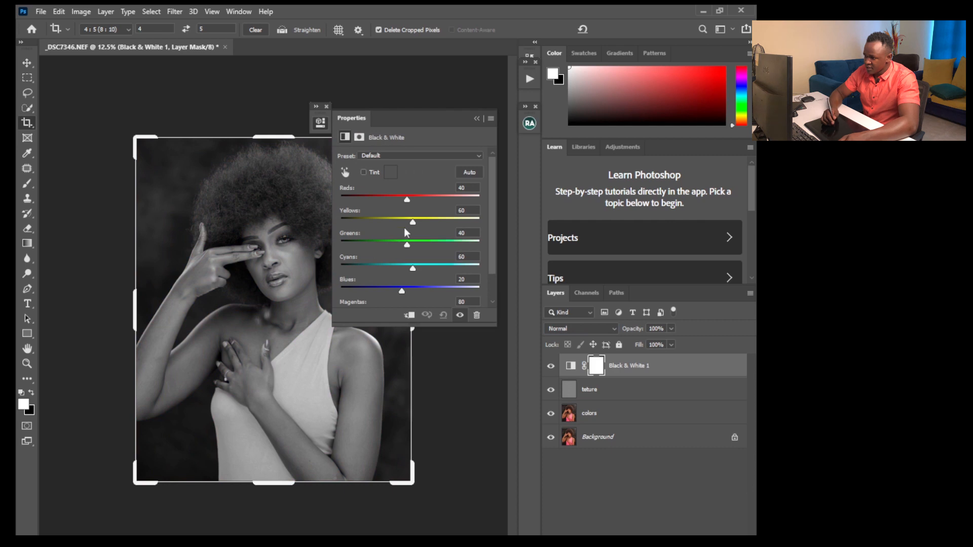
drag(391, 198, 388, 199)
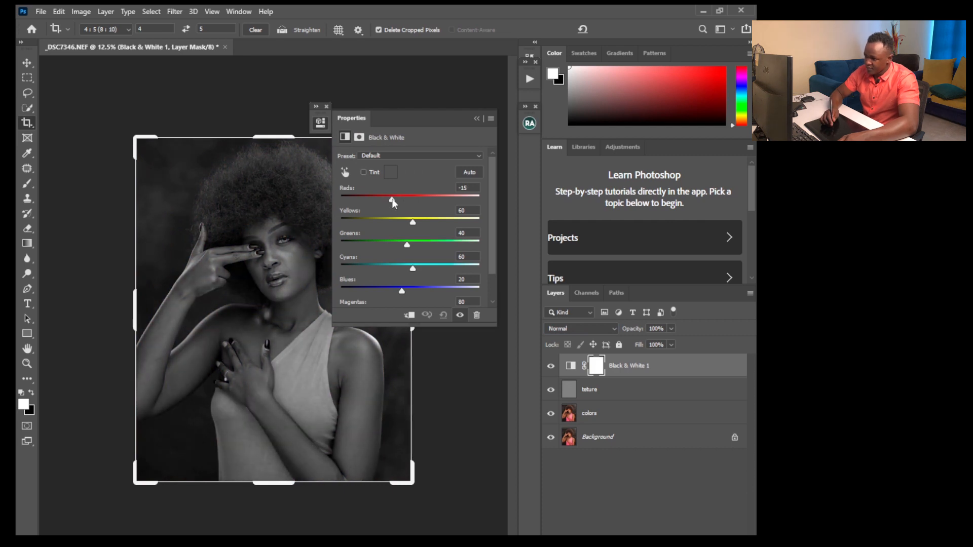
click(478, 119)
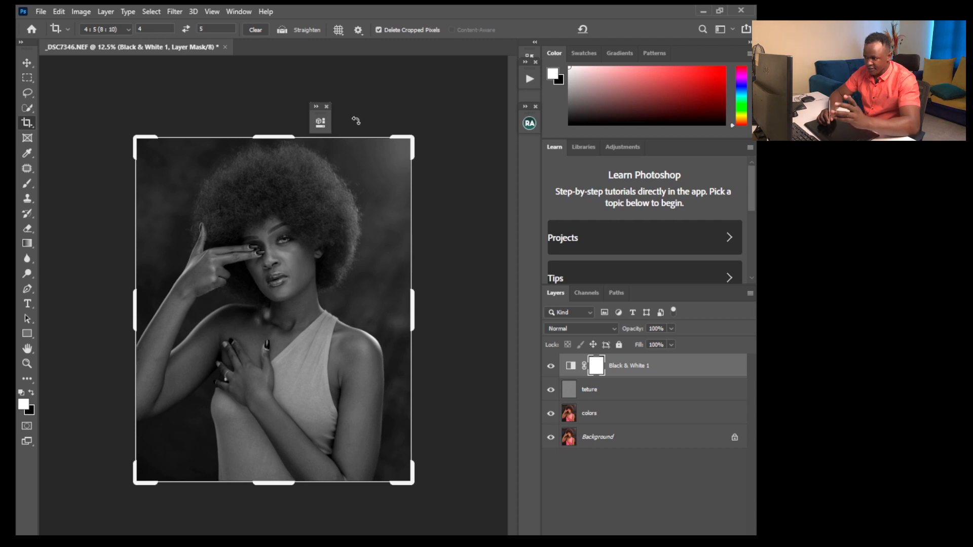
click(326, 107)
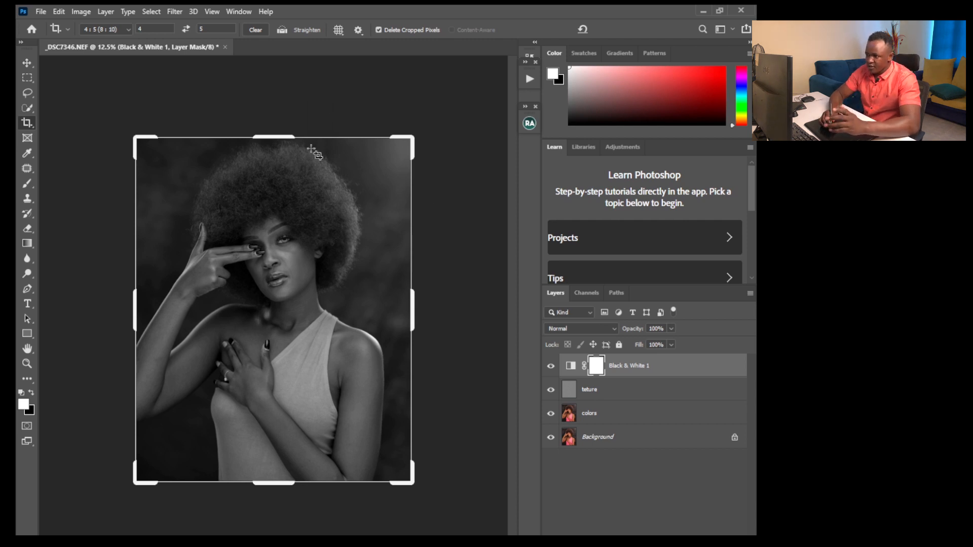
Choose the Mixer Brush and make the "colors" layer active for work on the face
click(28, 184)
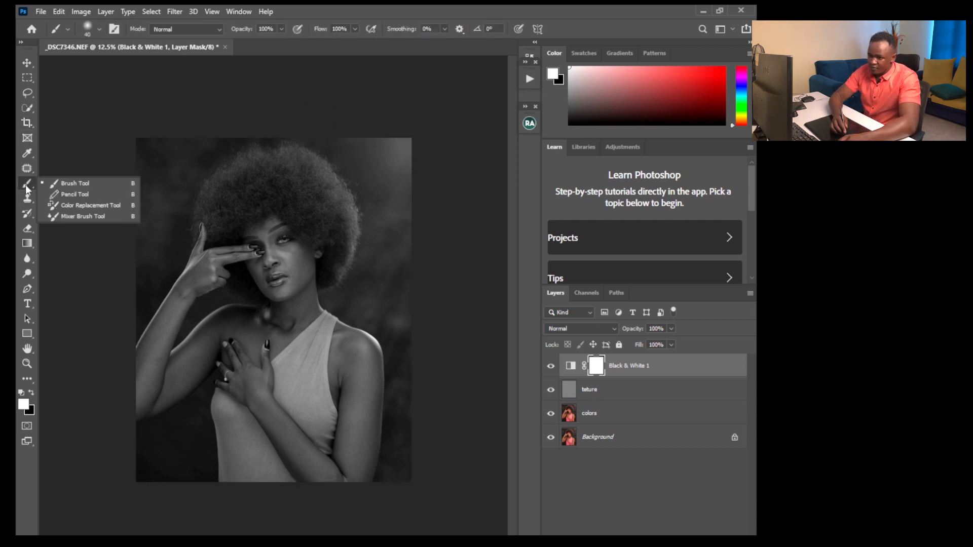
click(64, 218)
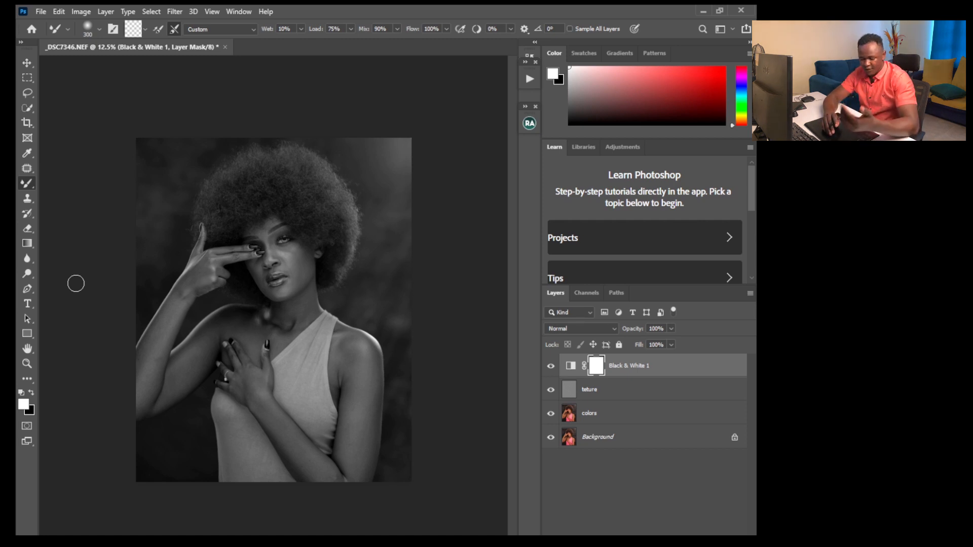
key(ctrl+plus)
key(ctrl+plus)
key(ctrl+plus)
key(ctrl+plus)
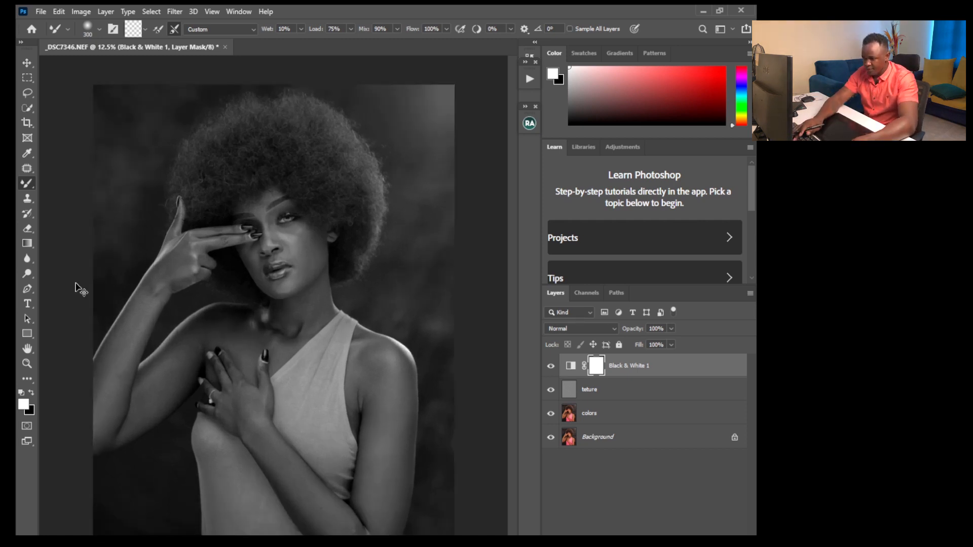
drag(513, 328, 499, 284)
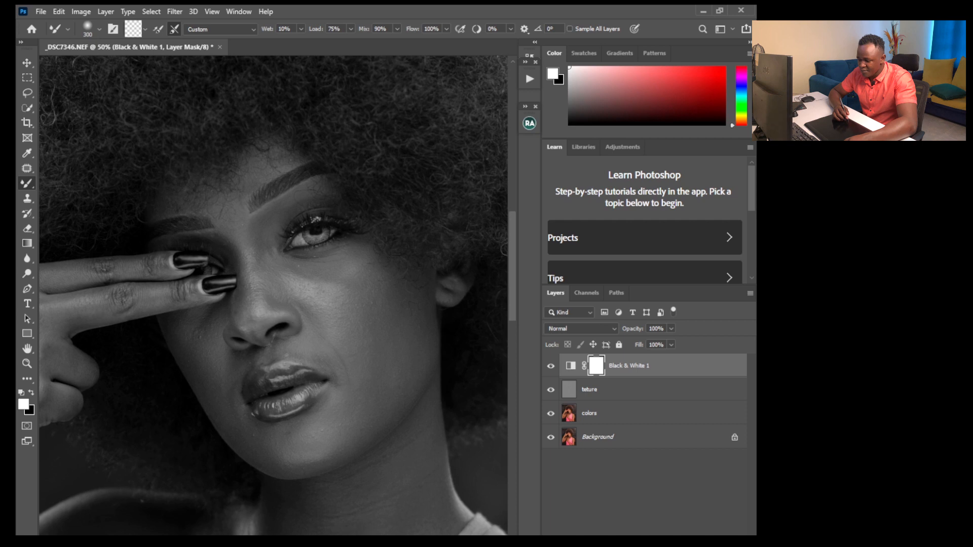
drag(334, 538, 362, 538)
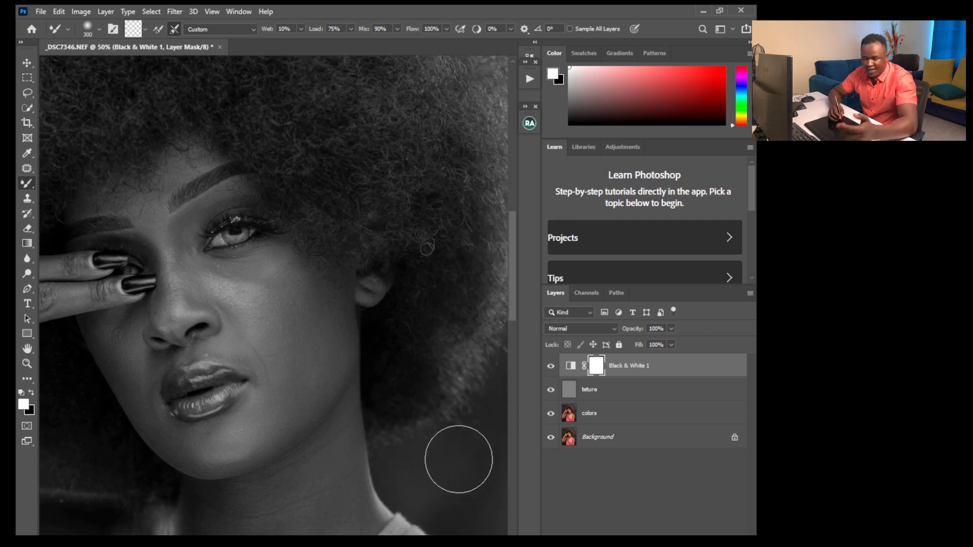
click(588, 415)
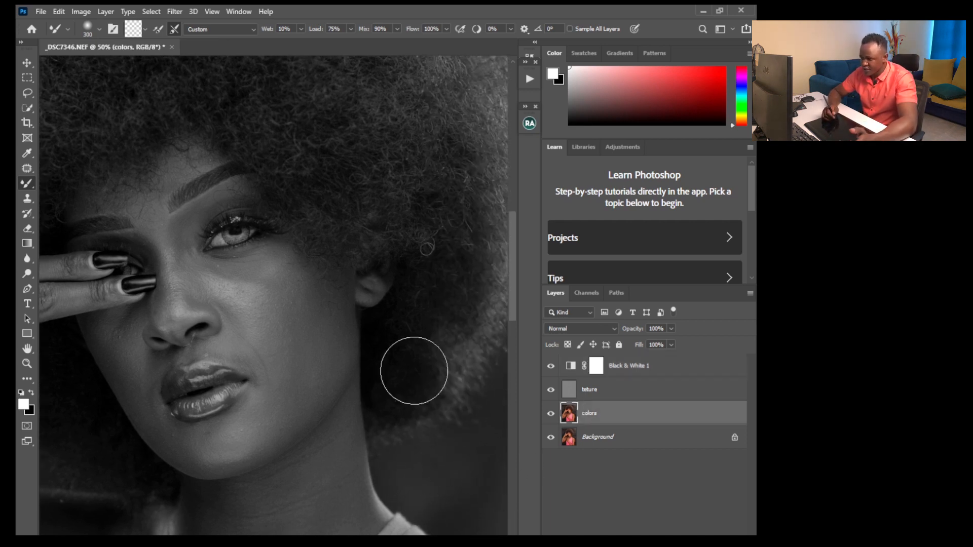
right_click(27, 183)
click(69, 216)
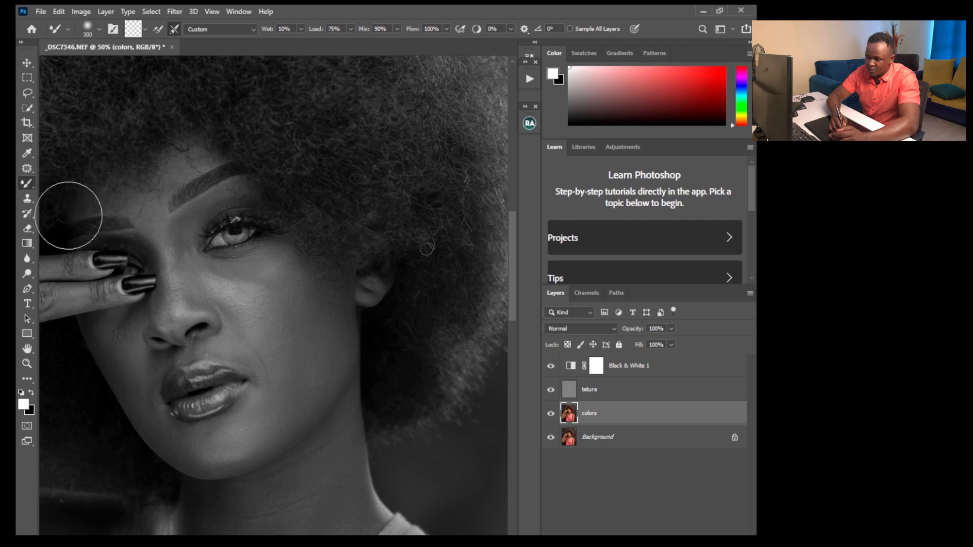
Reduce the Mixer Brush size to 90 px and check its hardness in the brush settings
key(bracketleft)
key(bracketleft)
key(bracketleft)
key(bracketleft)
key(bracketleft)
key(bracketleft)
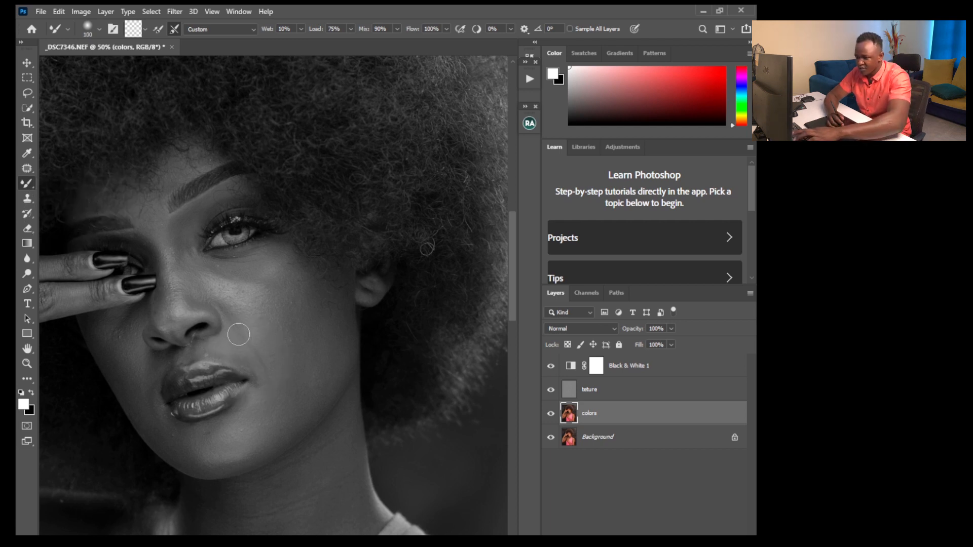
click(99, 29)
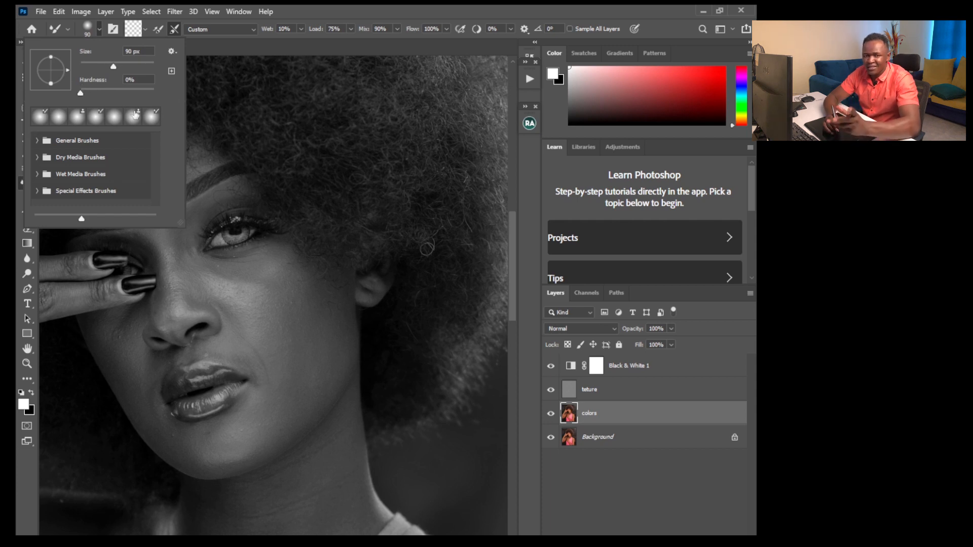
click(214, 47)
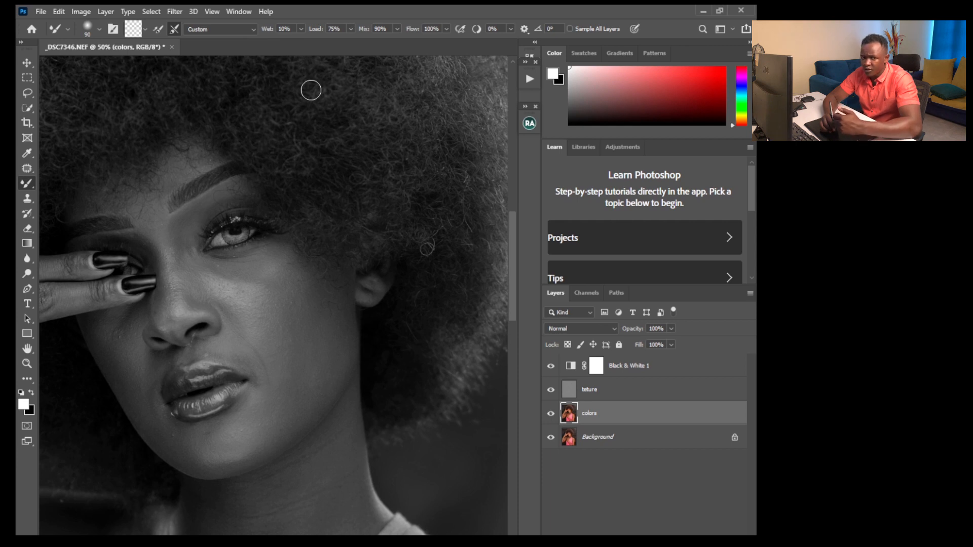
With the canvas rotated to -8°, smooth the forehead and under-eye skin with the Mixer Brush, trying 150 px and returning to 90 px
scroll(514, 256, down, 2)
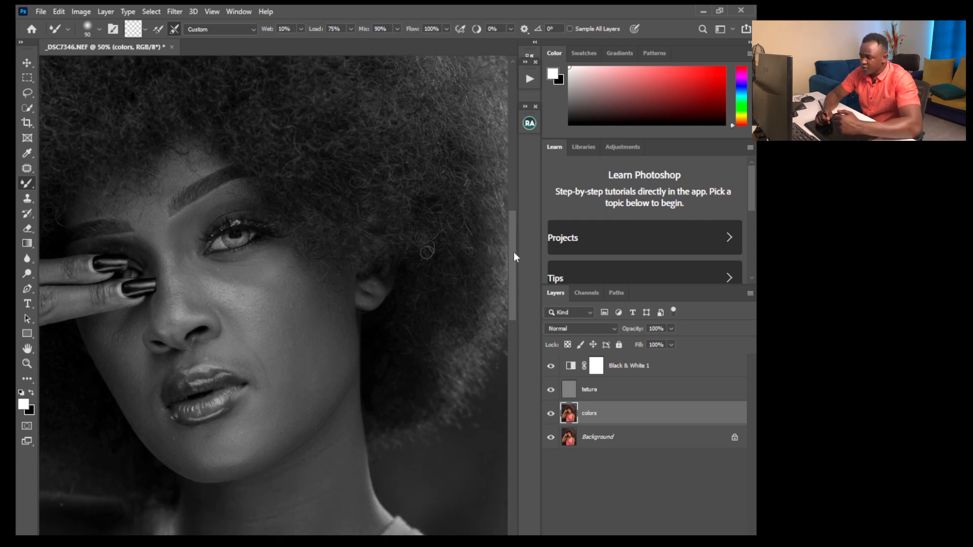
scroll(359, 352, up, 1)
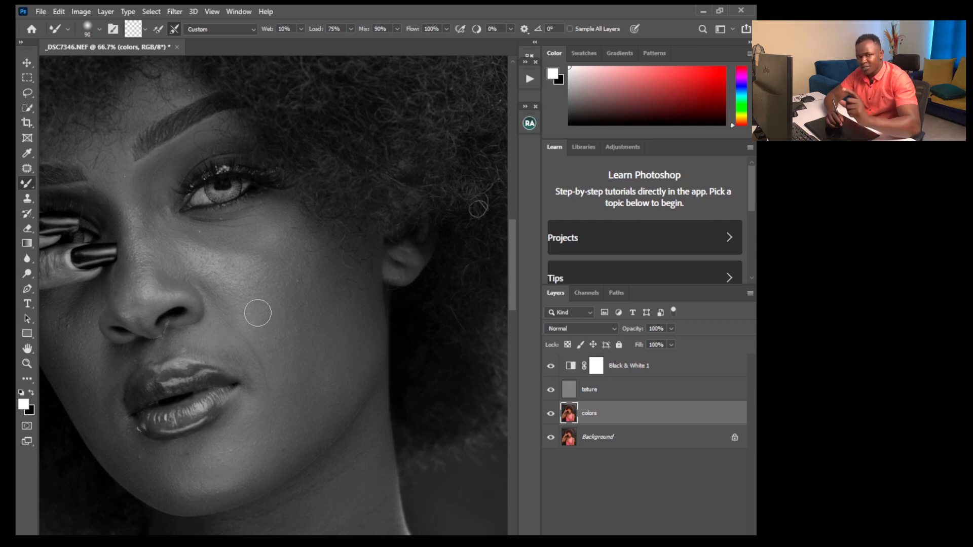
key(r)
mouse_move(274, 229)
mouse_down()
mouse_move(282, 368)
mouse_move(246, 213)
mouse_move(347, 278)
mouse_move(250, 243)
mouse_move(217, 278)
mouse_move(248, 235)
mouse_move(258, 252)
mouse_move(235, 233)
mouse_move(245, 213)
mouse_move(263, 216)
mouse_up()
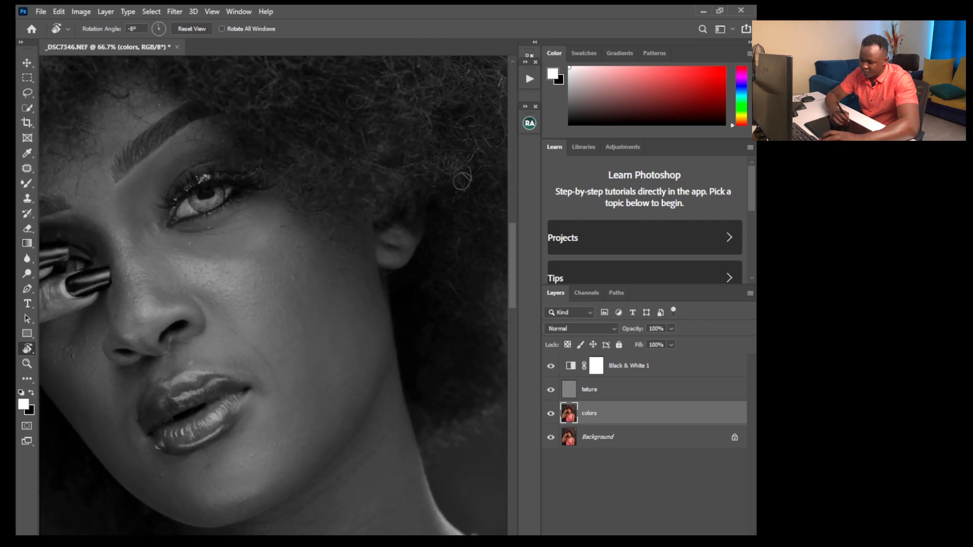
scroll(273, 295, left, 2)
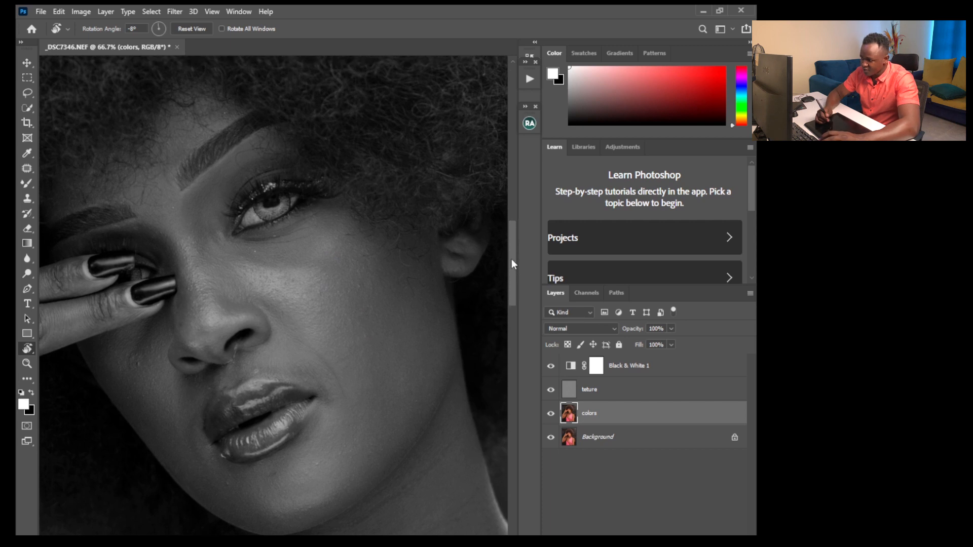
scroll(128, 224, up, 1)
right_click(27, 186)
click(66, 213)
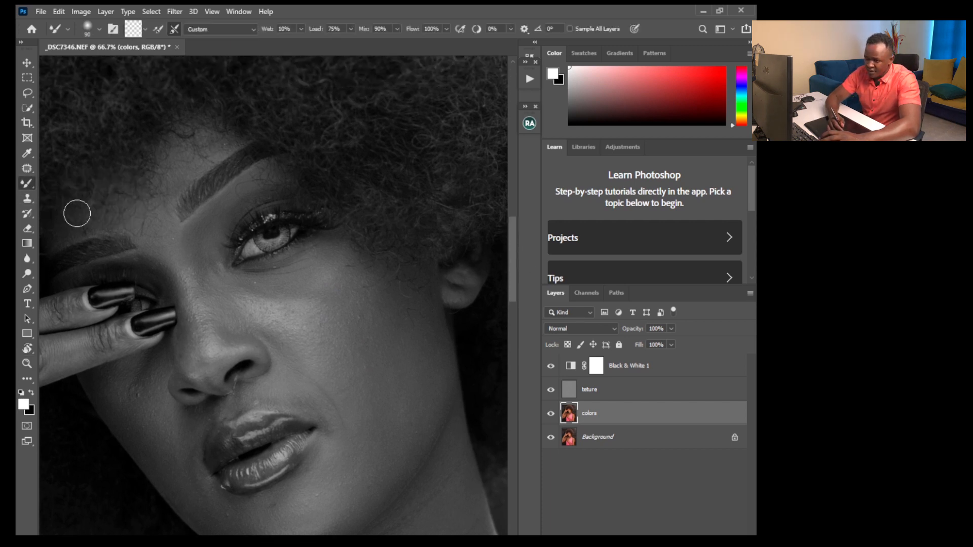
key(bracketright)
key(bracketright)
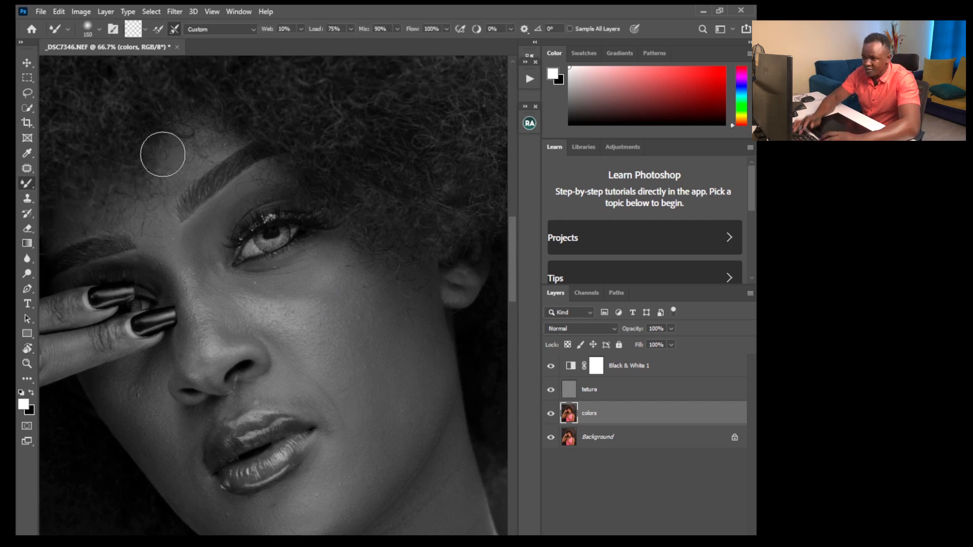
key(bracketleft)
key(bracketleft)
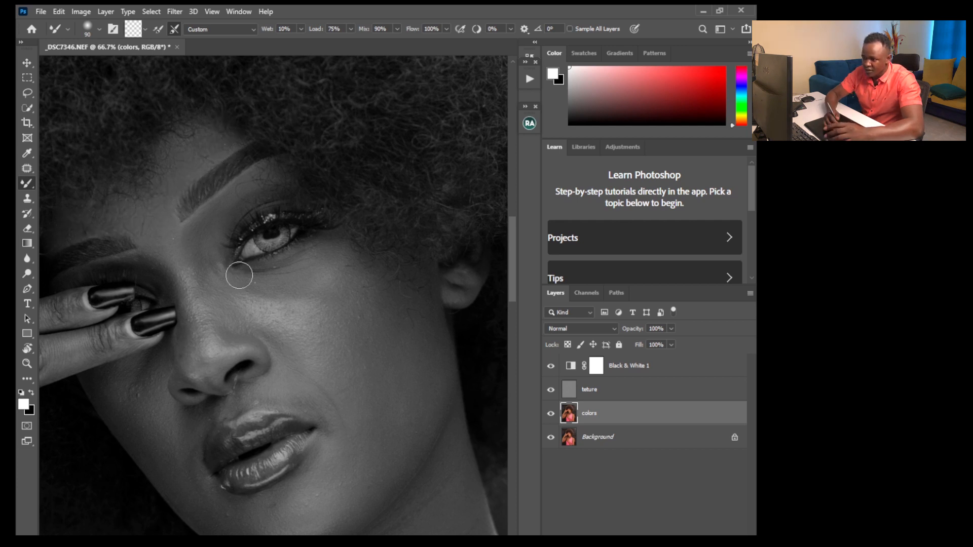
Smooth the skin between brow and eye with the canvas at -70°, and the nose with it at -167°, using the Mixer Brush
key(r)
drag(196, 216, 165, 317)
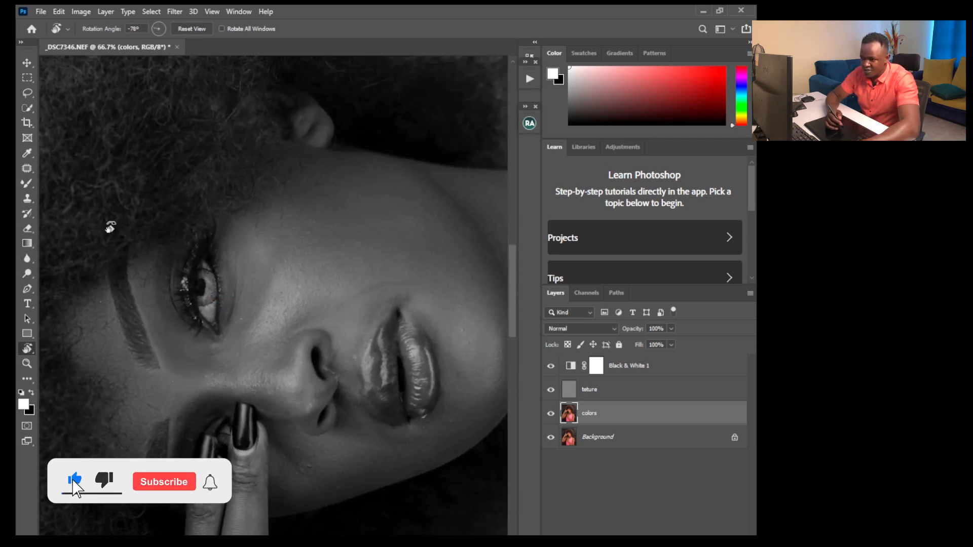
key(b)
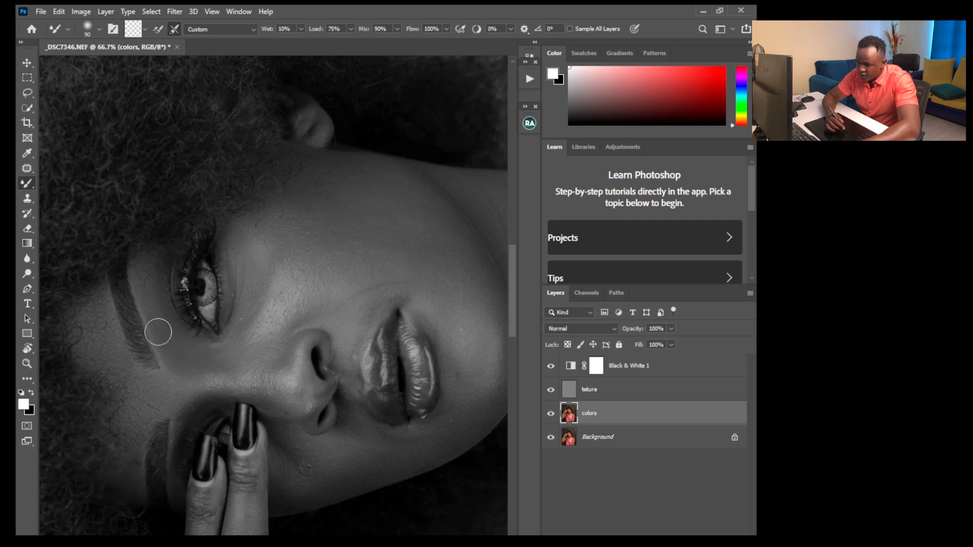
key(r)
mouse_move(232, 319)
mouse_down()
mouse_move(195, 310)
mouse_move(218, 407)
mouse_move(224, 376)
mouse_up()
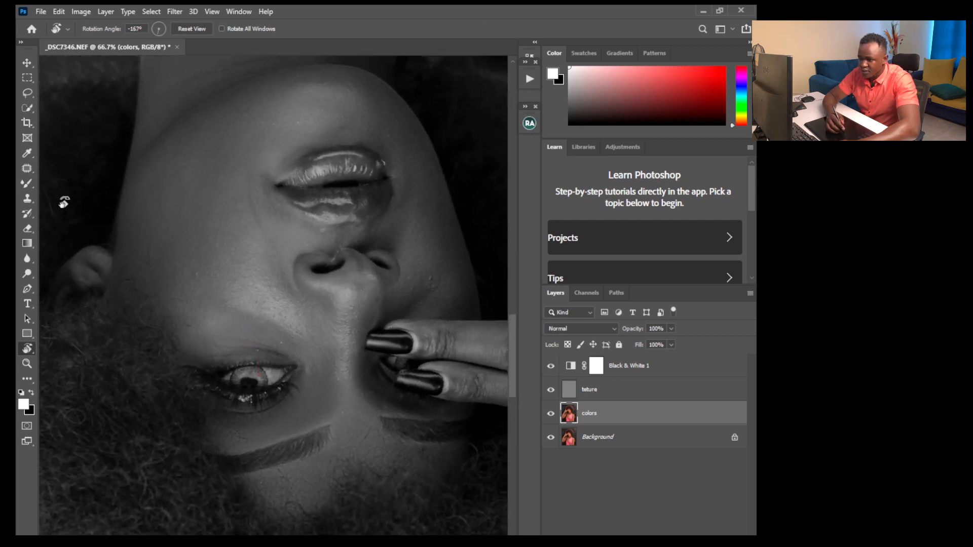
key(b)
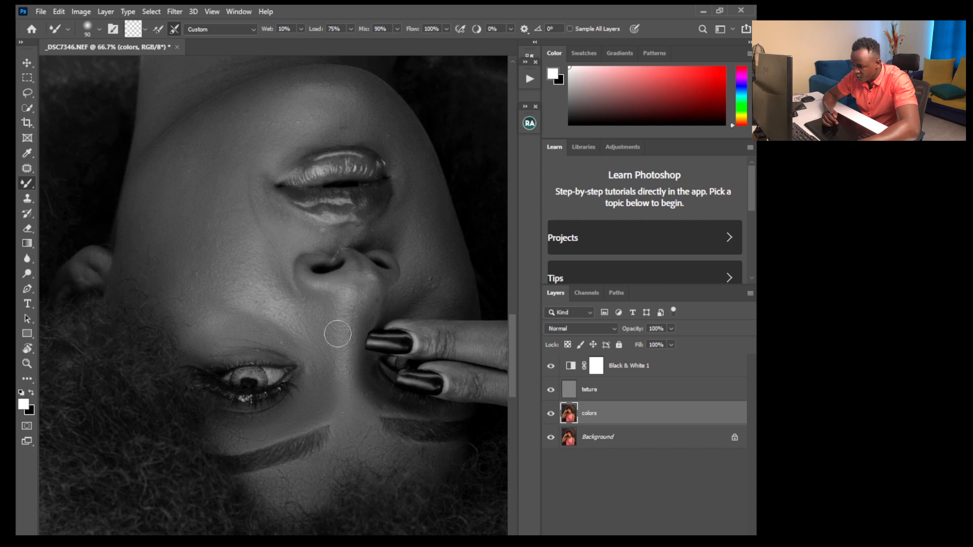
Return the canvas to its unrotated view and smooth the cheek with a larger Mixer Brush, 250 px and 175 px
click(27, 124)
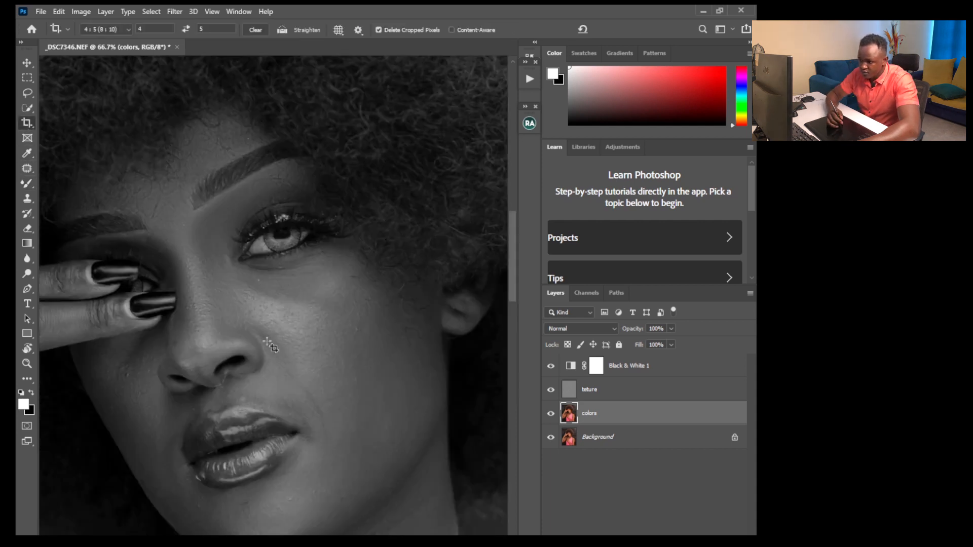
click(28, 186)
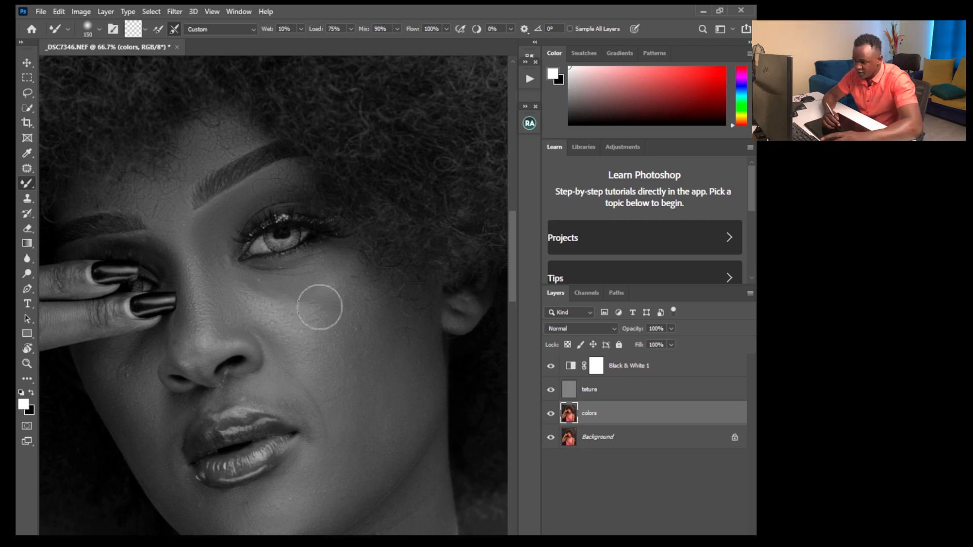
key(bracketright)
key(bracketright)
key(bracketright)
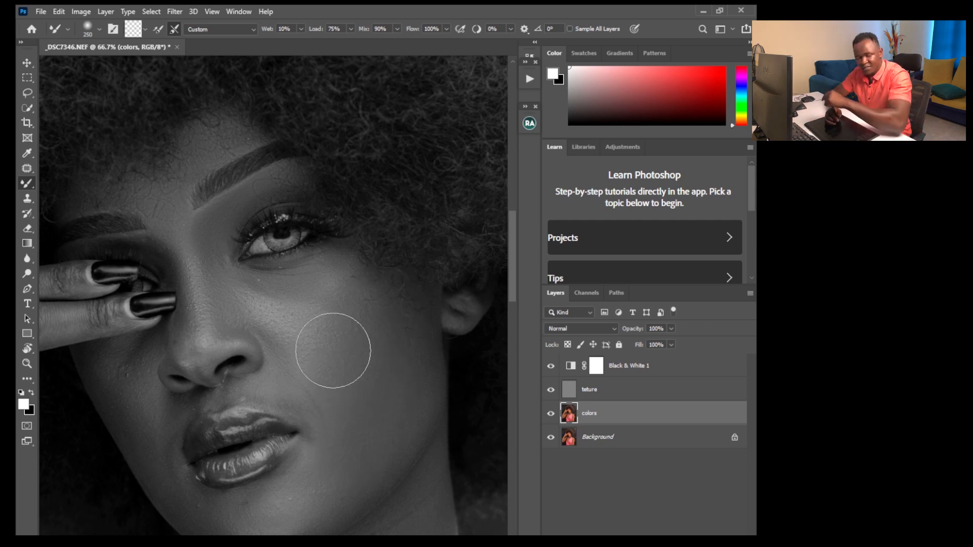
key(bracketleft)
key(bracketleft)
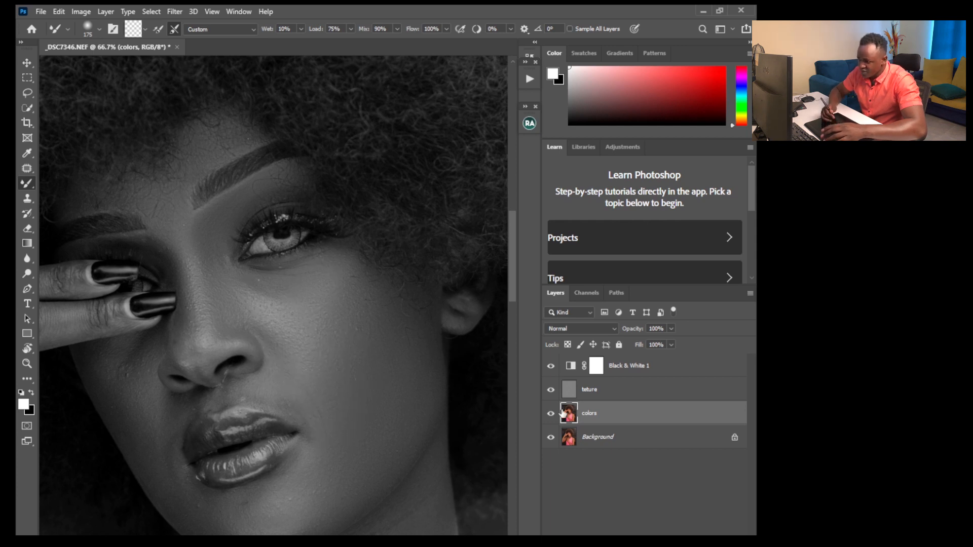
Hide the Black & White adjustment layer and group it with the "teture" and "colors" layers
click(551, 366)
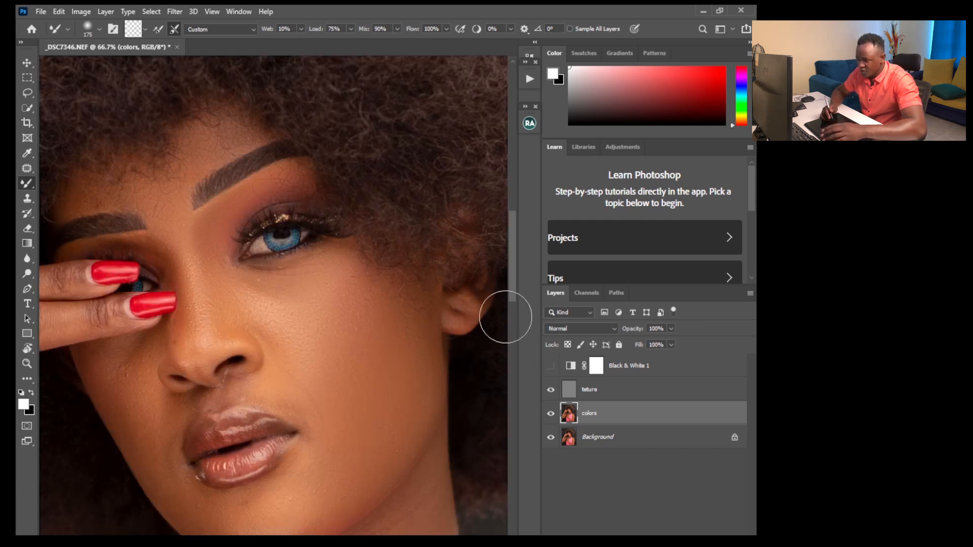
click(605, 364)
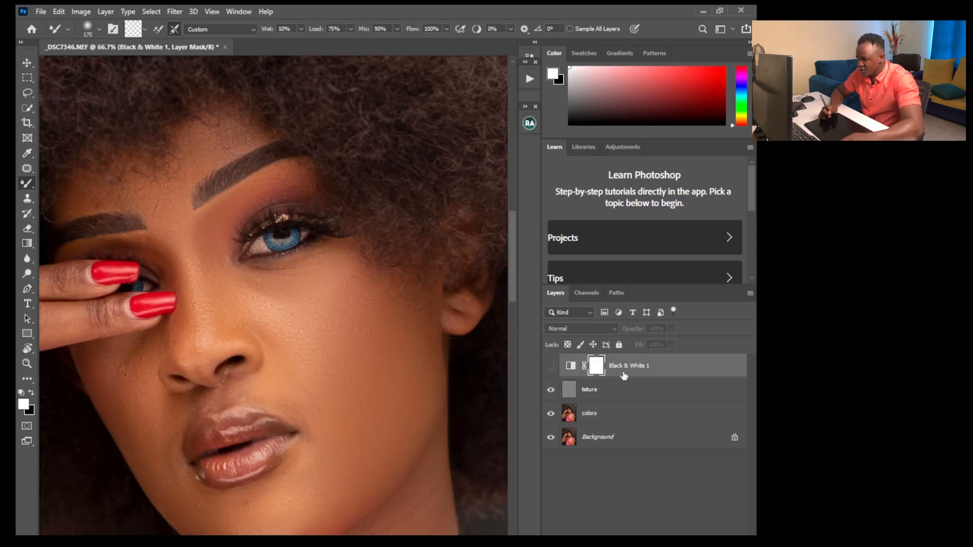
shift+click(596, 417)
key(ctrl+g)
Toggle the new group's visibility to compare the face before and after the skin smoothing
click(550, 362)
click(553, 373)
click(551, 381)
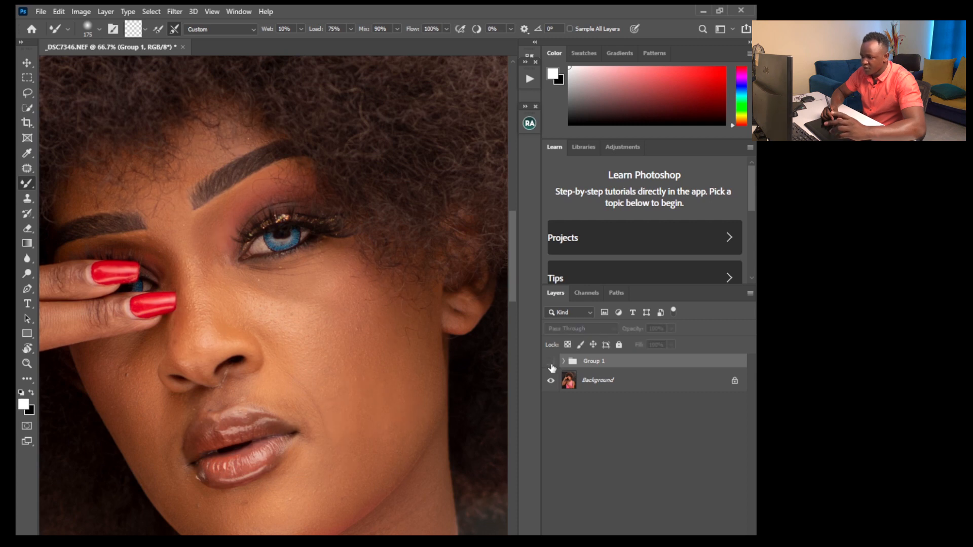
click(551, 362)
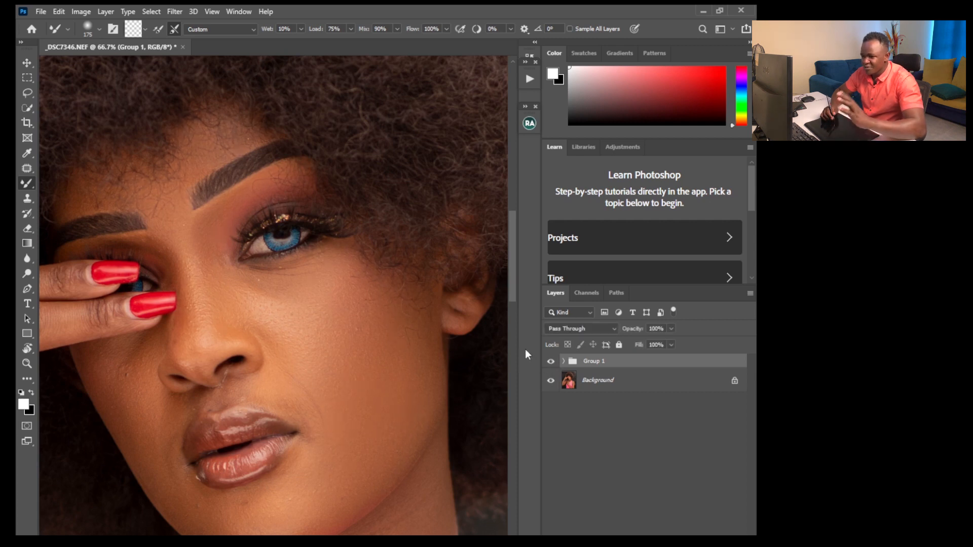
Expand the group, make the "colors" layer active and show the Black & White adjustment layer again
click(564, 361)
click(599, 428)
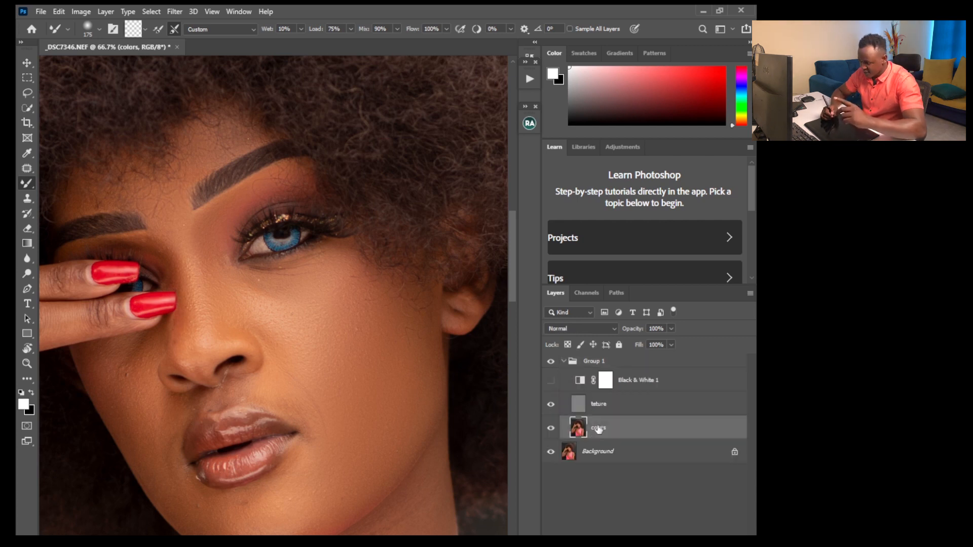
click(551, 380)
Smooth the cheek below the fingers on the "colors" layer with the Mixer Brush at 90 px and 100 px
key(bracketleft)
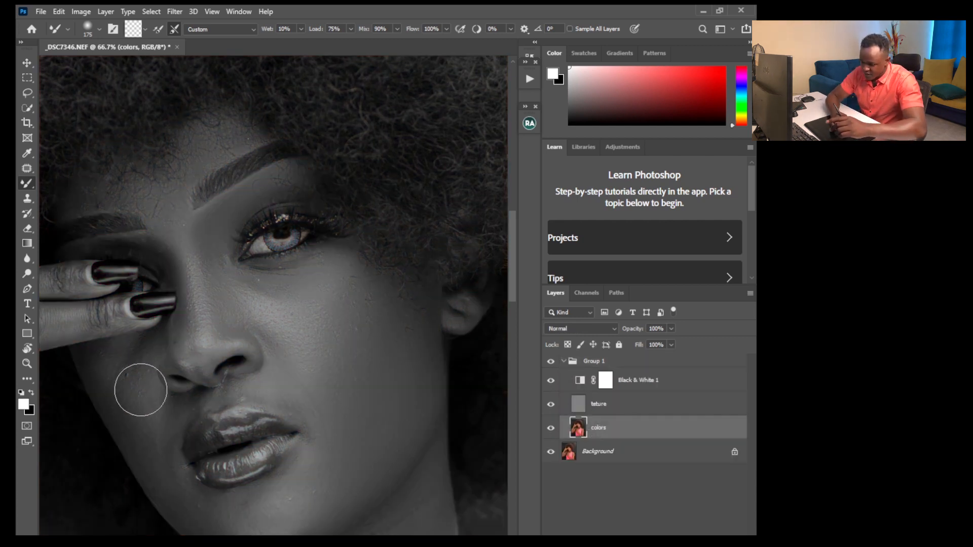
key(bracketleft)
key(bracketleft)
key(bracketleft)
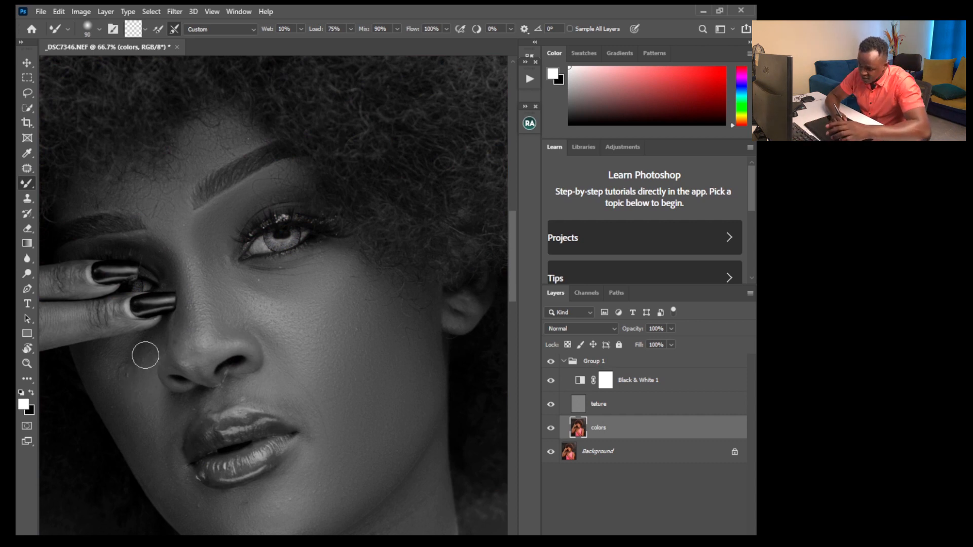
key(bracketright)
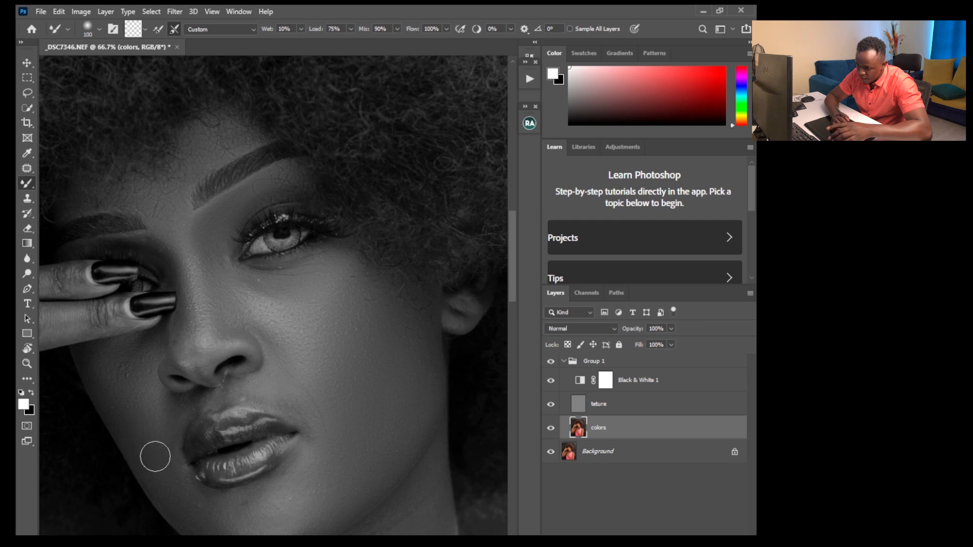
Smooth the chin and jaw with the Mixer Brush at 150 px, and reduce the brush to 60 px
key(bracketright)
key(bracketright)
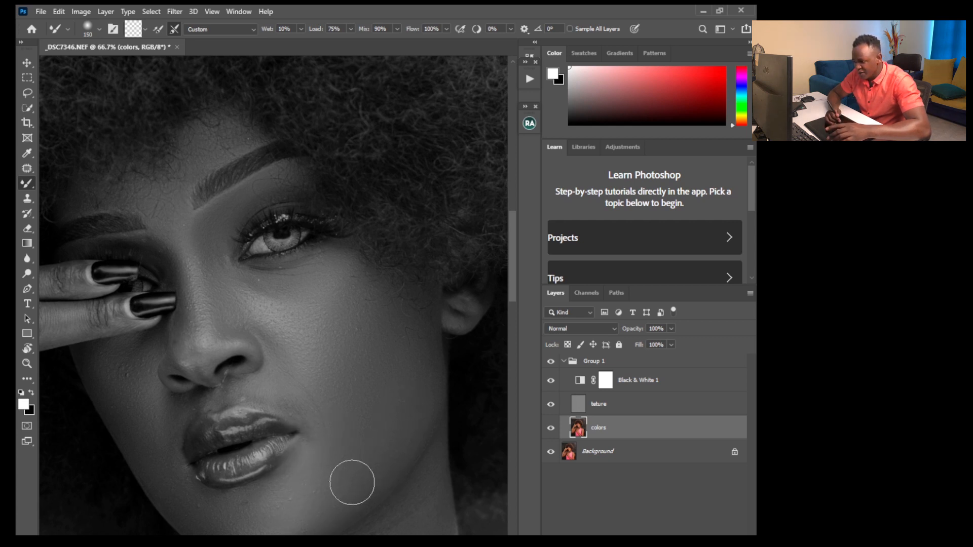
key(bracketleft)
key(bracketleft)
key(bracketleft)
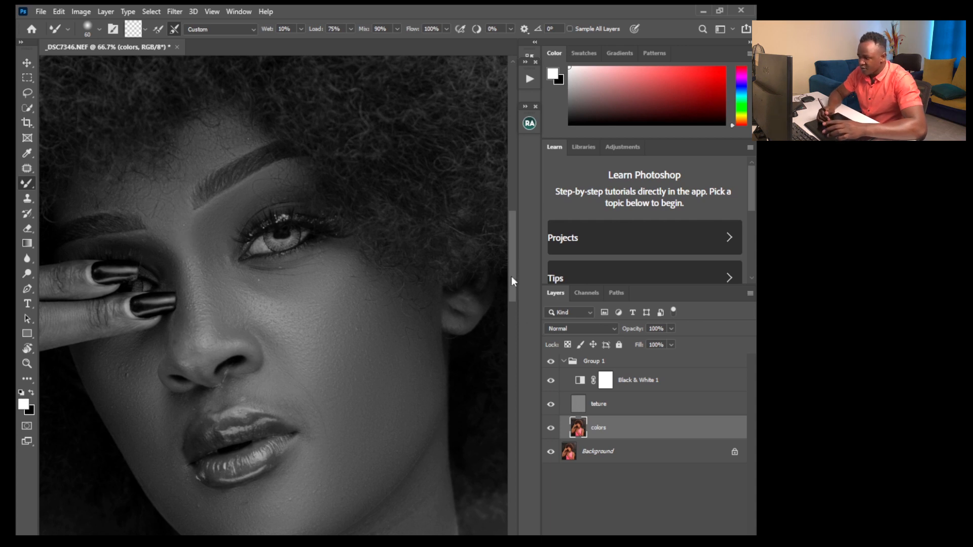
Smooth the neck below the jaw on the "colors" layer with the Mixer Brush at 150 px and 175 px
drag(512, 277, 513, 326)
key(bracketright)
key(bracketright)
key(bracketright)
key(bracketright)
key(bracketright)
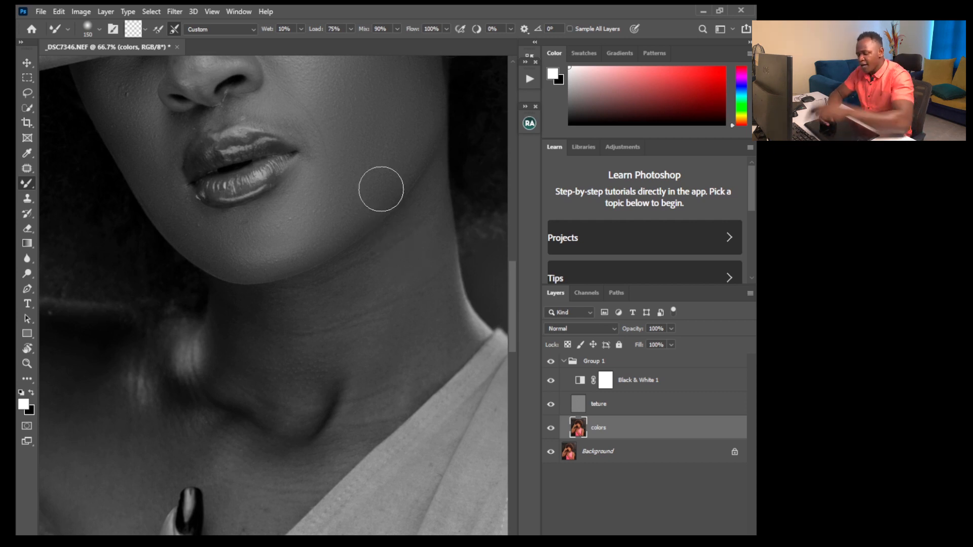
key(bracketright)
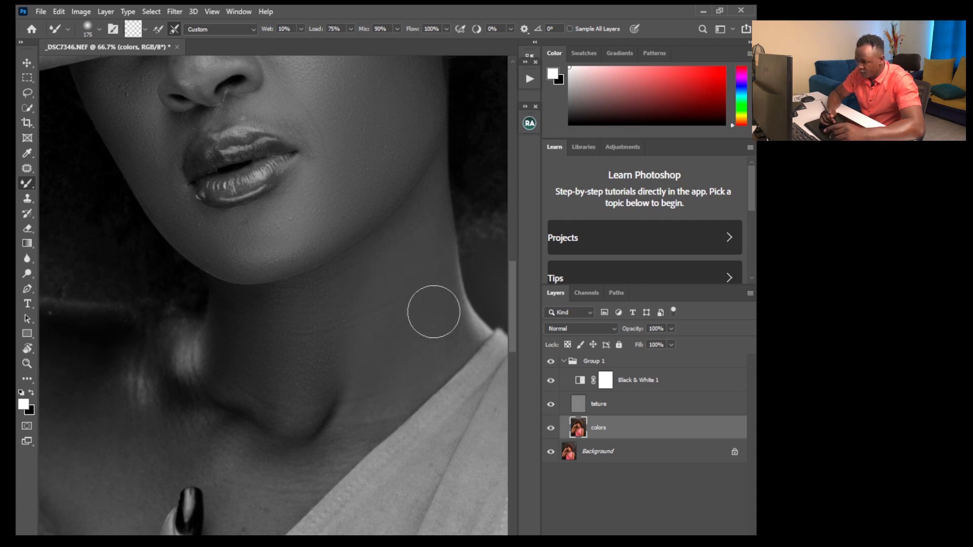
Smooth the base of the neck and upper chest beside the dress strap with the Mixer Brush at 175 px and 125 px
drag(512, 321, 514, 341)
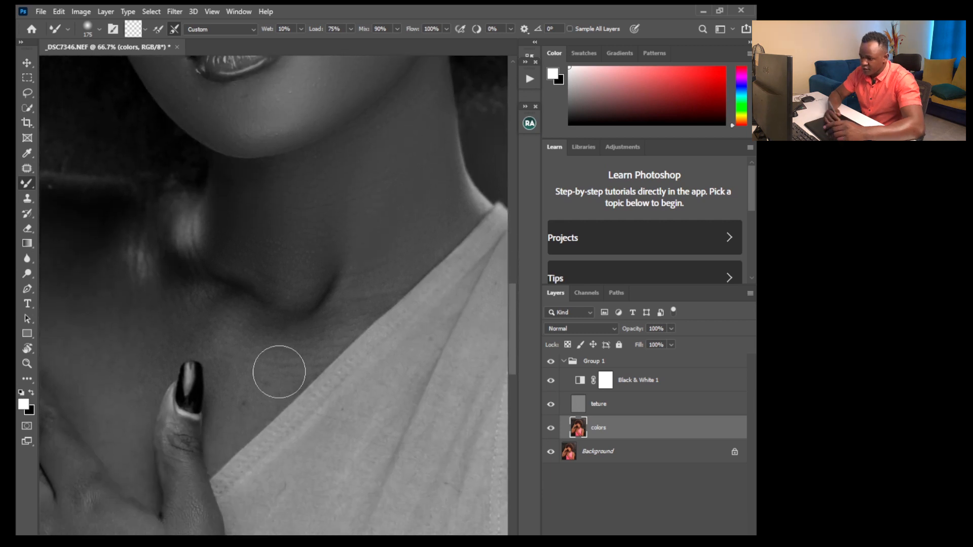
key(bracketleft)
key(bracketleft)
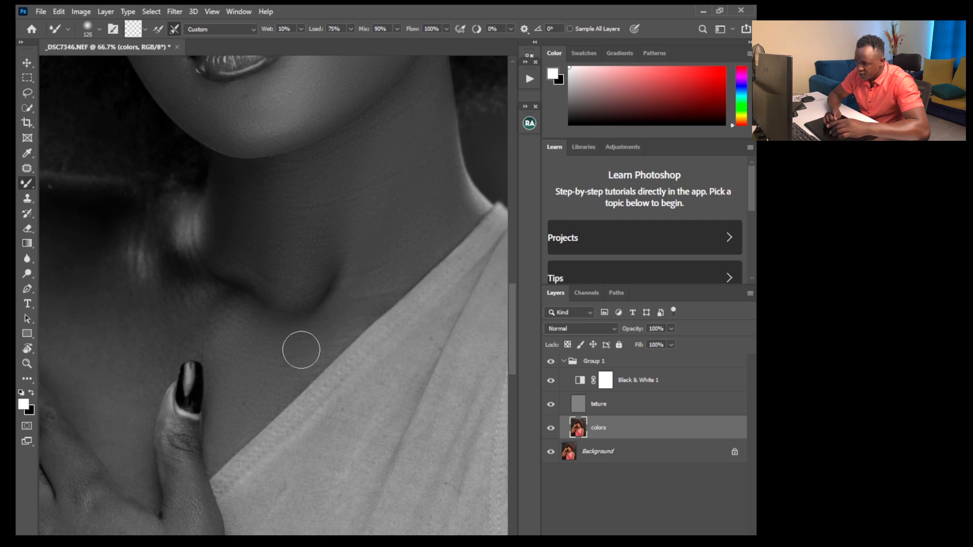
Rotate the canvas view to -100° around the hand on the chest, hide the Black & White adjustment layer and reselect the Mixer Brush
drag(513, 318, 513, 339)
drag(401, 539, 356, 539)
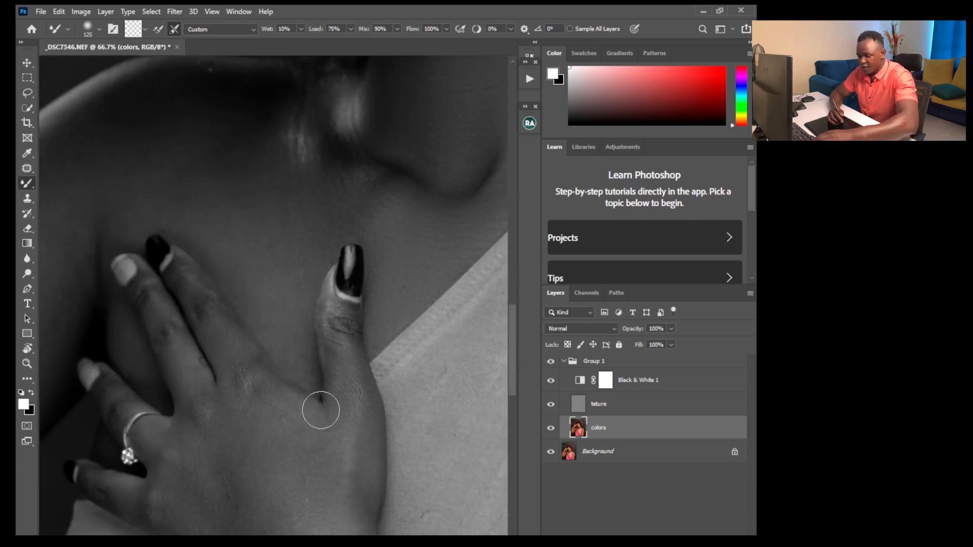
key(r)
drag(330, 359, 202, 364)
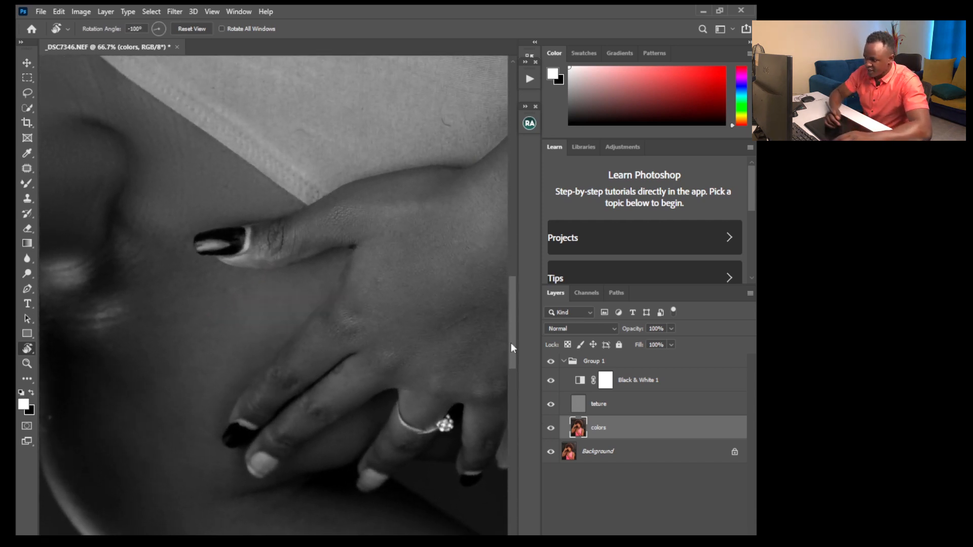
click(551, 381)
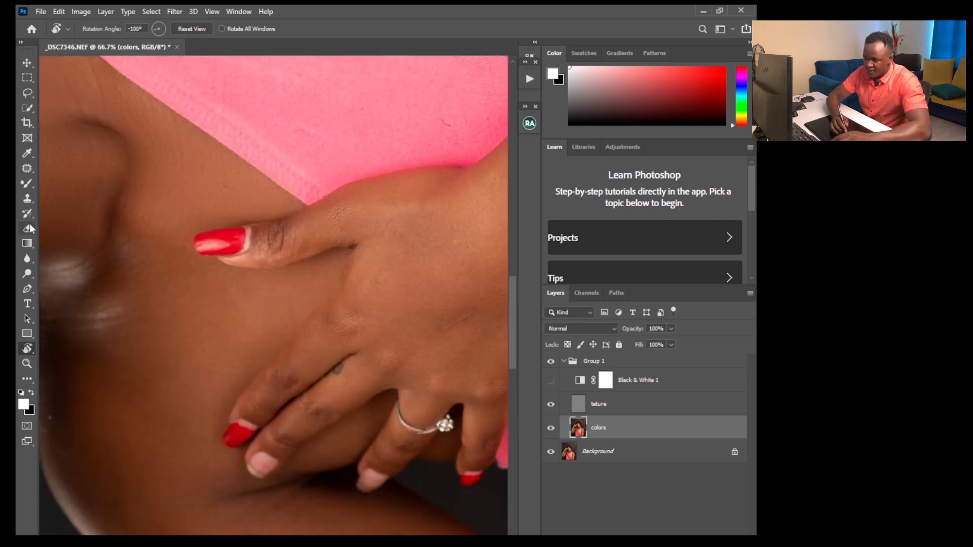
right_click(28, 190)
click(69, 213)
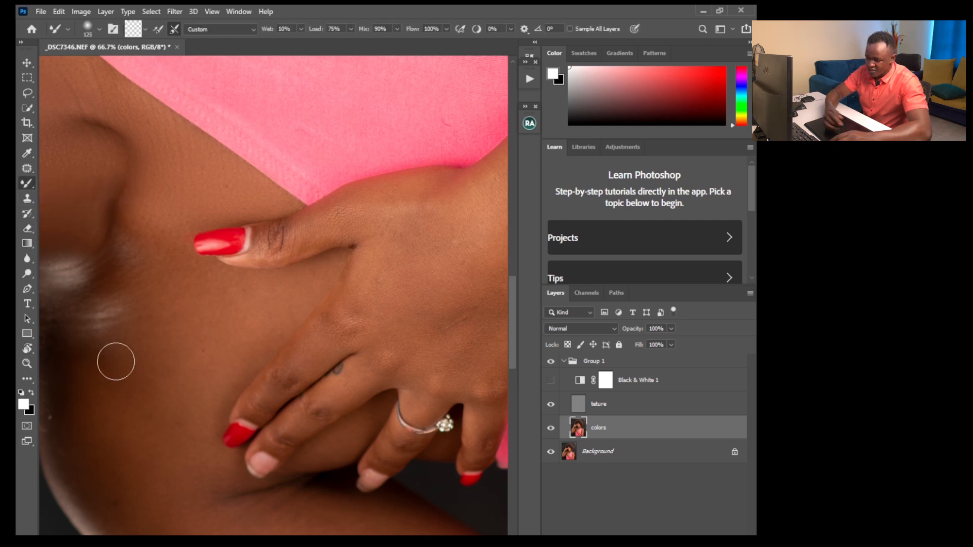
Smooth the chest skin around the thumb and fingers with the Mixer Brush, sizing it to 300 px and 150 px
key(bracketright)
key(bracketright)
key(bracketright)
key(bracketright)
key(bracketright)
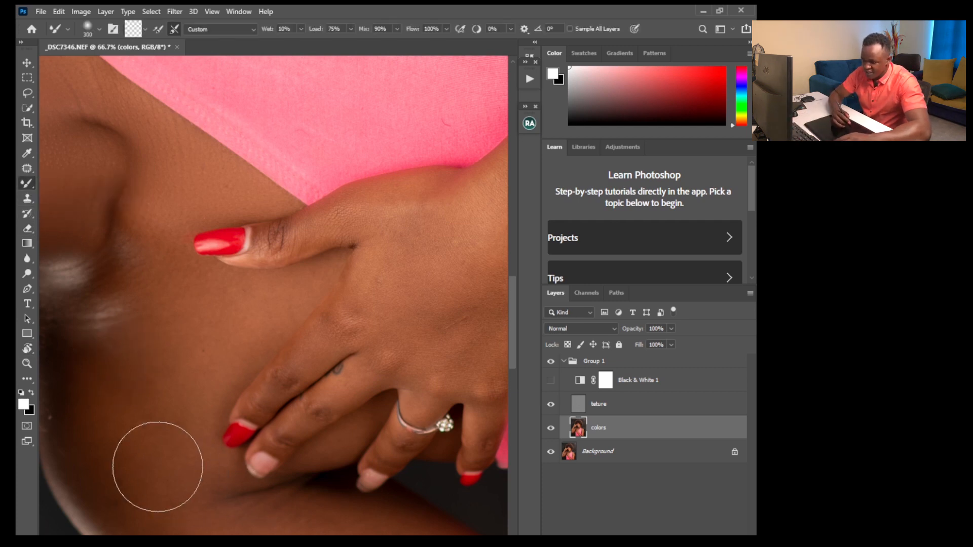
key(bracketleft)
key(bracketleft)
key(bracketleft)
key(bracketleft)
key(bracketleft)
key(bracketleft)
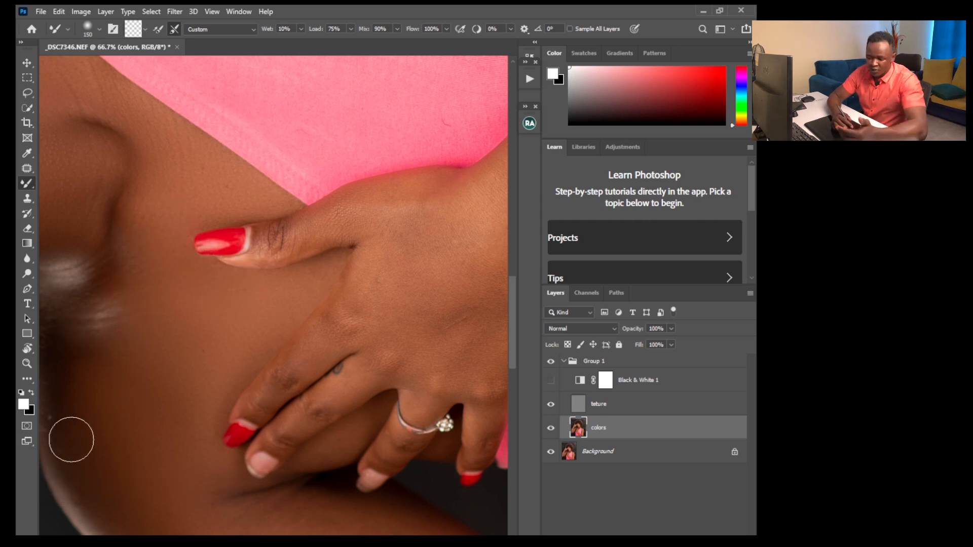
Smooth the shoulder and the skin around the armpit crease with the Mixer Brush at 200 px
key(bracketright)
key(bracketright)
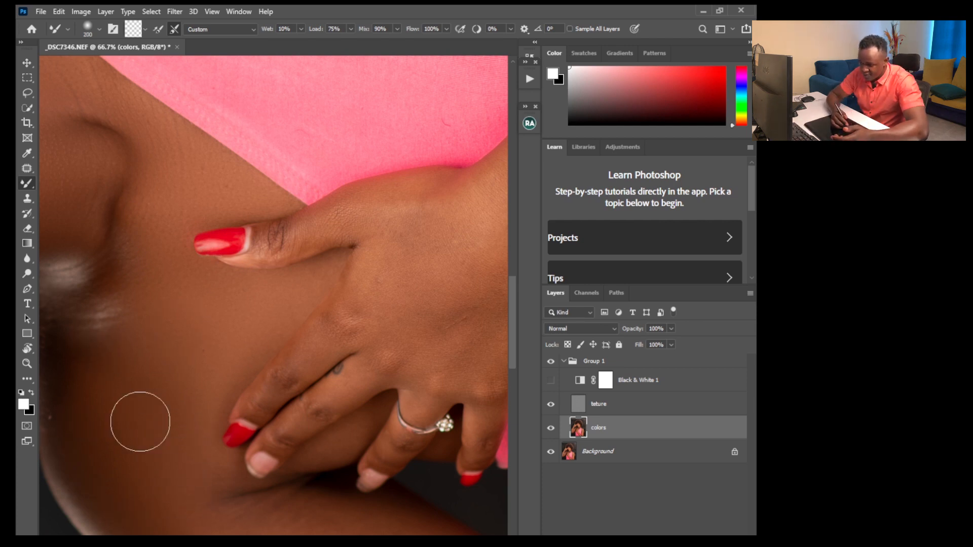
scroll(133, 406, down, 3)
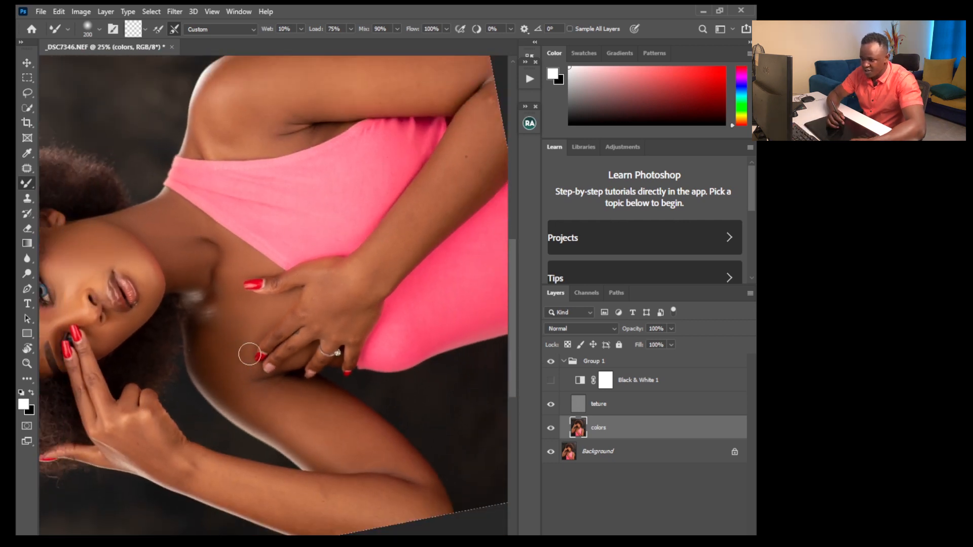
scroll(250, 358, up, 3)
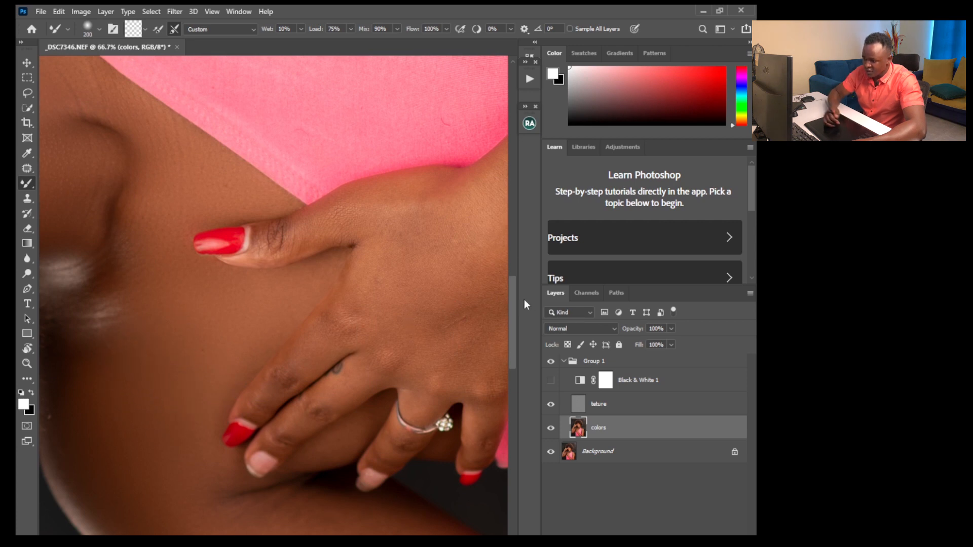
scroll(517, 344, down, 5)
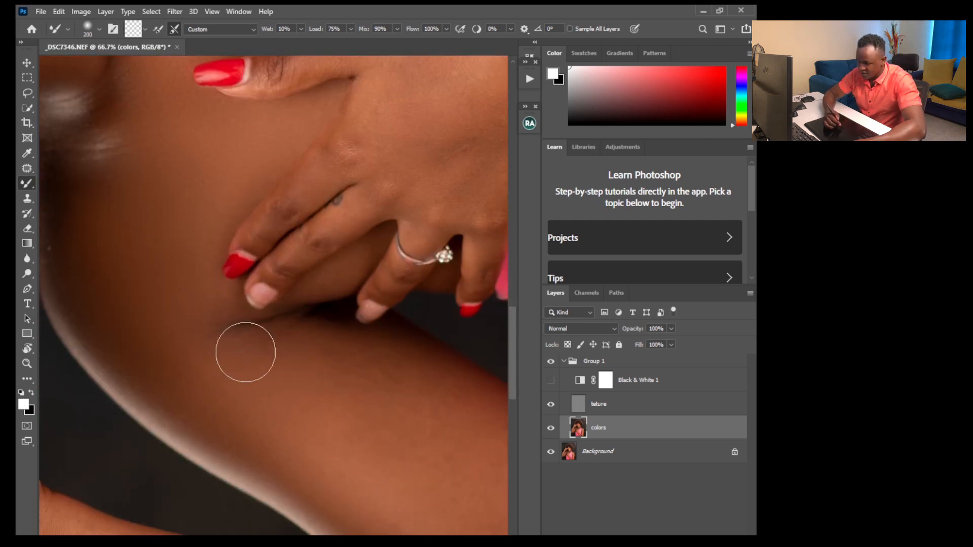
Rotate the canvas view to -51° so the upper arm stands upright, and reselect the Mixer Brush
click(27, 123)
drag(510, 305, 515, 349)
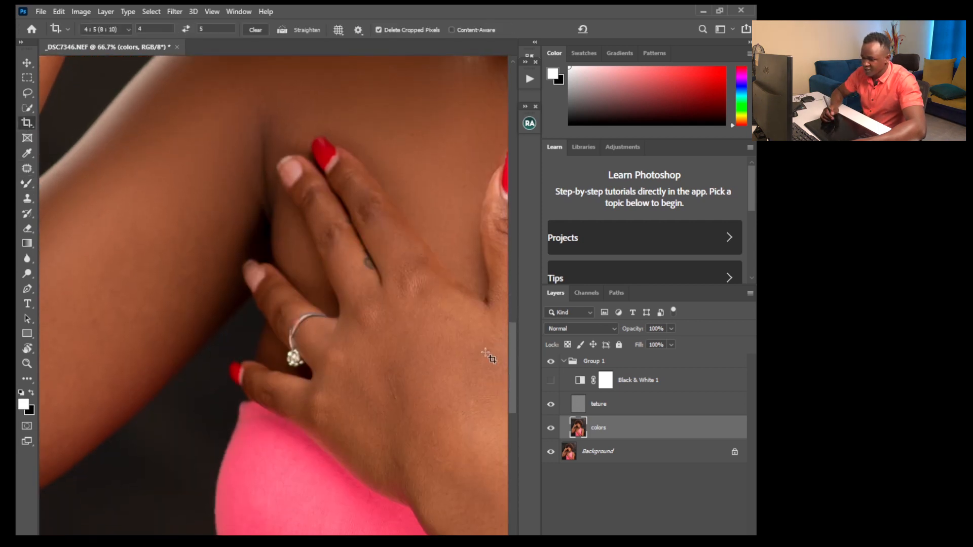
drag(400, 378, 541, 362)
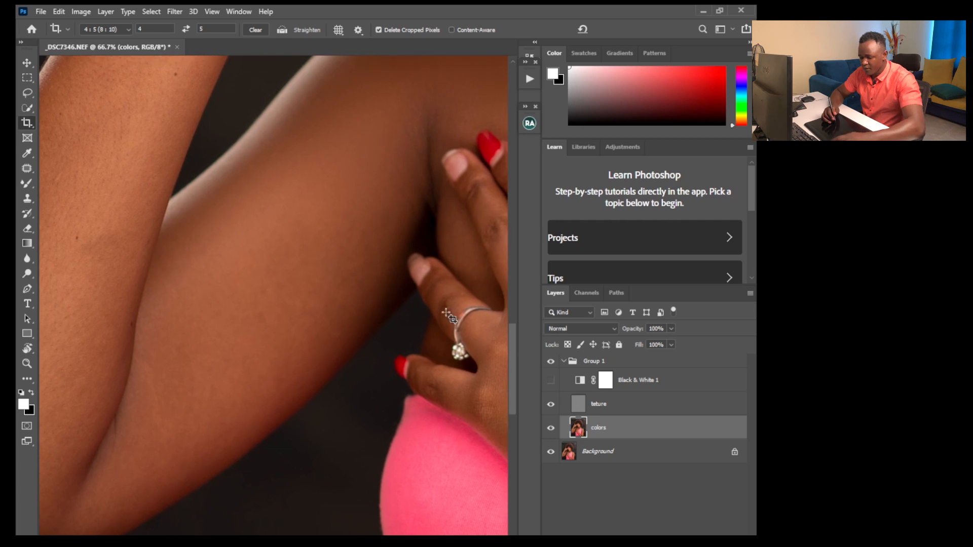
key(r)
mouse_move(267, 121)
mouse_down()
mouse_move(254, 125)
mouse_move(226, 264)
mouse_move(218, 260)
mouse_up()
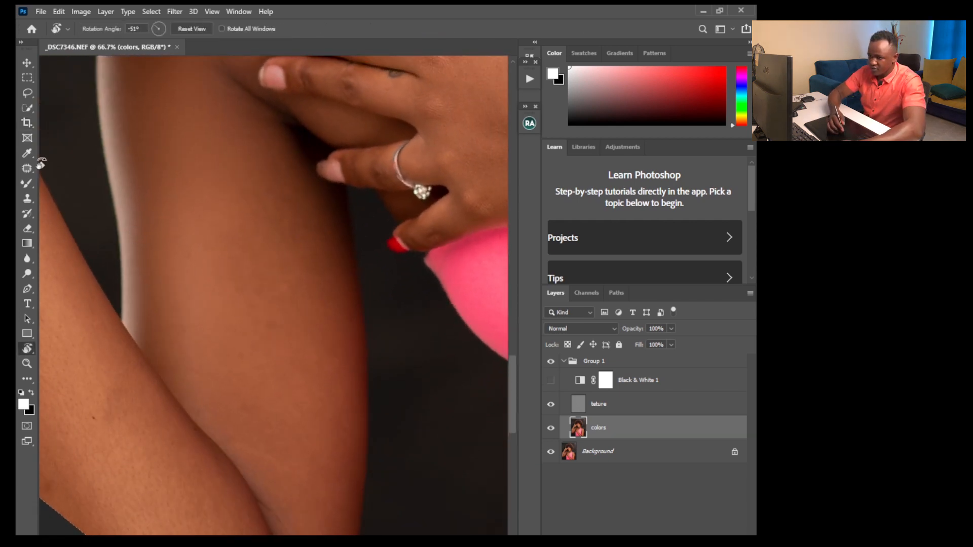
click(30, 184)
Smooth the upper arm with the Mixer Brush, varying its size between 400, 200, 300 and 175 px
key(bracketright)
key(bracketright)
key(bracketright)
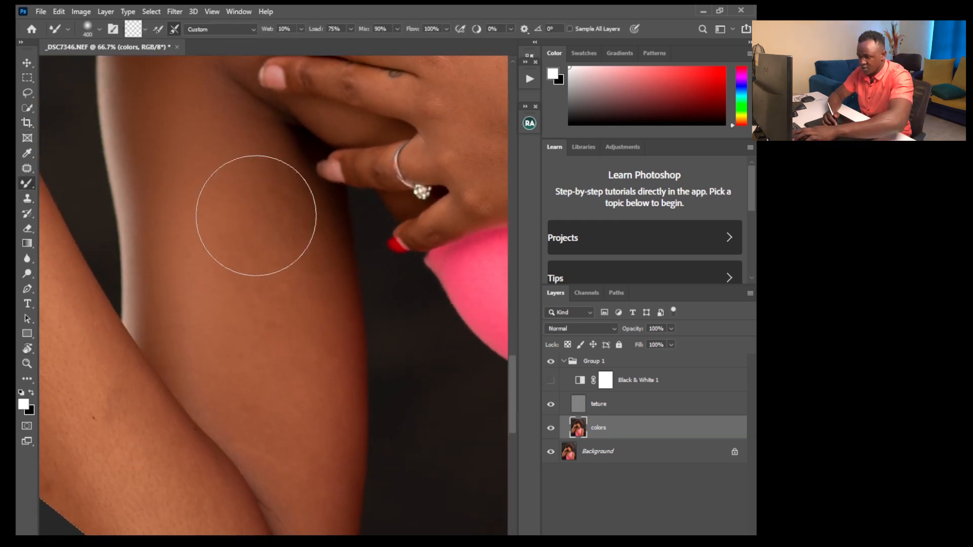
key(bracketleft)
key(bracketleft)
key(bracketleft)
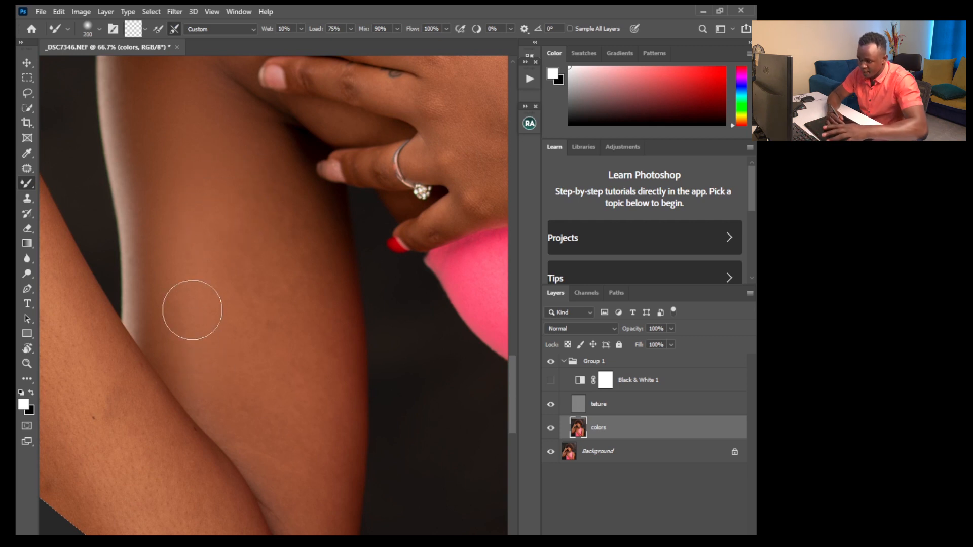
key(bracketright)
key(bracketright)
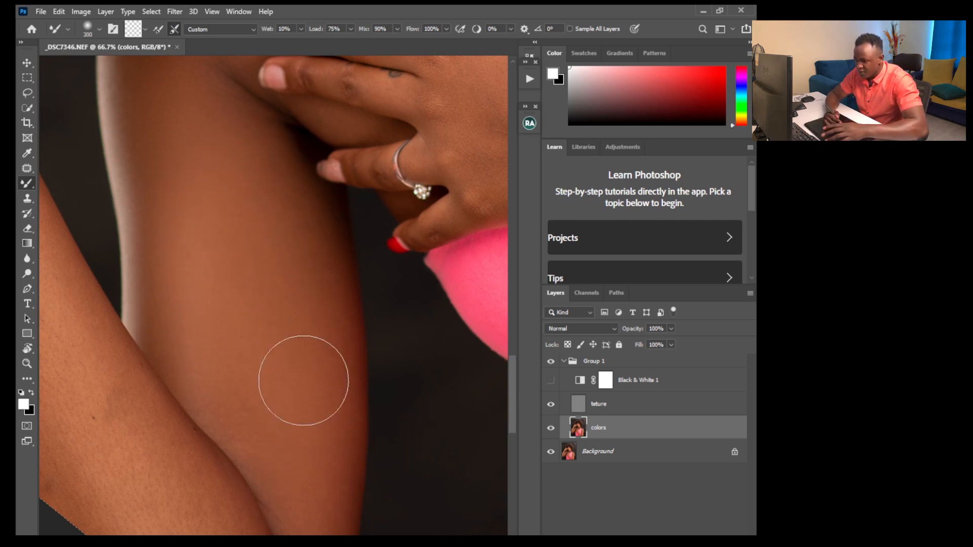
key(bracketleft)
key(bracketleft)
key(bracketleft)
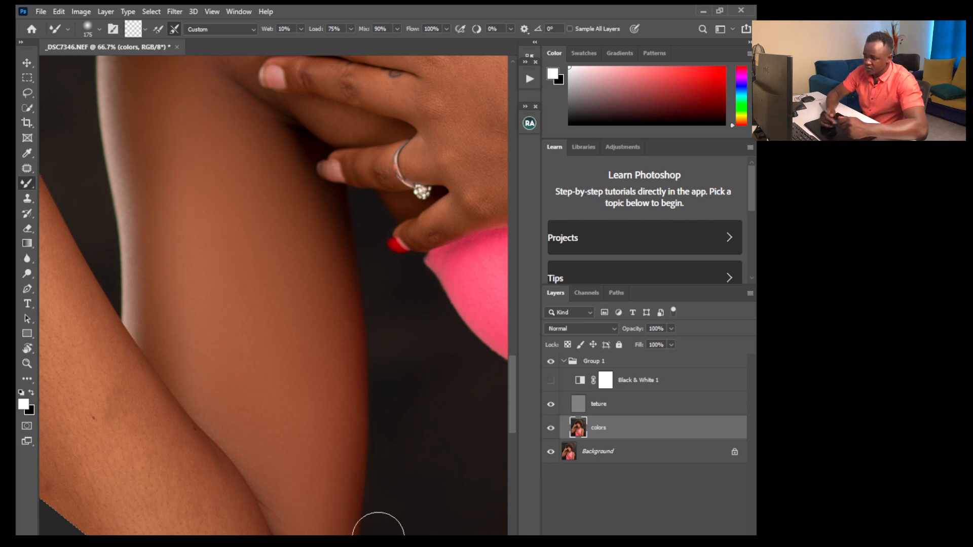
Smooth the forearm of the raised arm with the Mixer Brush at 300 px and 200 px
scroll(274, 296, left, 5)
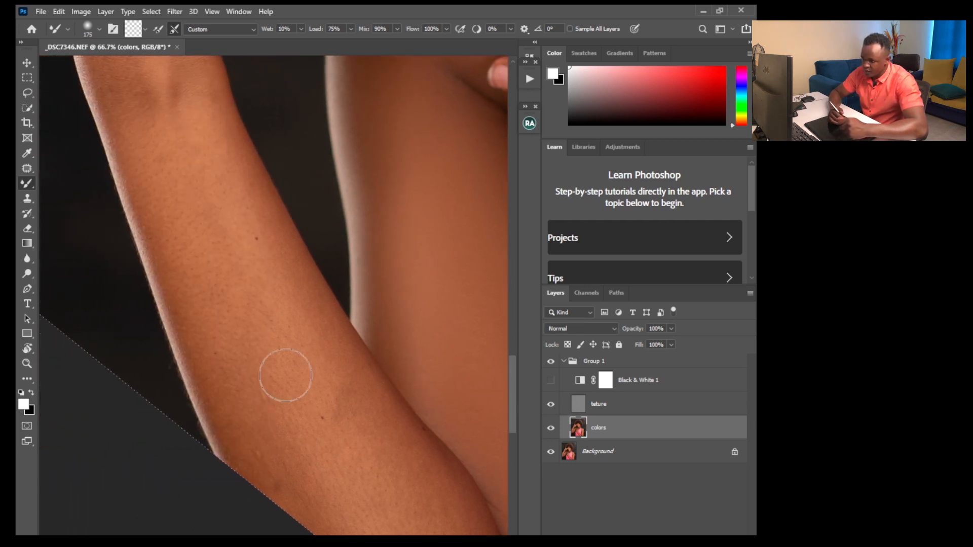
key(bracketright)
key(bracketright)
key(bracketright)
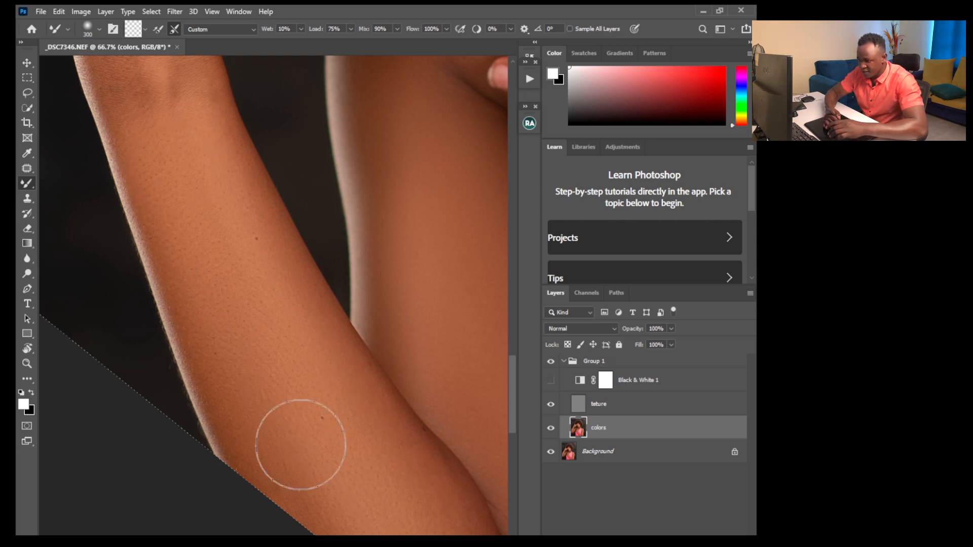
key(bracketleft)
key(bracketleft)
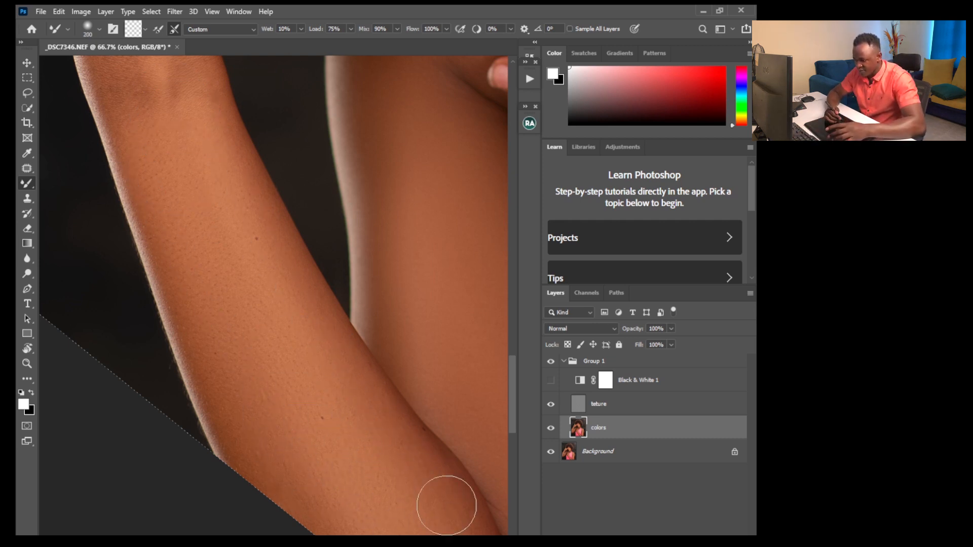
Smooth the lower forearm and elbow with the Mixer Brush at 200 px and 125 px
drag(512, 420, 509, 448)
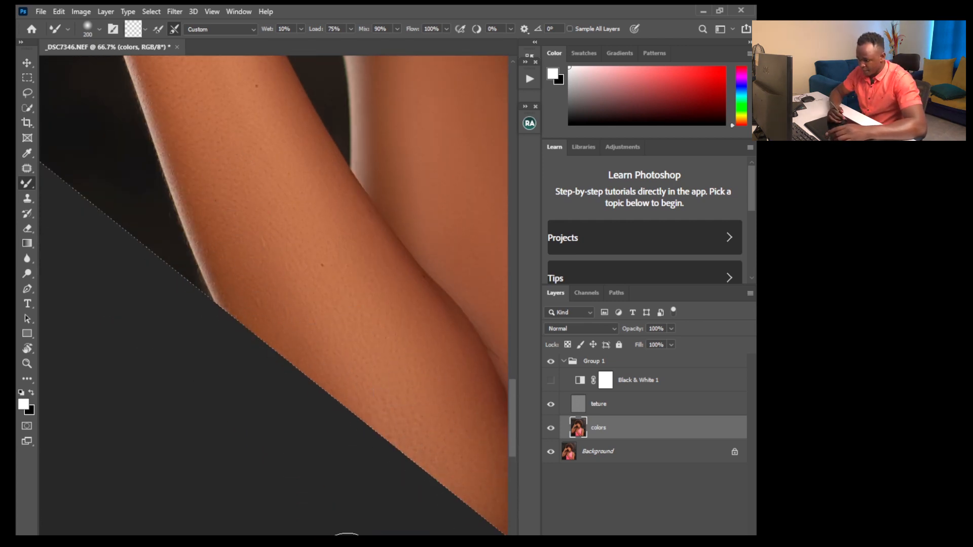
scroll(315, 390, up, 3)
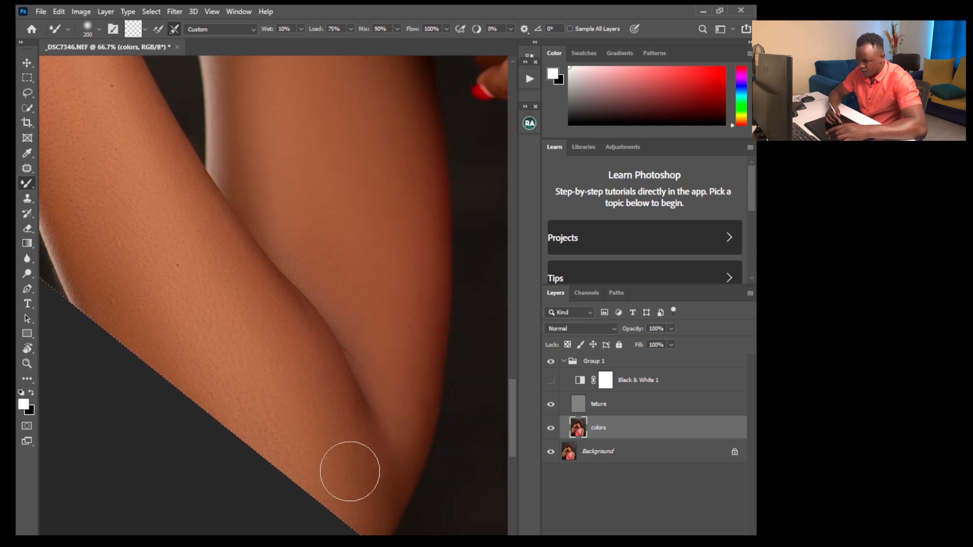
key(bracketleft)
key(bracketleft)
key(bracketleft)
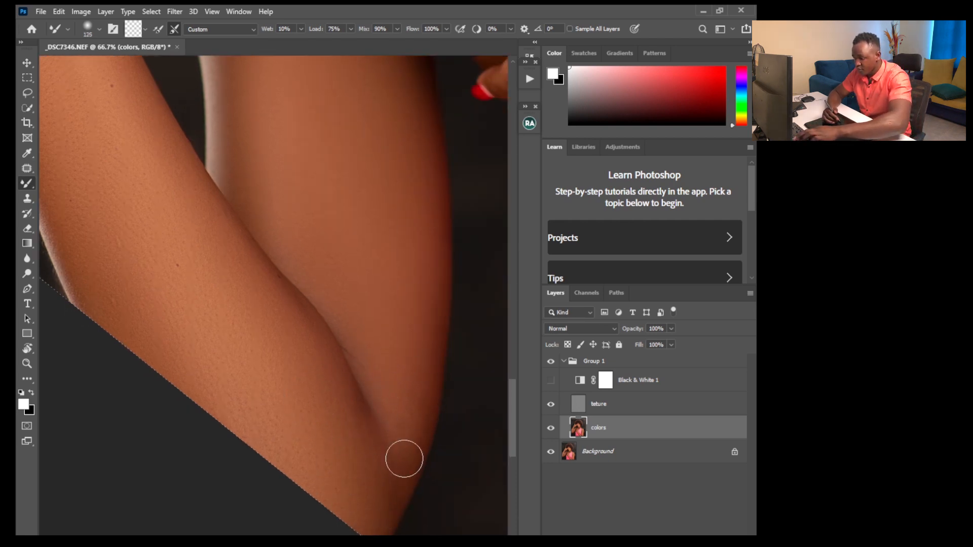
Smooth the wrist and back of the raised hand with the Mixer Brush at 200 px
scroll(496, 386, left, 6)
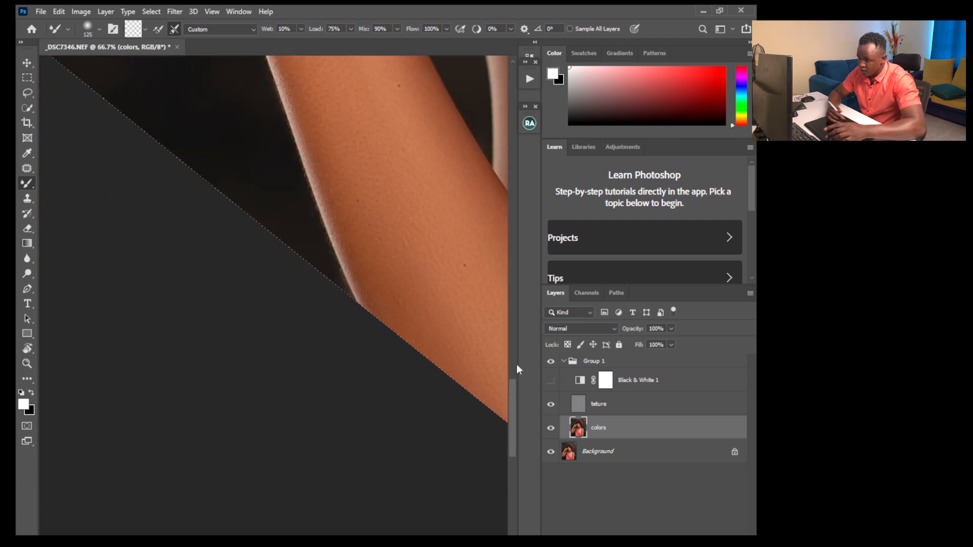
drag(515, 389, 483, 324)
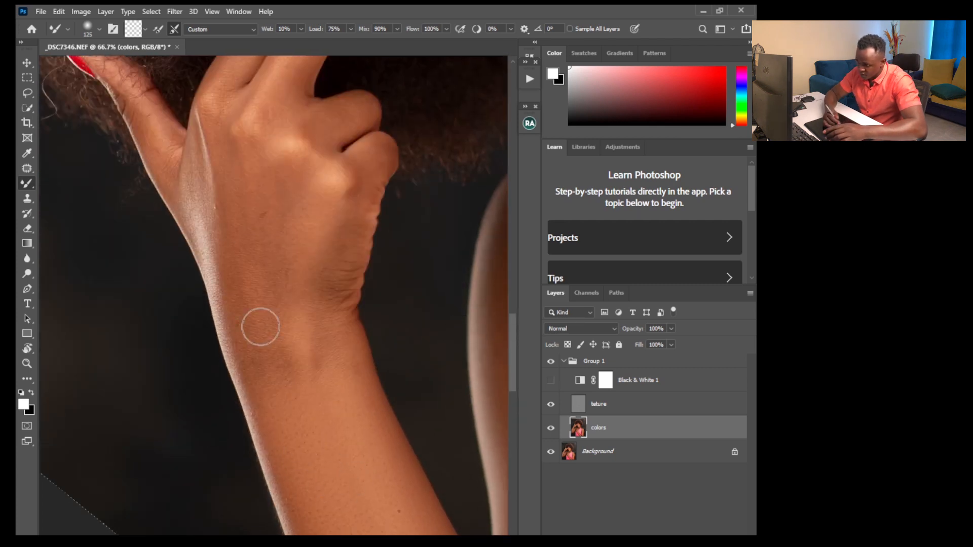
key(bracketright)
key(bracketright)
key(bracketright)
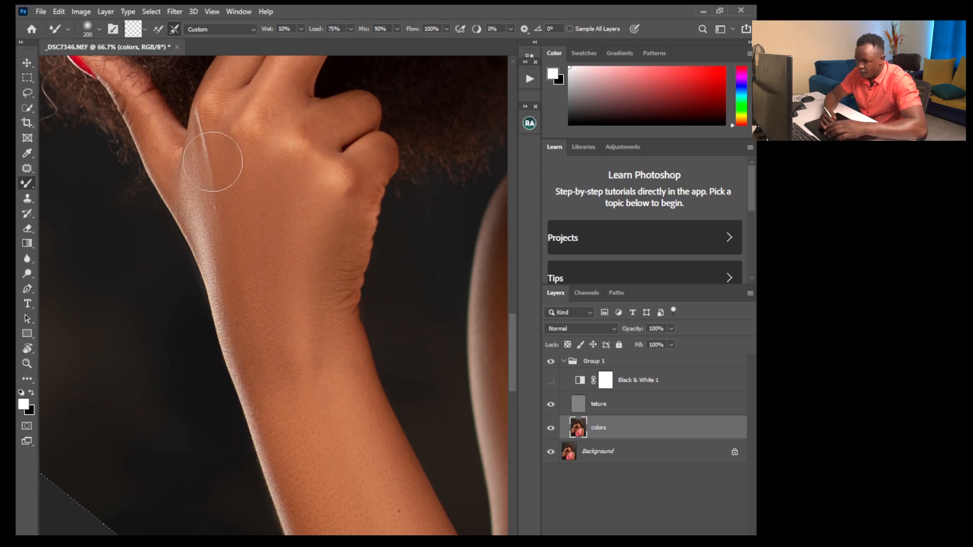
Smooth the knuckles and fingers of the raised hand with the Mixer Brush at 100 px
scroll(510, 337, up, 5)
key(bracketleft)
key(bracketleft)
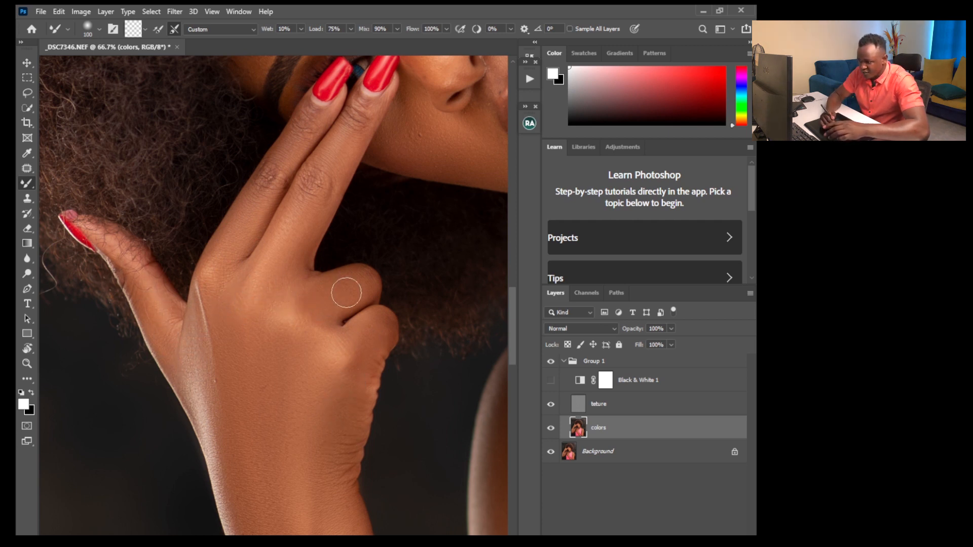
Return to the upright full portrait to review the smoothing, and show the Black & White adjustment layer again
click(28, 123)
key(ctrl+minus)
key(ctrl+minus)
key(ctrl+minus)
key(ctrl+minus)
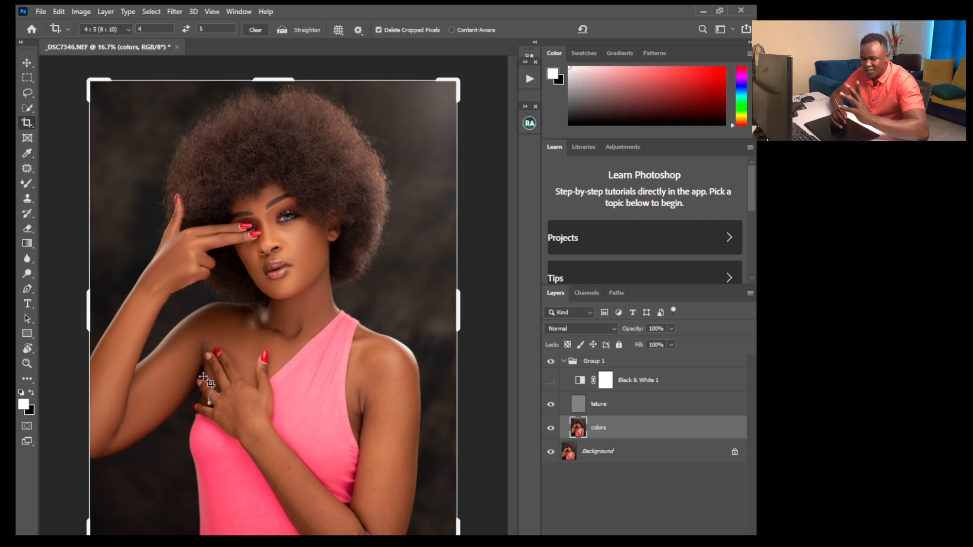
click(564, 361)
click(564, 362)
click(551, 380)
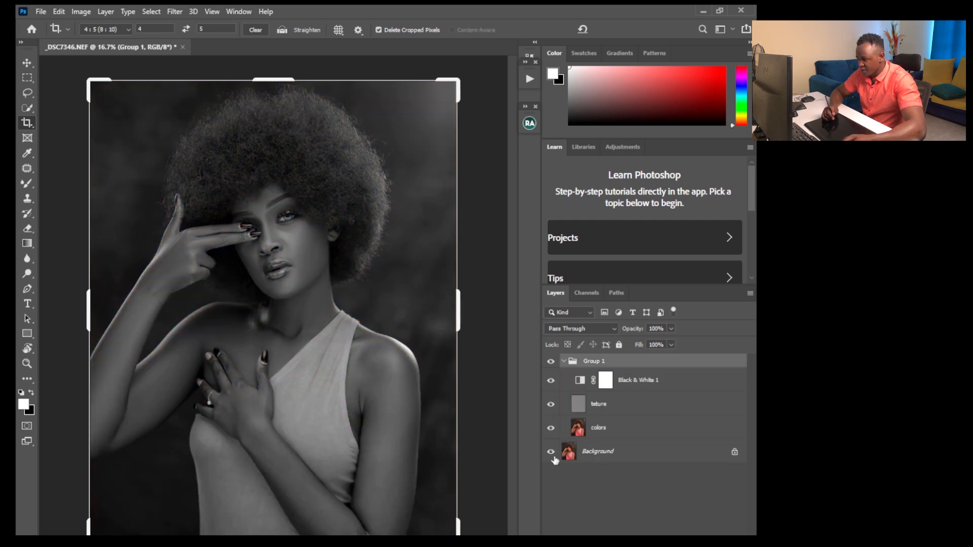
Smooth the back and fingers of the hand on the chest on the colors layer with the Mixer Brush at 125, 175 and 80 px
key(ctrl+plus)
key(ctrl+plus)
key(ctrl+plus)
key(ctrl+plus)
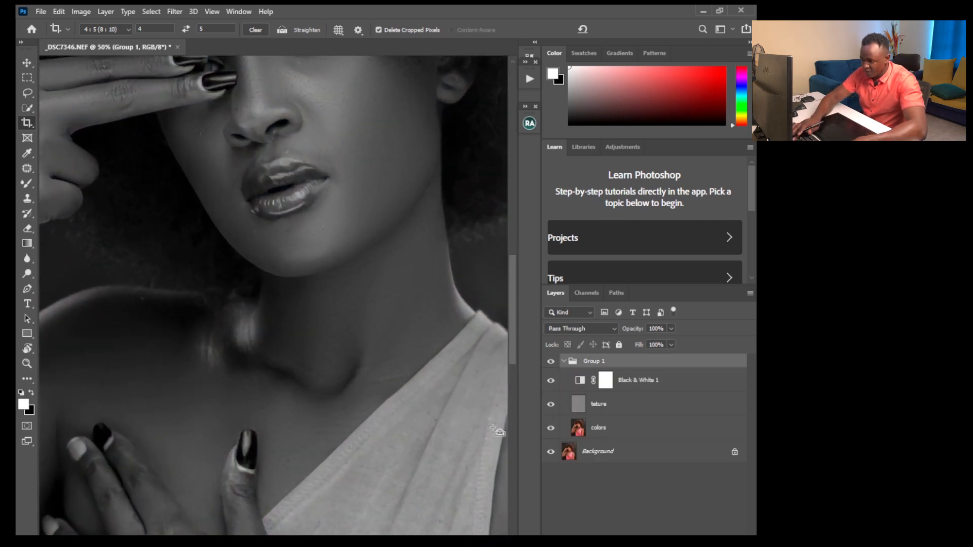
drag(310, 411, 484, 135)
drag(28, 183, 66, 214)
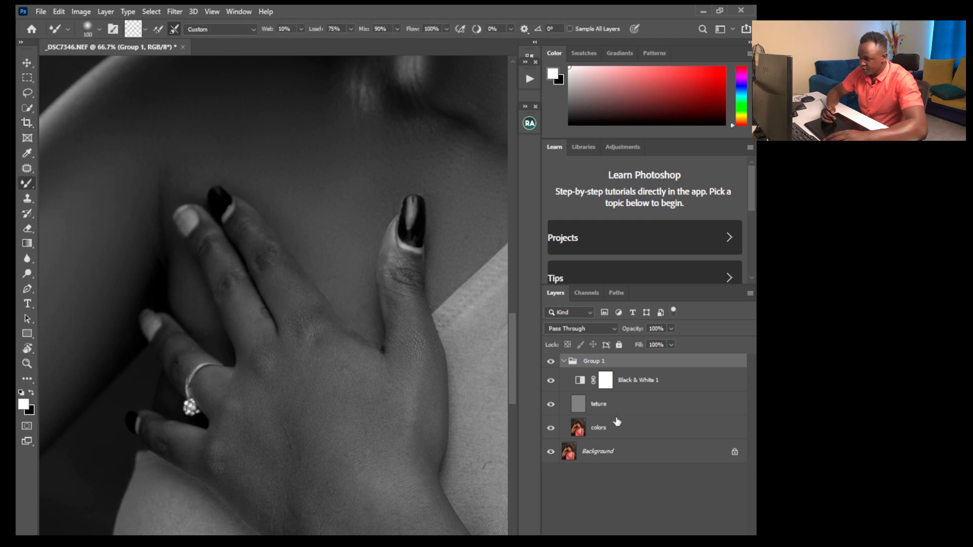
click(599, 429)
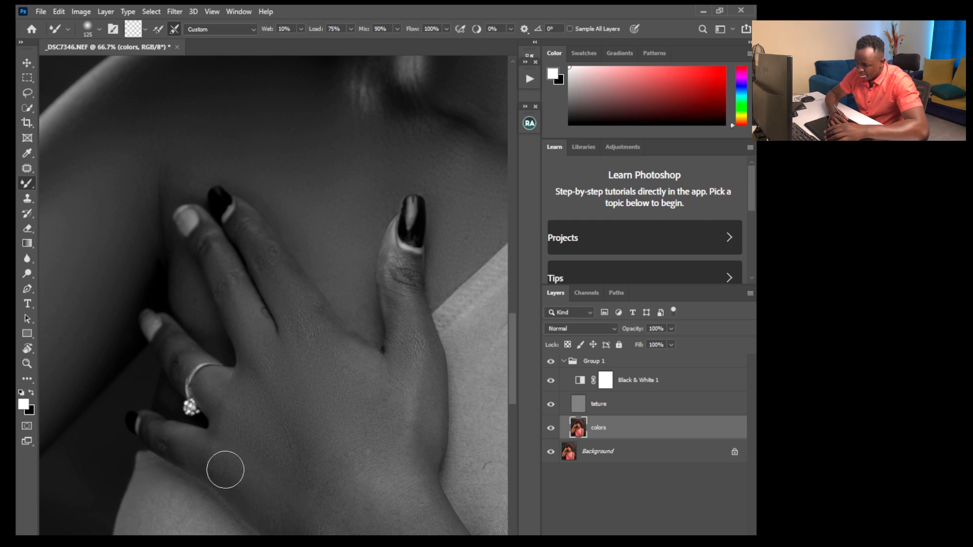
mouse_move(396, 510)
mouse_down()
mouse_move(405, 471)
mouse_move(321, 356)
mouse_move(385, 400)
mouse_move(390, 491)
mouse_move(340, 446)
mouse_up()
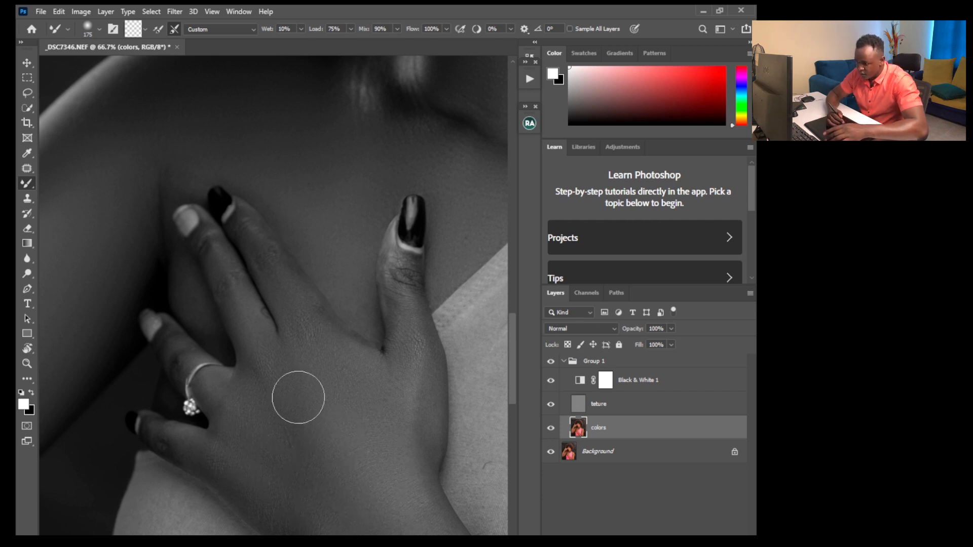
key(bracketleft)
key(bracketleft)
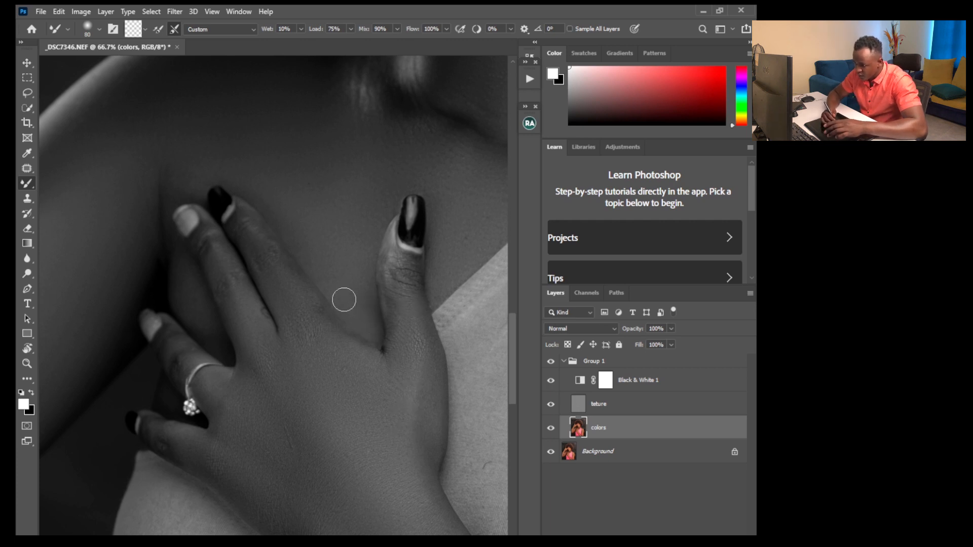
Smooth the wrist and forearm below the chest hand with the Mixer Brush at 200 px
scroll(482, 314, down, 5)
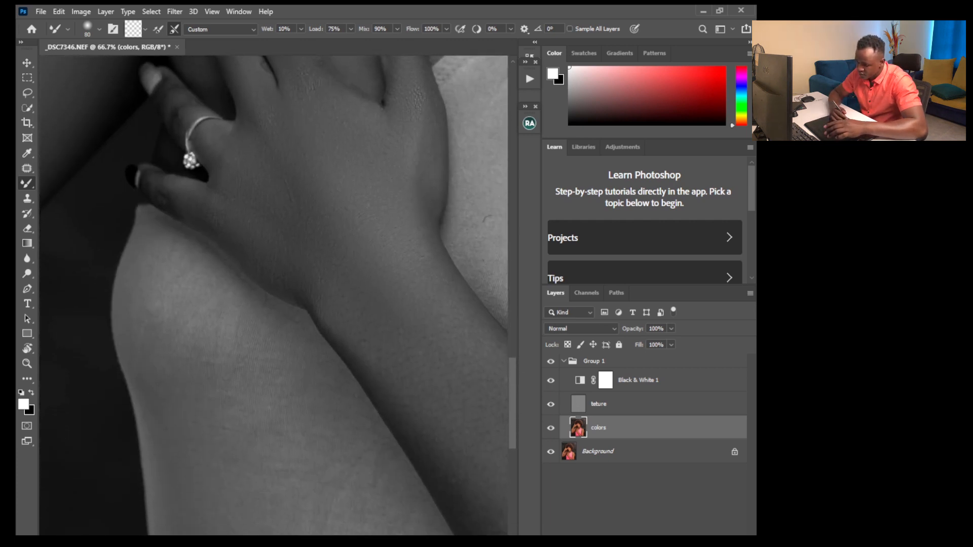
scroll(342, 475, right, 3)
key(bracketright)
key(bracketright)
key(bracketright)
key(bracketright)
key(bracketright)
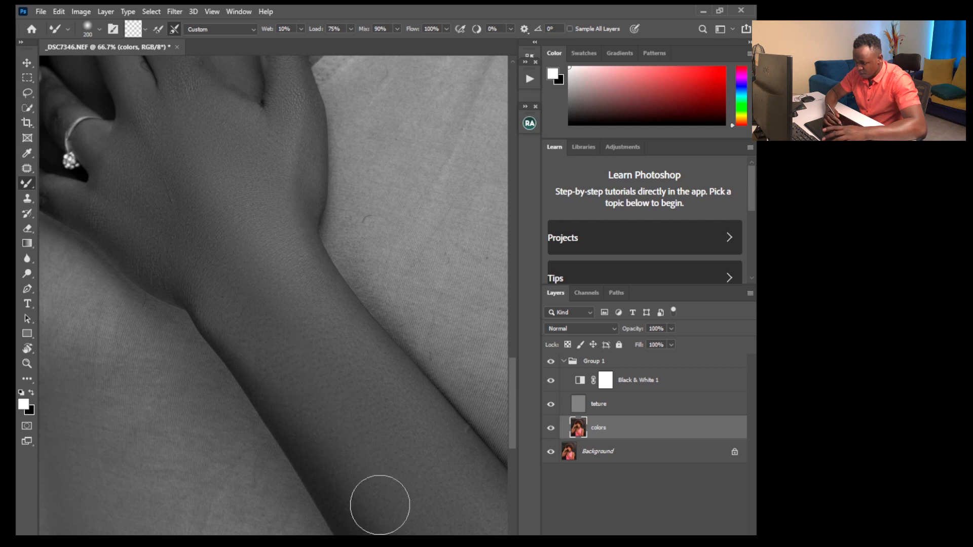
Smooth the elbow end of the crossed forearm with the Mixer Brush at 300 px
key(ctrl+minus)
key(ctrl+minus)
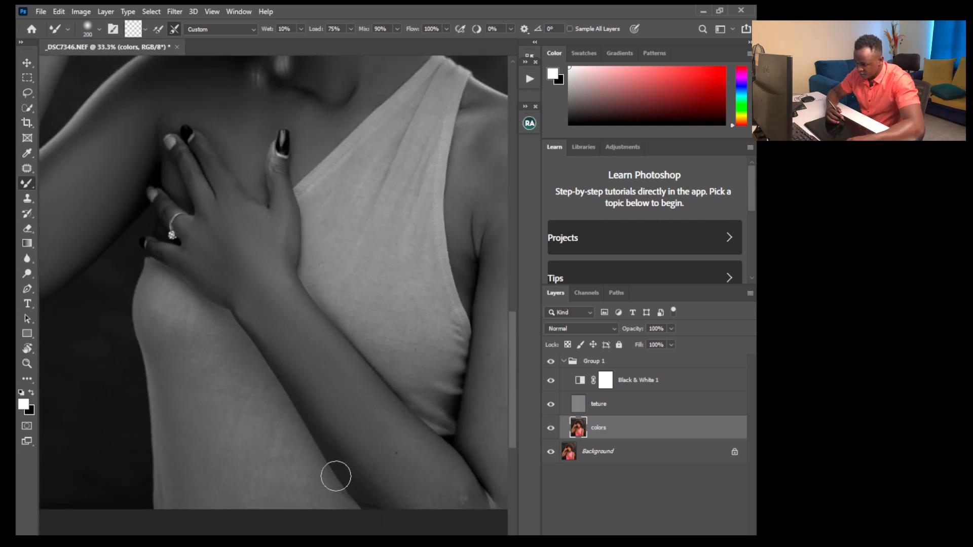
key(bracketright)
key(bracketright)
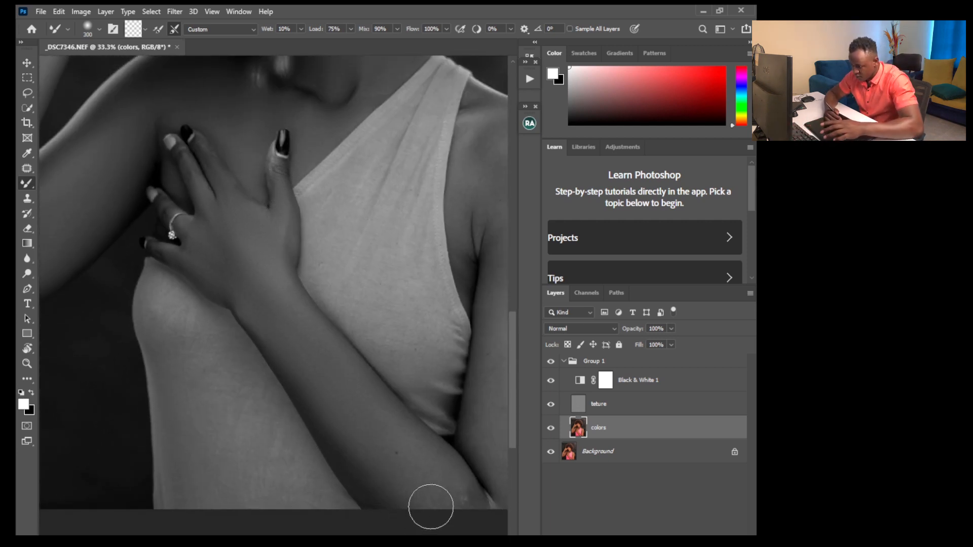
mouse_move(391, 448)
mouse_down()
mouse_move(447, 494)
mouse_move(354, 392)
mouse_move(464, 503)
mouse_move(428, 499)
mouse_move(421, 508)
mouse_move(392, 485)
mouse_move(315, 387)
mouse_move(286, 312)
mouse_move(443, 495)
mouse_move(432, 520)
mouse_up()
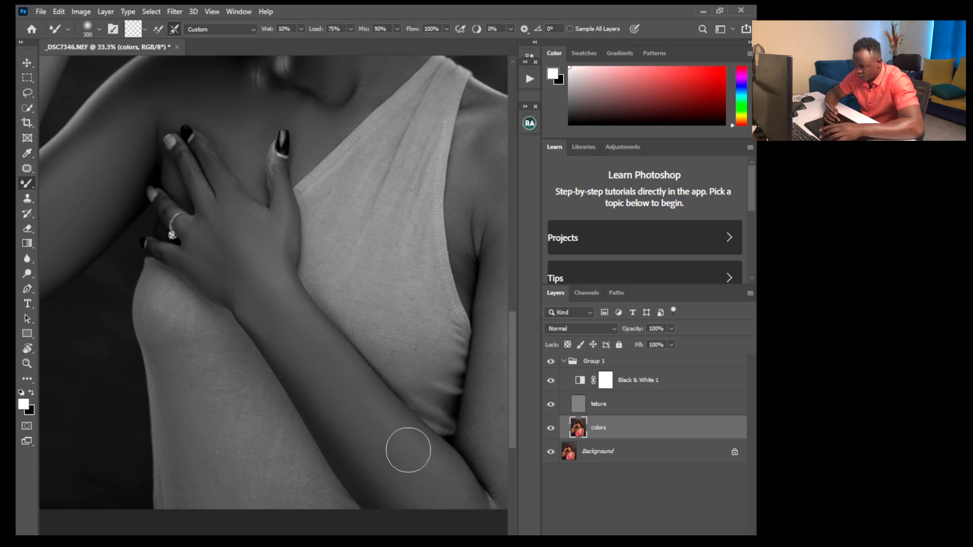
Smooth the bare shoulder beside the dress strap with the Mixer Brush at 175 px and 300 px
drag(439, 472, 336, 545)
key(])
key(bracketleft)
key(bracketleft)
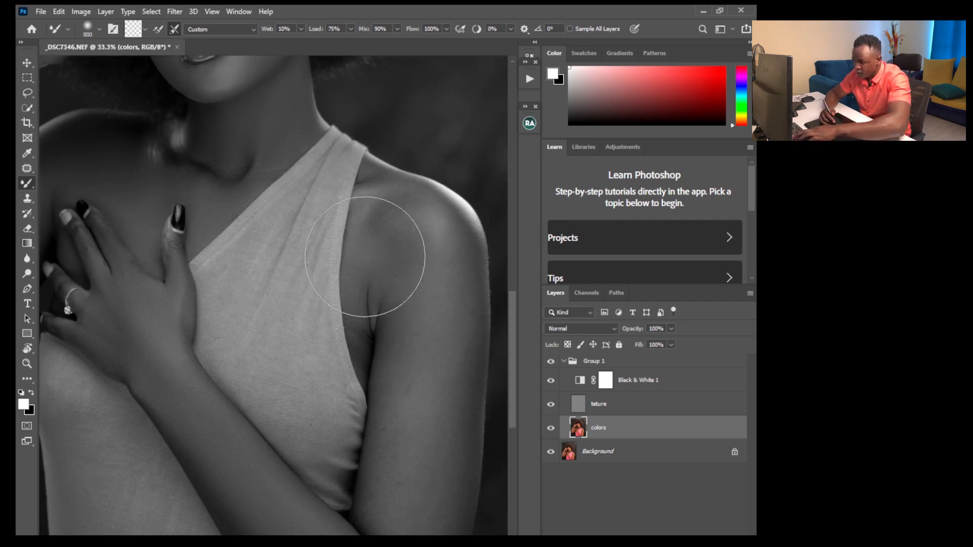
key(bracketleft)
key(bracketleft)
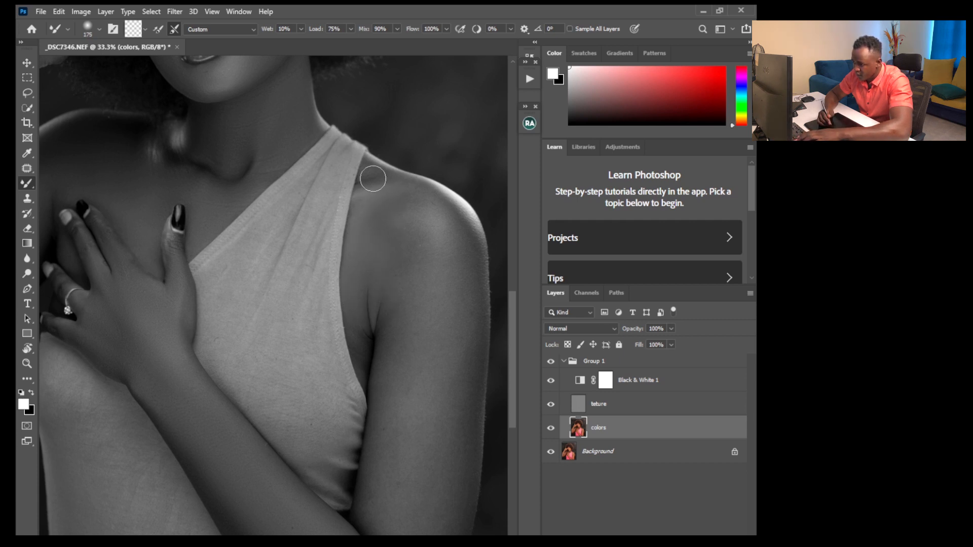
key(bracketright)
key(bracketright)
key(bracketright)
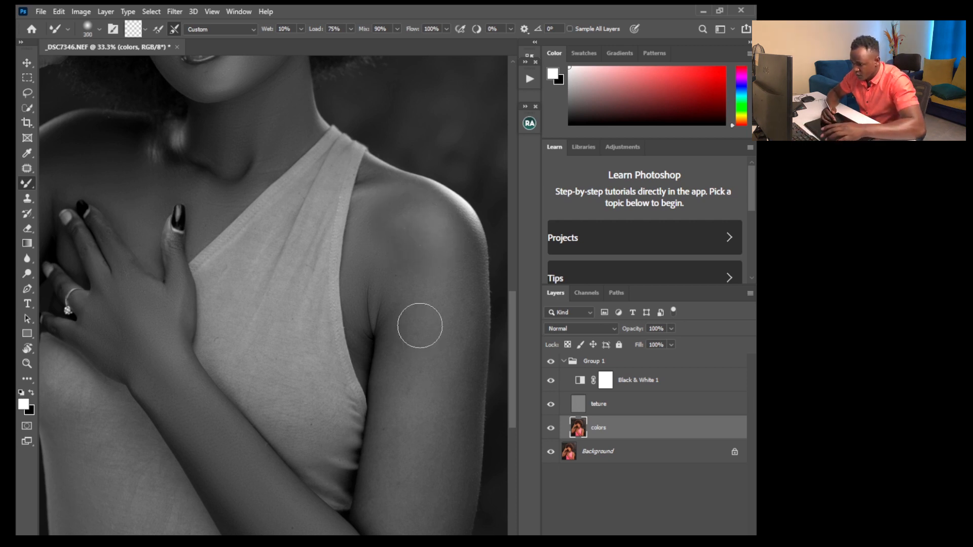
Even out the blotches on the upper arm and shoulder with the Mixer Brush at 250 px and 400 px
key(bracketright)
key(bracketright)
key(bracketright)
key(bracketleft)
key(bracketleft)
key(bracketleft)
key(bracketleft)
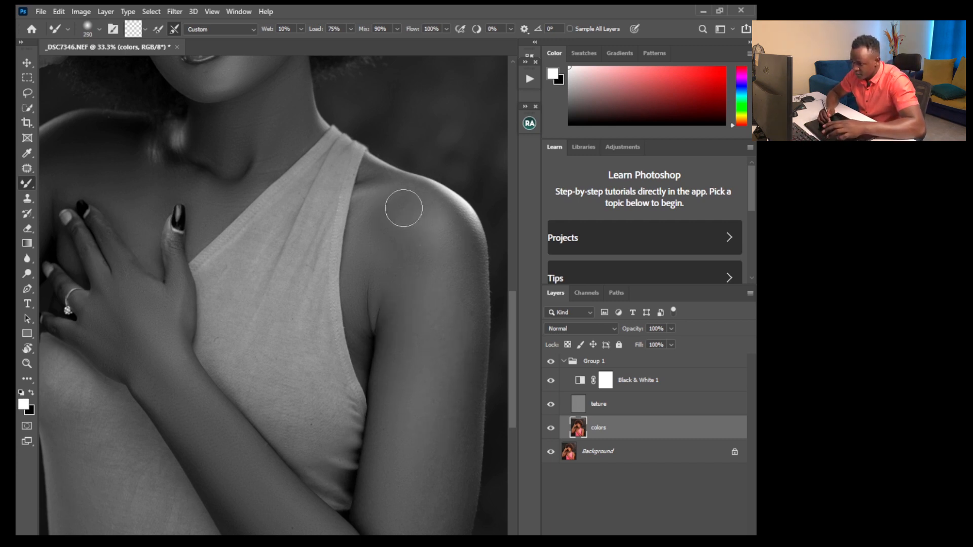
key(bracketright)
key(bracketright)
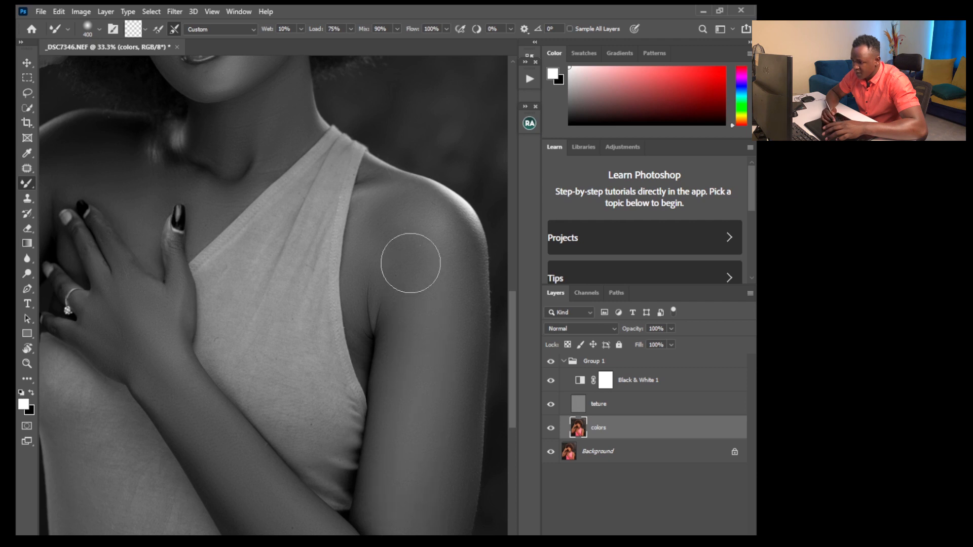
Refine the outer shoulder and the full length of the upper arm with the Mixer Brush at 200 px and 300 px
key(bracketleft)
key(bracketleft)
key(bracketleft)
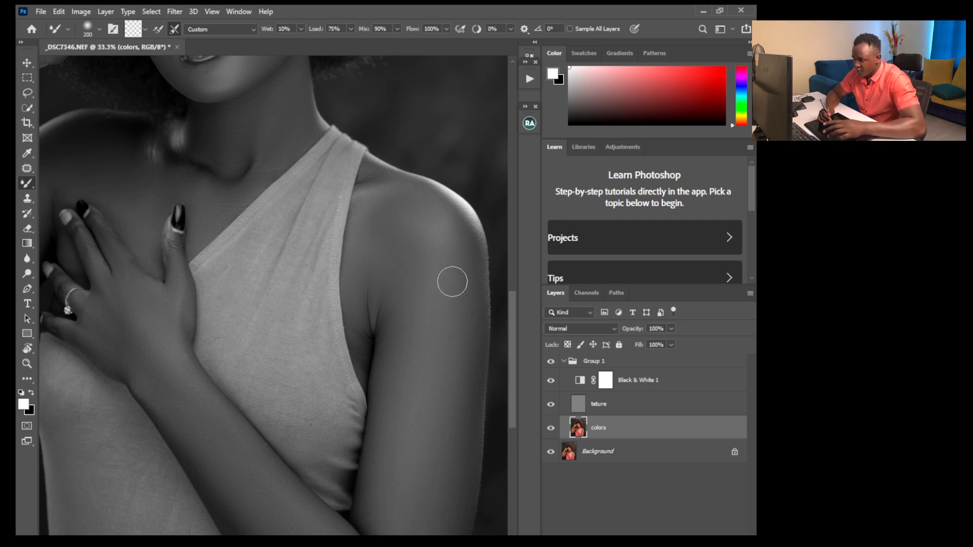
key(bracketright)
key(bracketright)
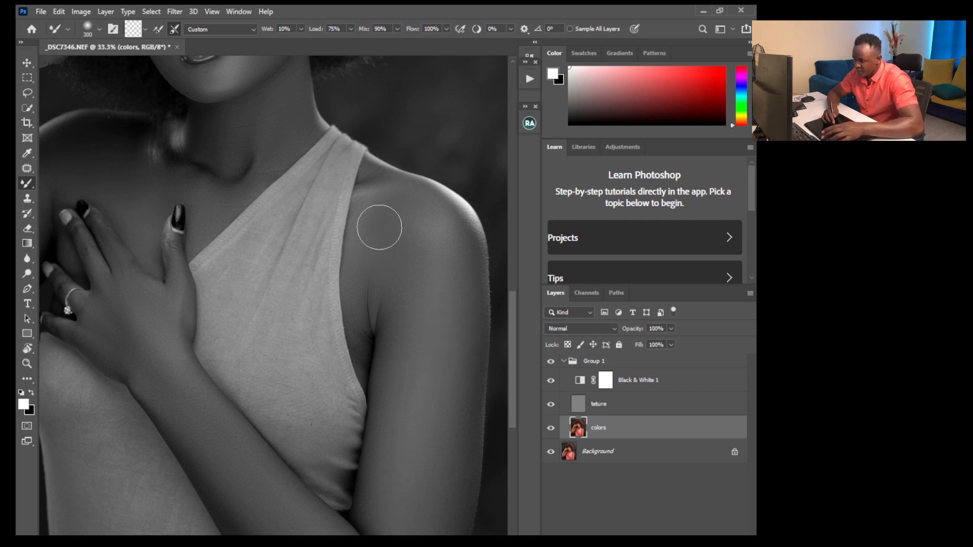
drag(511, 327, 512, 384)
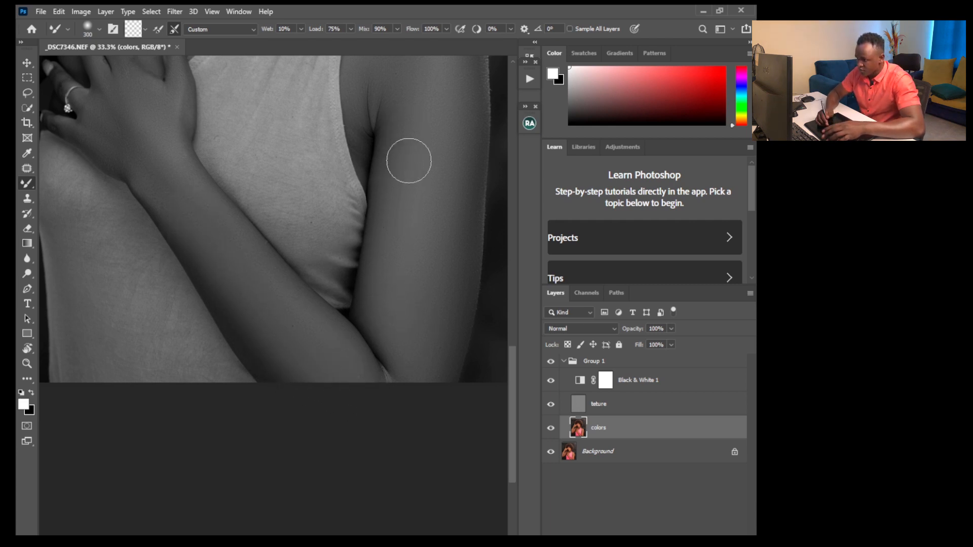
drag(511, 362, 511, 325)
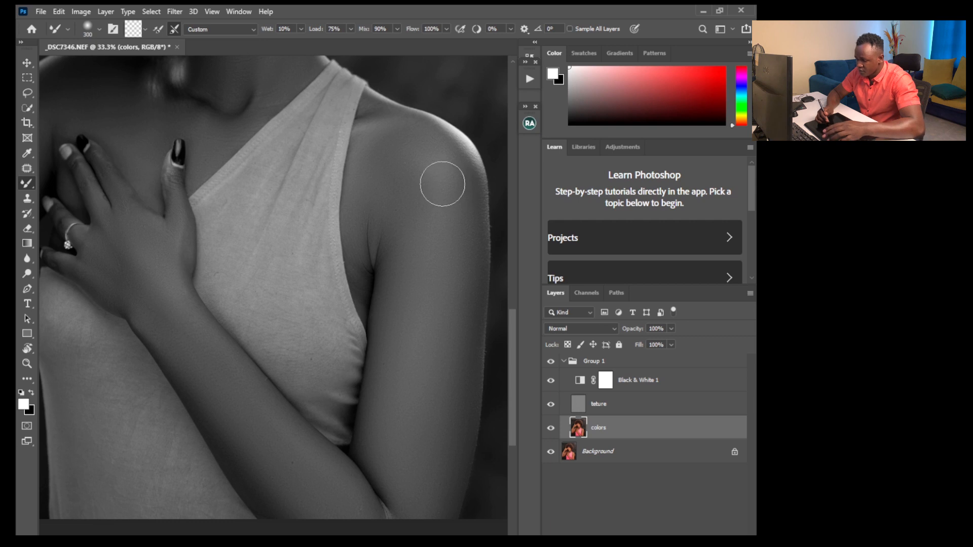
Compare the full portrait with Group 1 hidden and shown, and hide the Black & White adjustment layer
key(ctrl+0)
key(ctrl+minus)
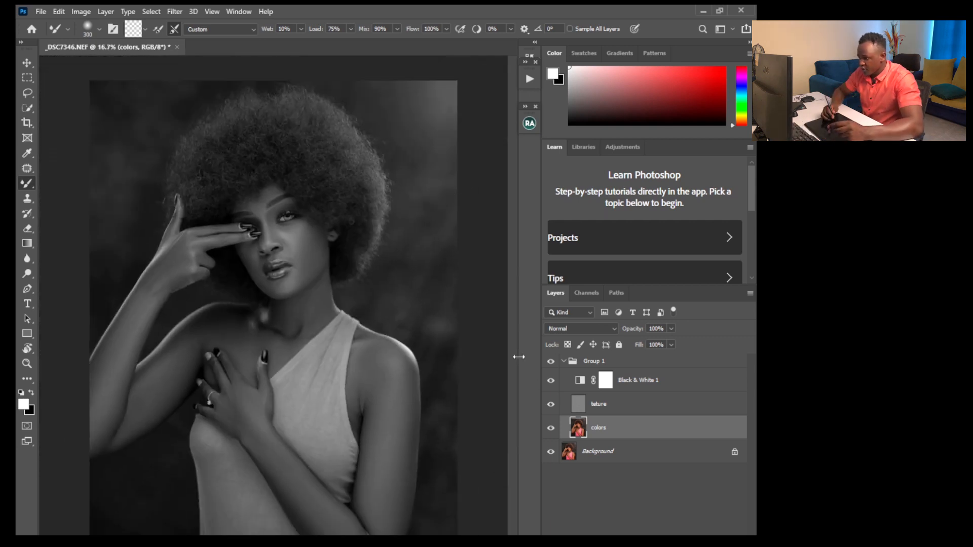
click(564, 361)
alt+click(551, 380)
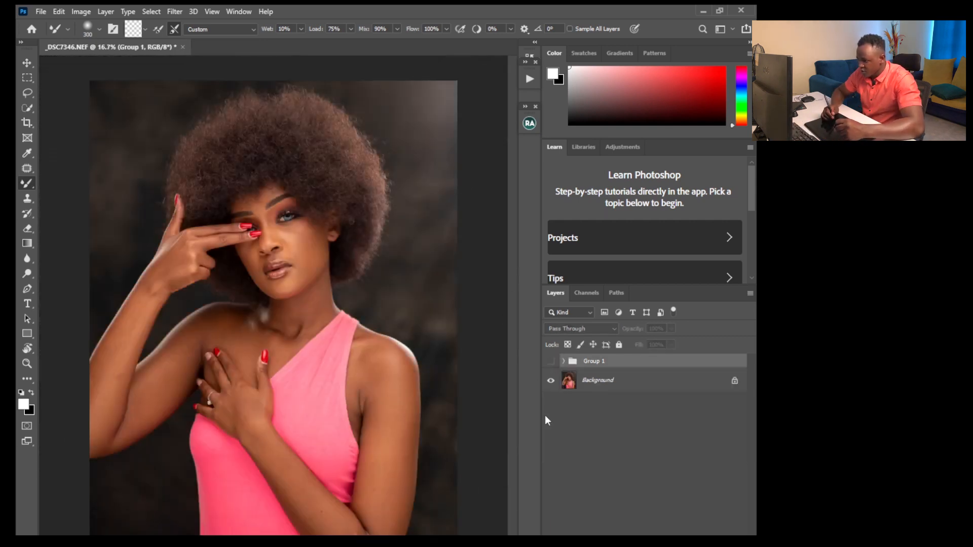
click(563, 362)
click(551, 382)
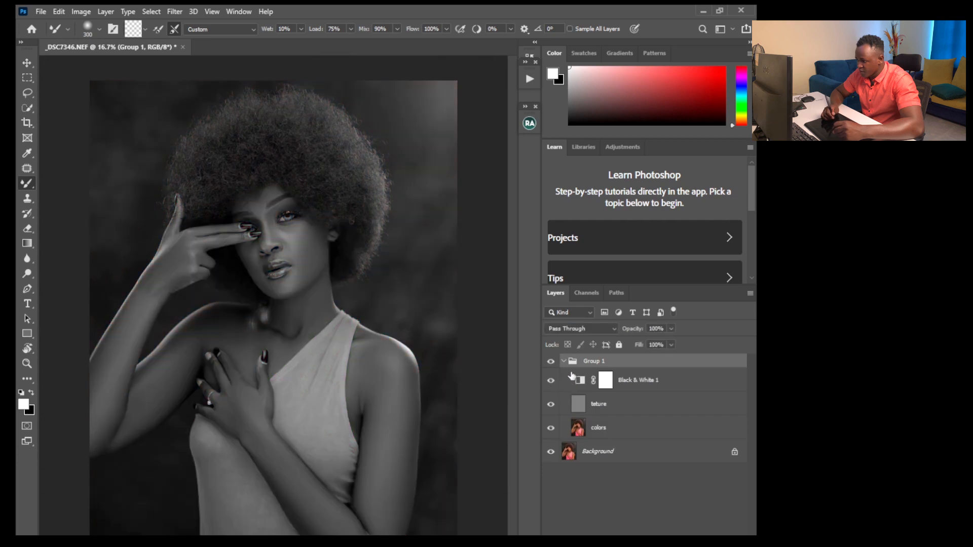
click(552, 366)
click(552, 366)
click(553, 365)
double_click(552, 372)
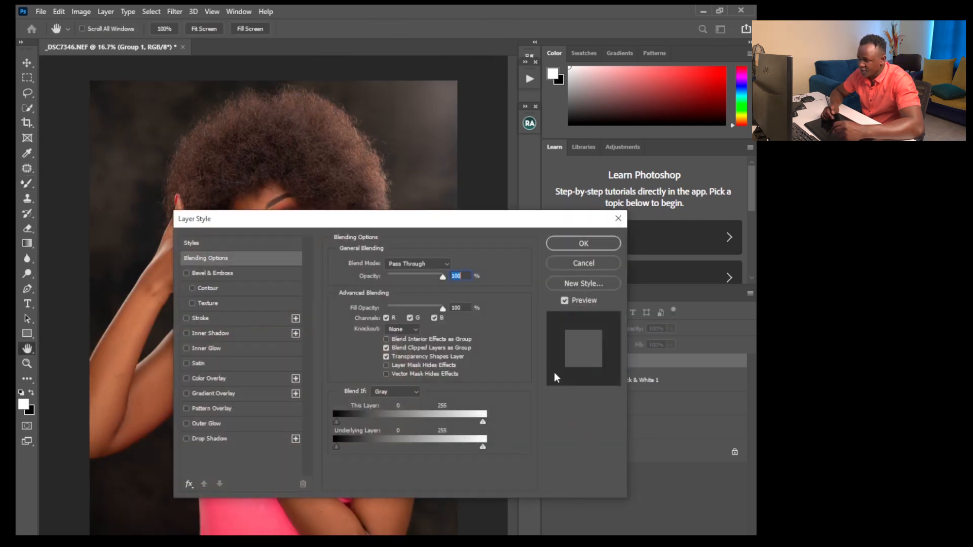
click(618, 218)
click(555, 361)
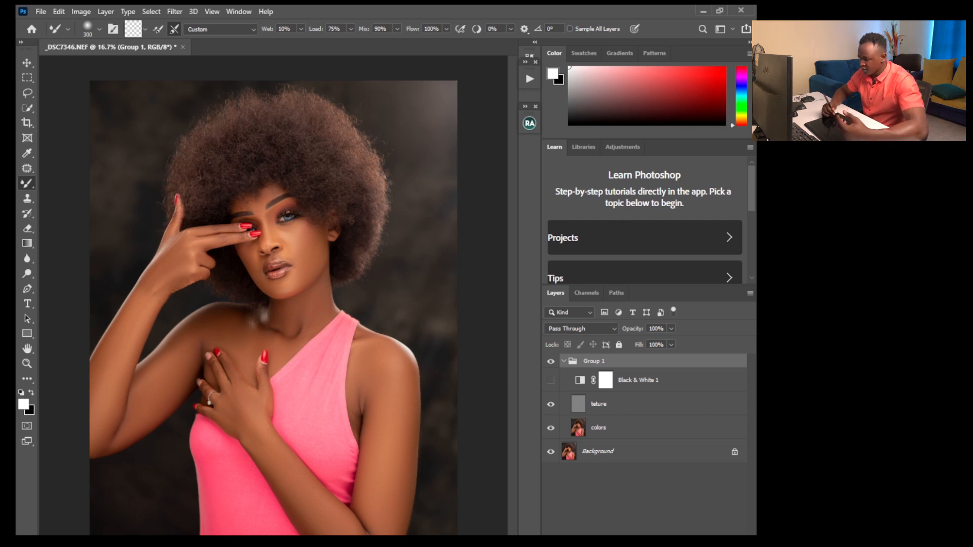
Add a Curves adjustment layer and brighten the image by raising the curve from the shadowed shoulder tone with on-image adjustment
click(657, 543)
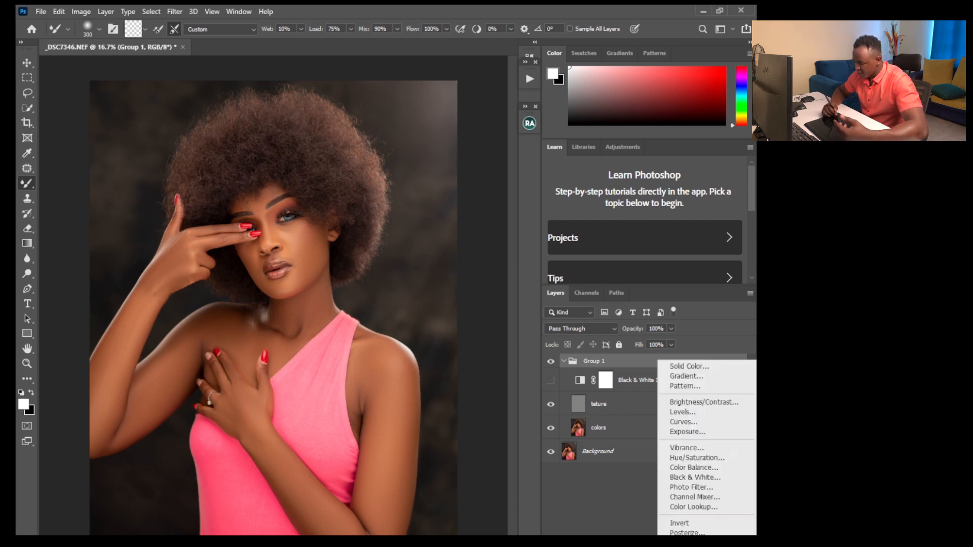
click(679, 423)
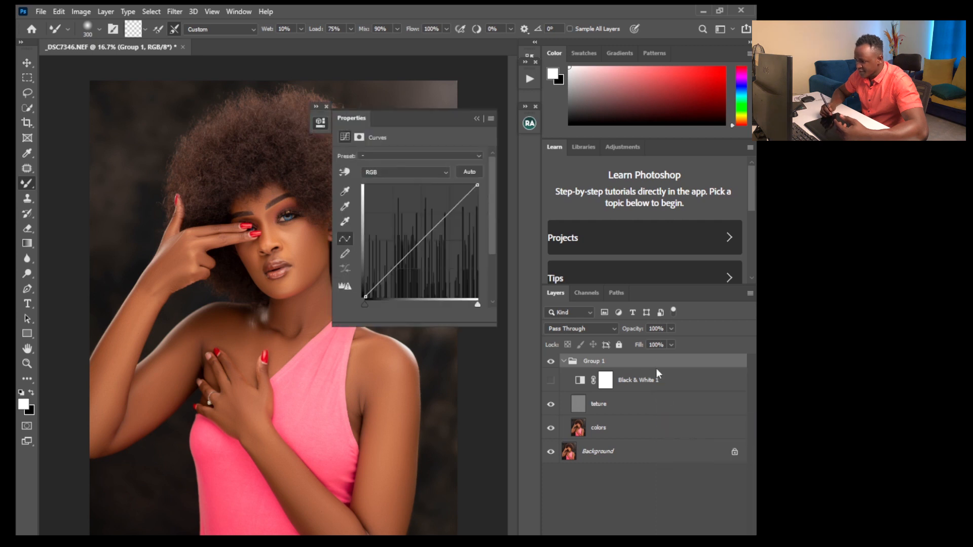
click(345, 173)
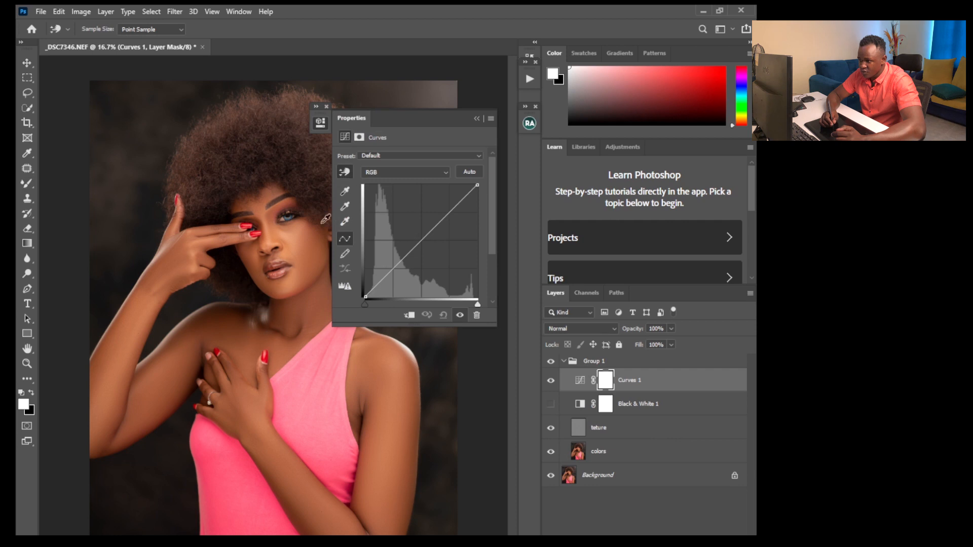
drag(230, 324, 228, 315)
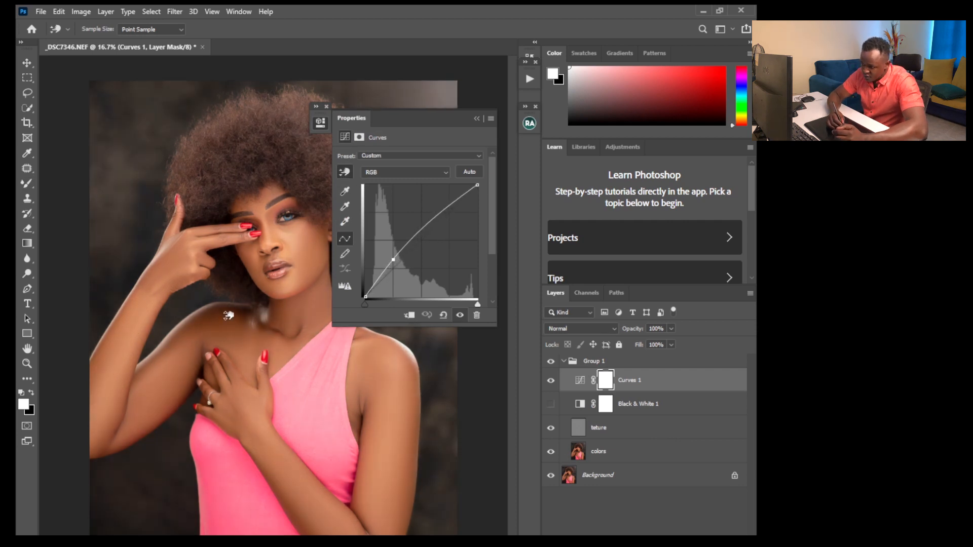
click(477, 120)
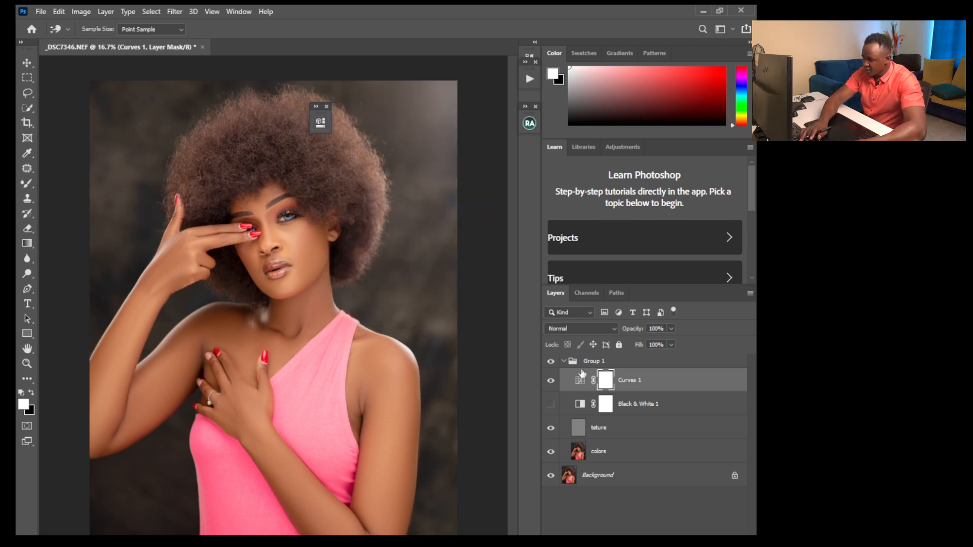
Invert the Curves layer mask to black and set up the Brush tool with 34% flow
key(ctrl+i)
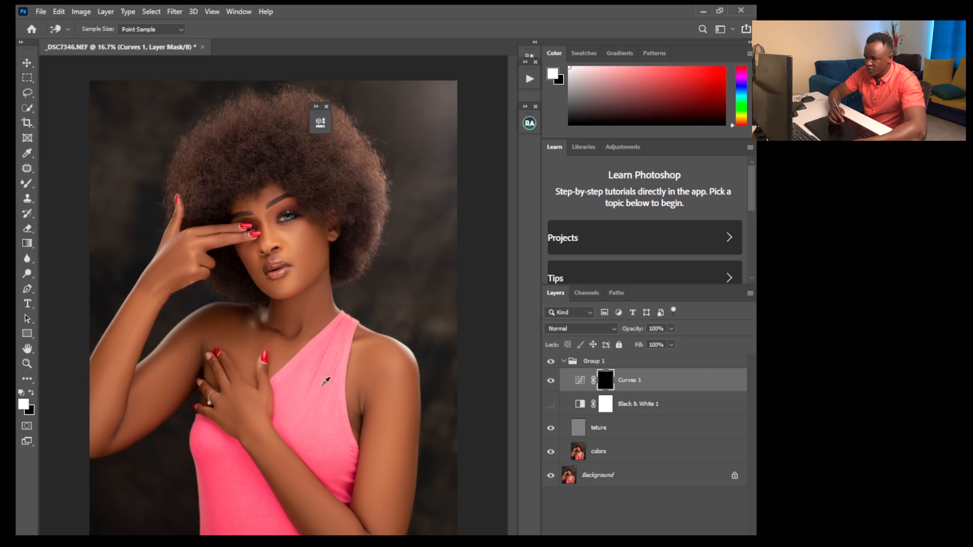
right_click(27, 184)
click(63, 185)
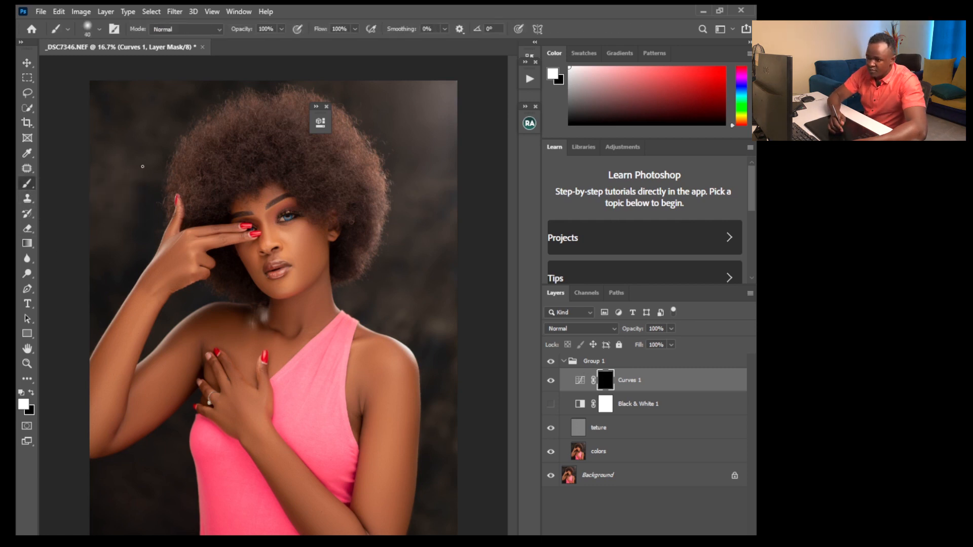
click(100, 29)
click(19, 139)
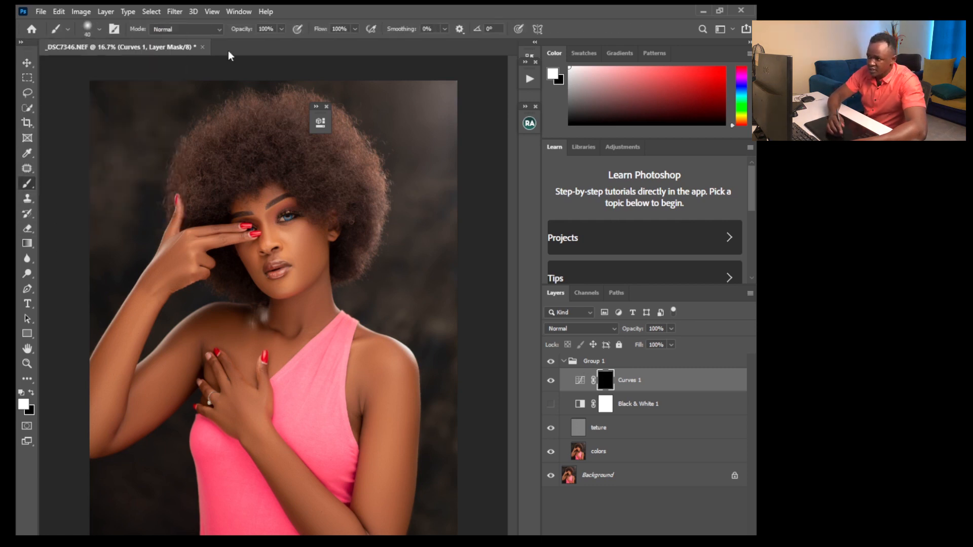
click(319, 43)
Paint white on the Curves mask over the shadowed chest, shoulder and raised upper arm with a 900 px brush
key(bracketright)
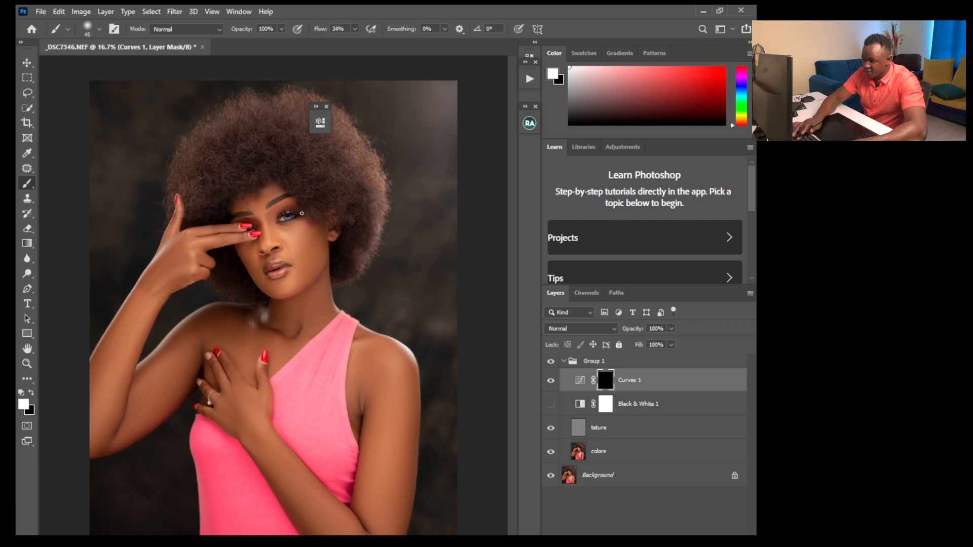
key(bracketright)
key(bracketright)
key(bracketright)
key(bracketright)
key(bracketright)
key(bracketright)
key(bracketright)
key(bracketright)
key(bracketright)
key(bracketright)
key(bracketright)
key(bracketright)
key(bracketright)
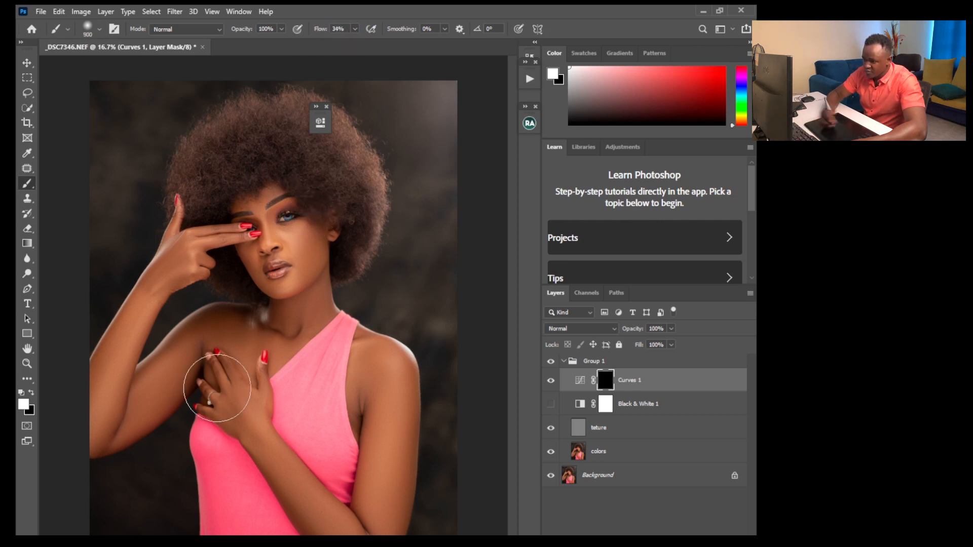
mouse_move(193, 366)
mouse_down()
mouse_move(164, 402)
mouse_move(179, 359)
mouse_move(211, 329)
mouse_move(295, 324)
mouse_up()
drag(143, 431, 105, 498)
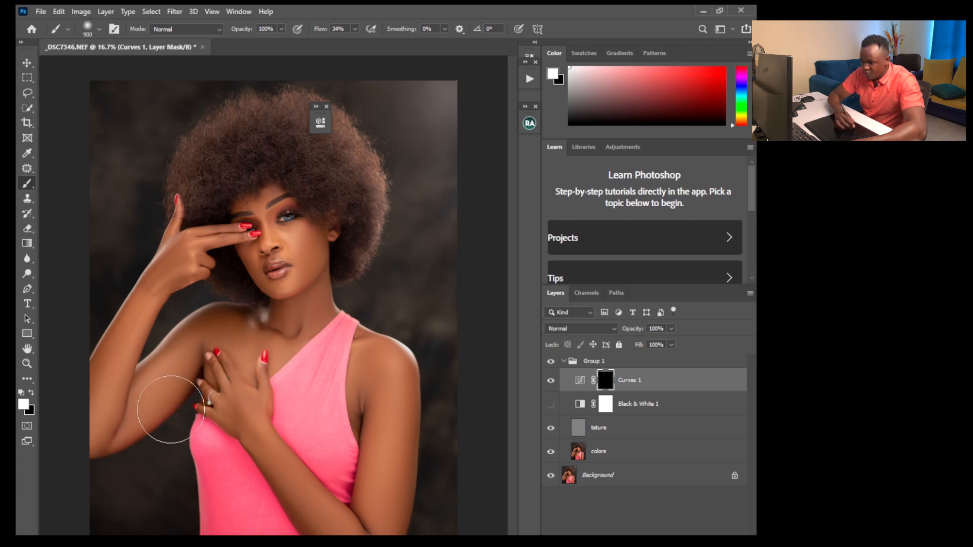
Paint white on the Curves 1 mask over the shadowed chest and upper arm, and reduce the brush to 500 px
mouse_move(229, 321)
mouse_down()
mouse_move(247, 340)
mouse_move(315, 329)
mouse_move(340, 297)
mouse_move(238, 393)
mouse_move(222, 371)
mouse_move(229, 406)
mouse_up()
key(bracketleft)
key(bracketleft)
key(bracketleft)
key(bracketleft)
key(x)
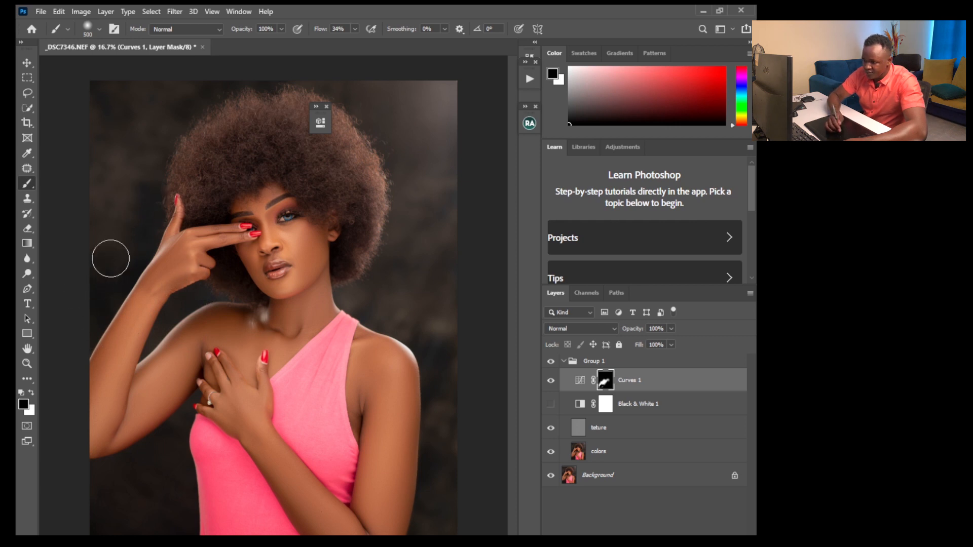
key(x)
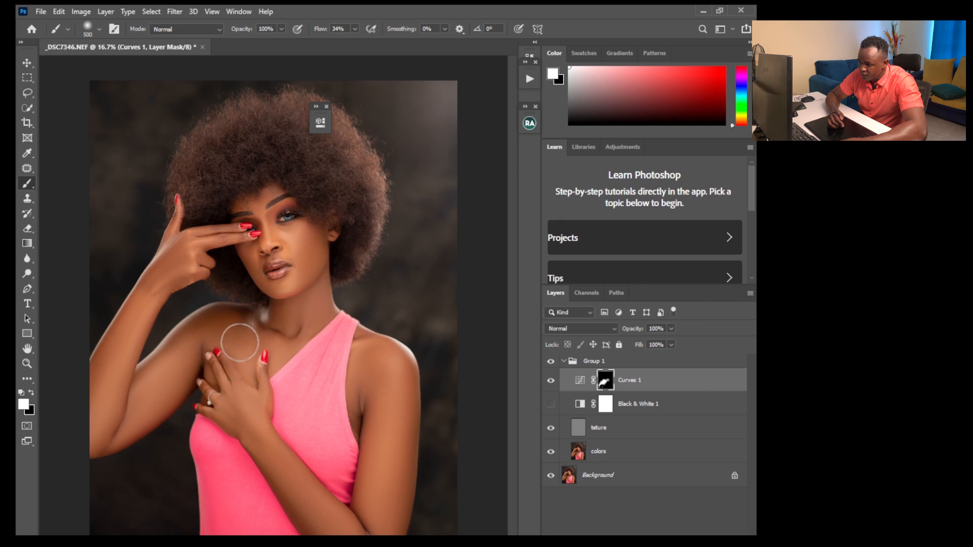
Compare the portrait with the Curves 1 layer hidden and shown
click(552, 381)
click(551, 381)
click(552, 381)
click(552, 381)
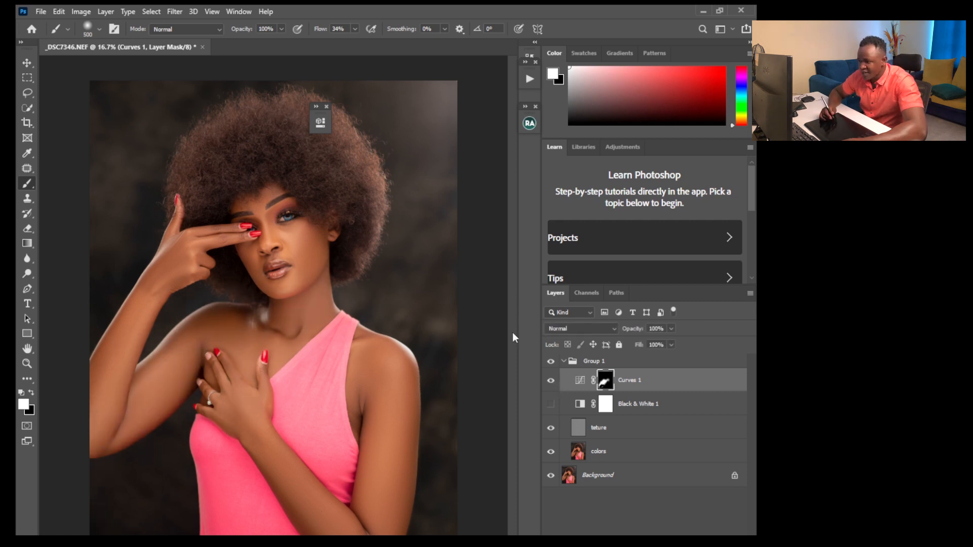
key(x)
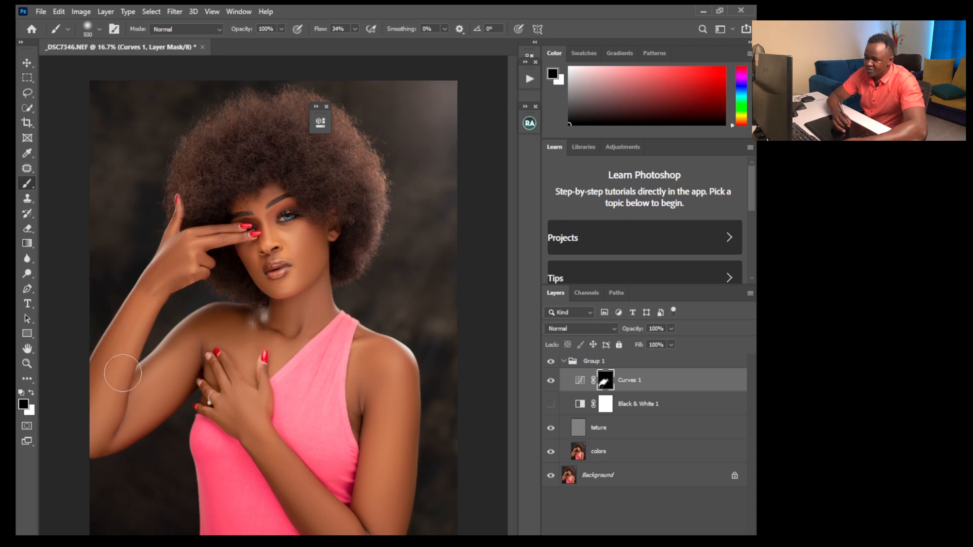
Collapse Group 1 and compare the portrait with the whole group hidden and shown
click(564, 360)
key(x)
click(551, 361)
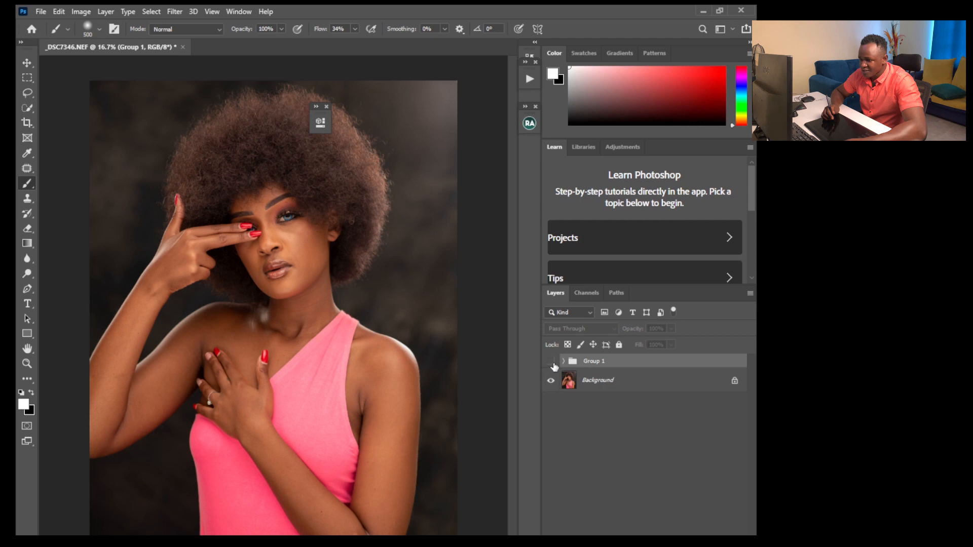
click(551, 361)
click(551, 361)
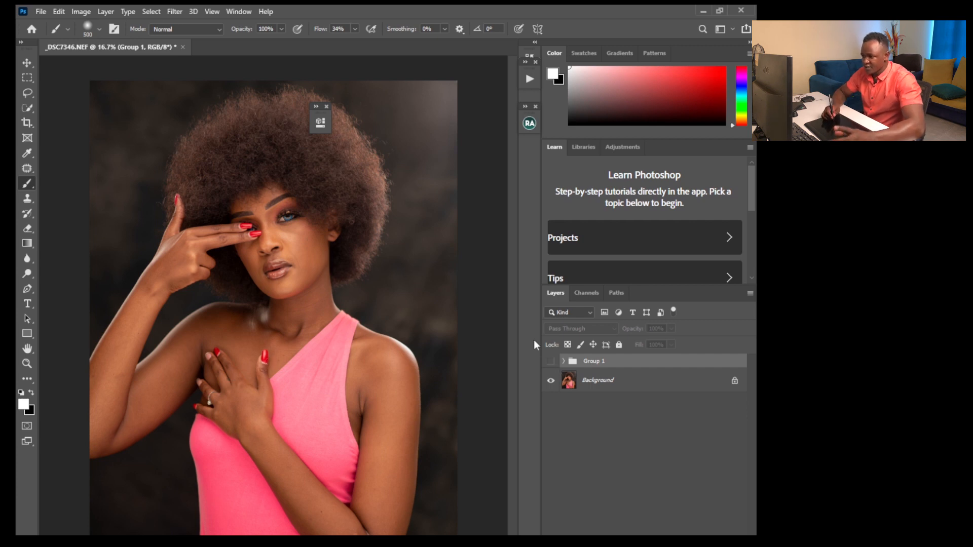
click(551, 361)
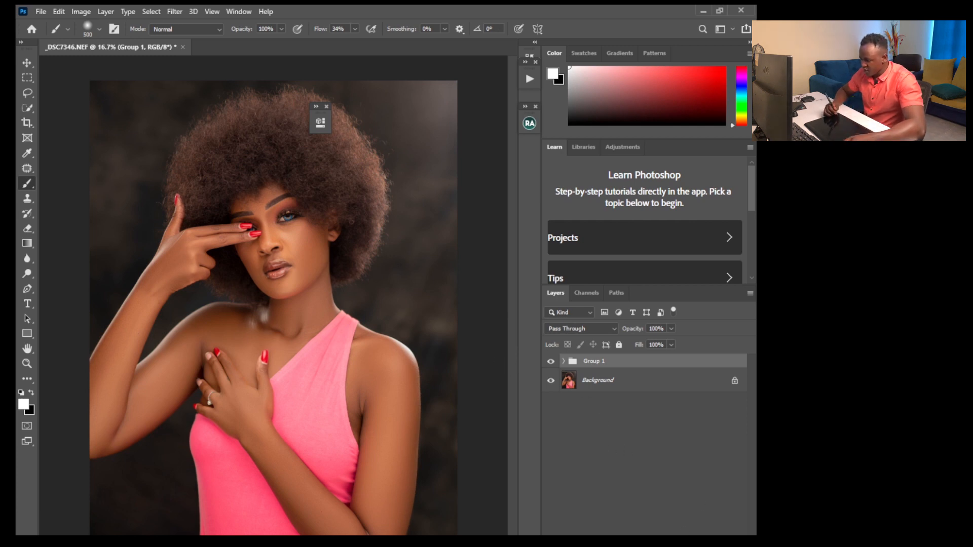
Add a Curves adjustment layer above Group 1 and brighten the midtones by raising the curve from the face with on-image adjustment
click(657, 542)
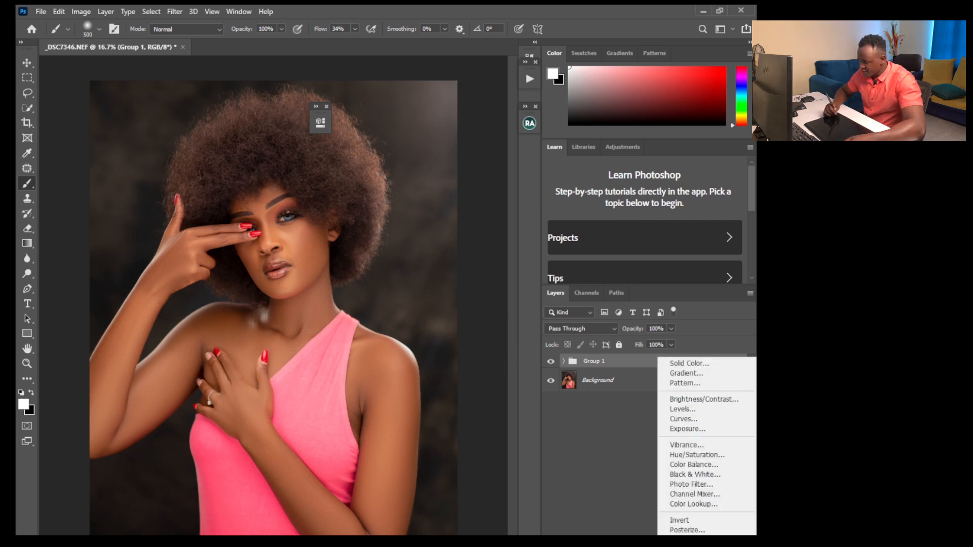
click(683, 419)
click(344, 172)
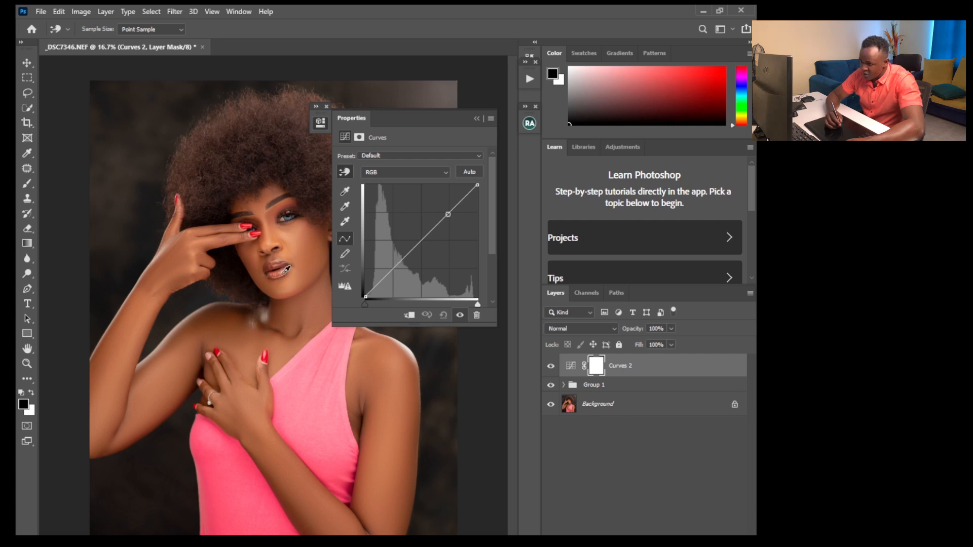
drag(279, 262, 271, 252)
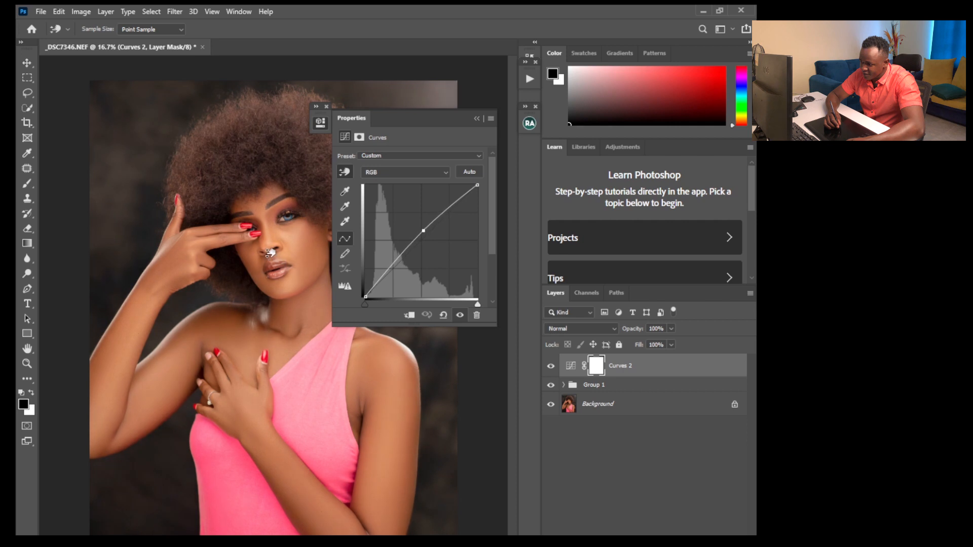
click(476, 120)
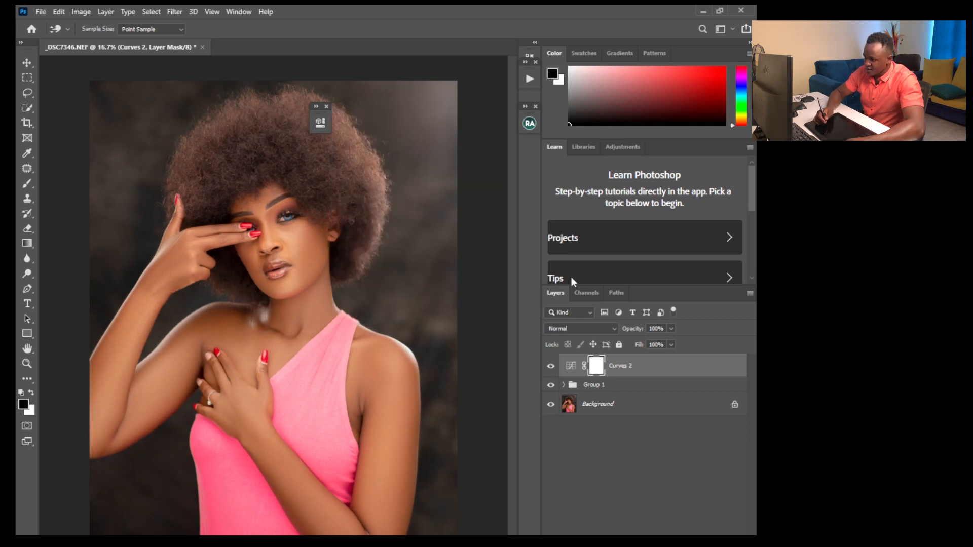
Invert the brightening Curves mask to black, switch to the Brush tool and rename the layer "dodge"
key(ctrl+i)
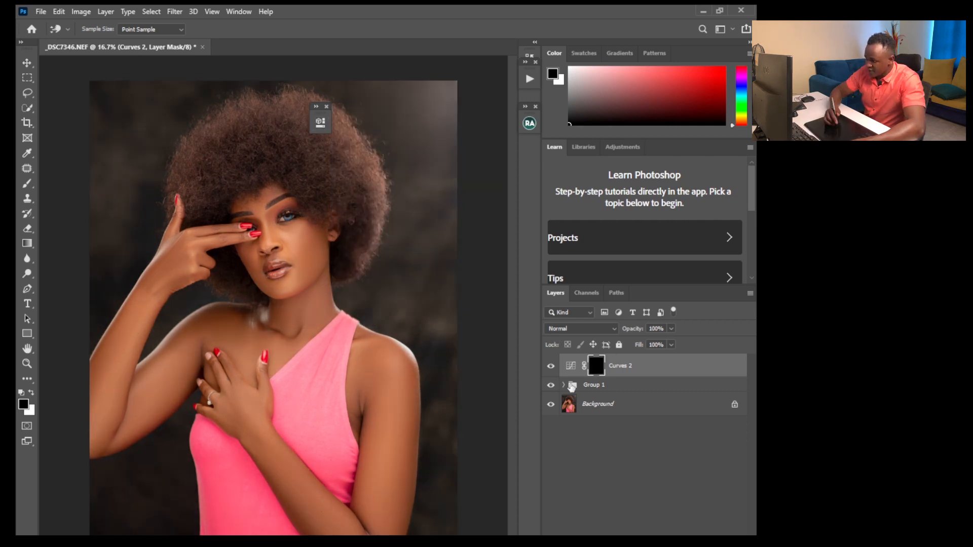
key(x)
key(b)
double_click(622, 366)
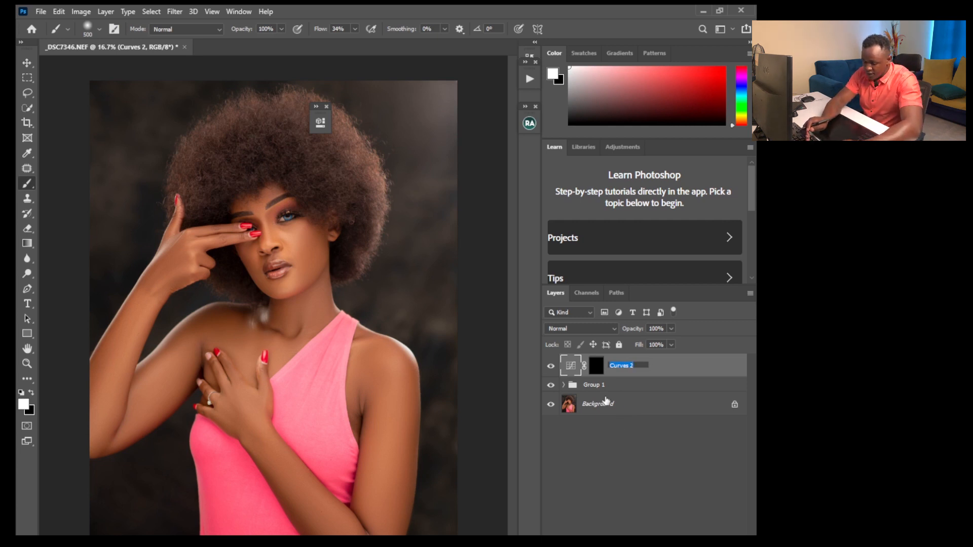
click(614, 381)
click(630, 368)
Add another Curves adjustment layer above dodge and slightly darken the image by lowering the curve from the cheek tone with on-image adjustment
click(657, 543)
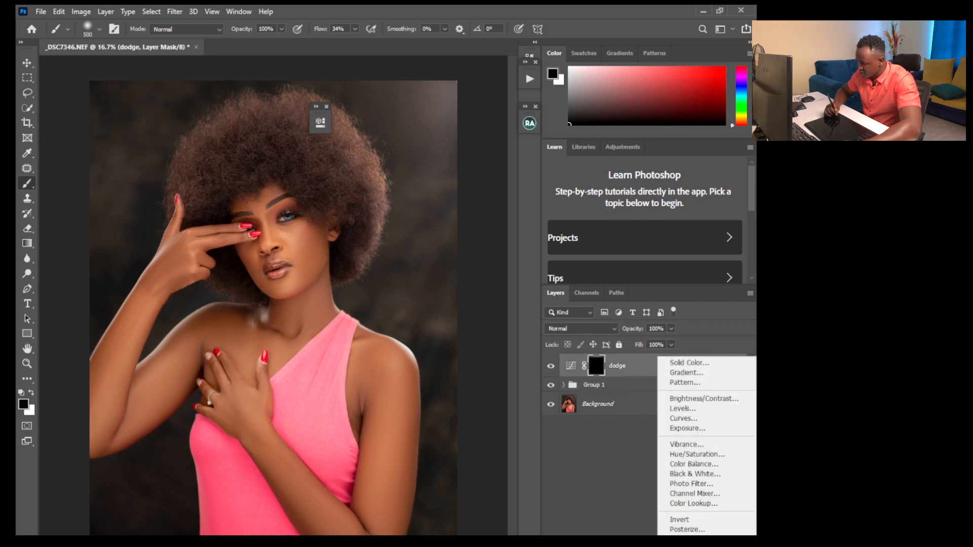
click(684, 418)
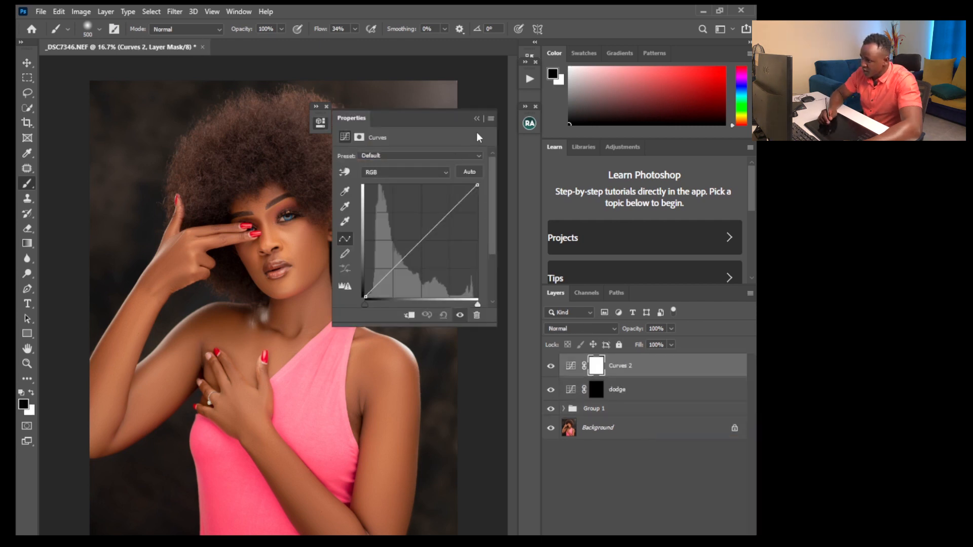
click(345, 173)
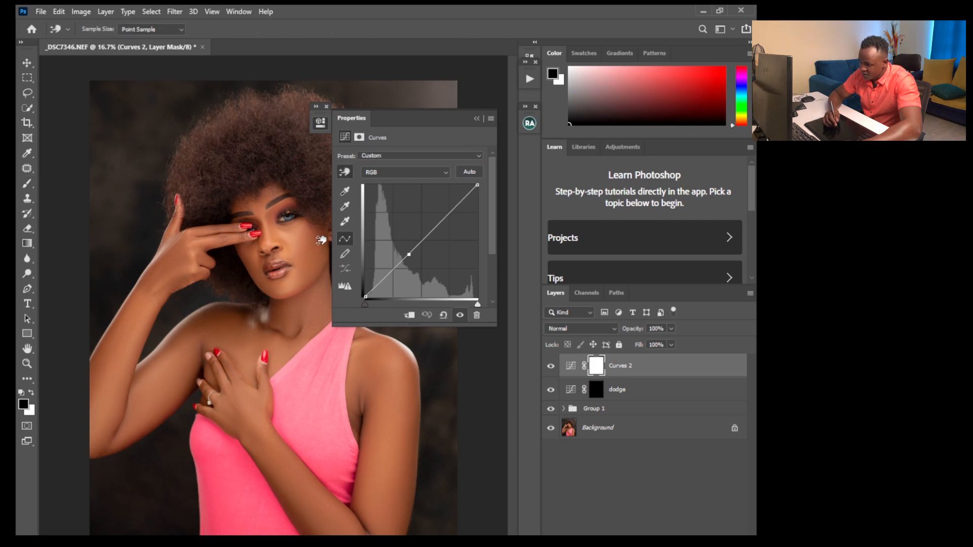
drag(321, 240, 326, 244)
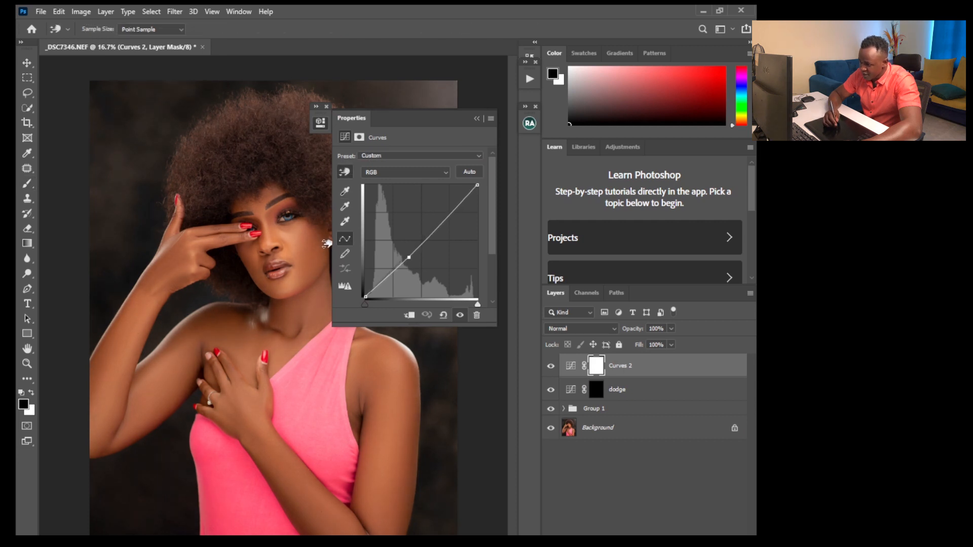
click(477, 119)
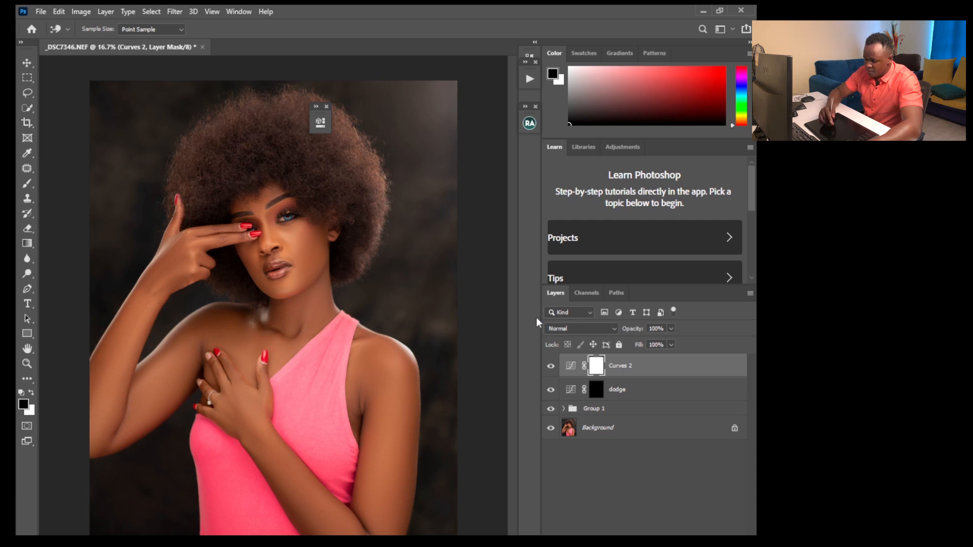
Invert the darkening Curves mask to black, switch to the Brush tool and rename the layer "burn"
key(ctrl+i)
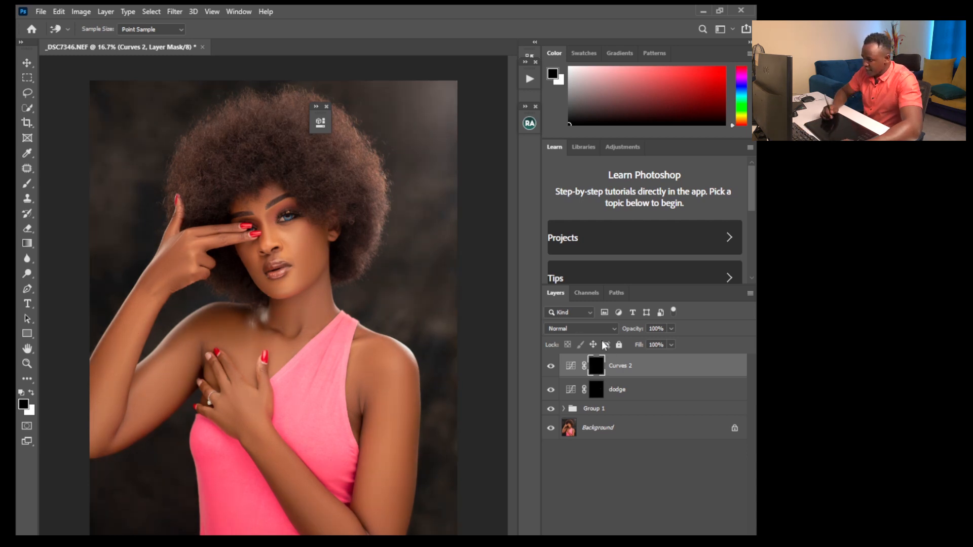
key(x)
key(b)
double_click(621, 366)
double_click(622, 366)
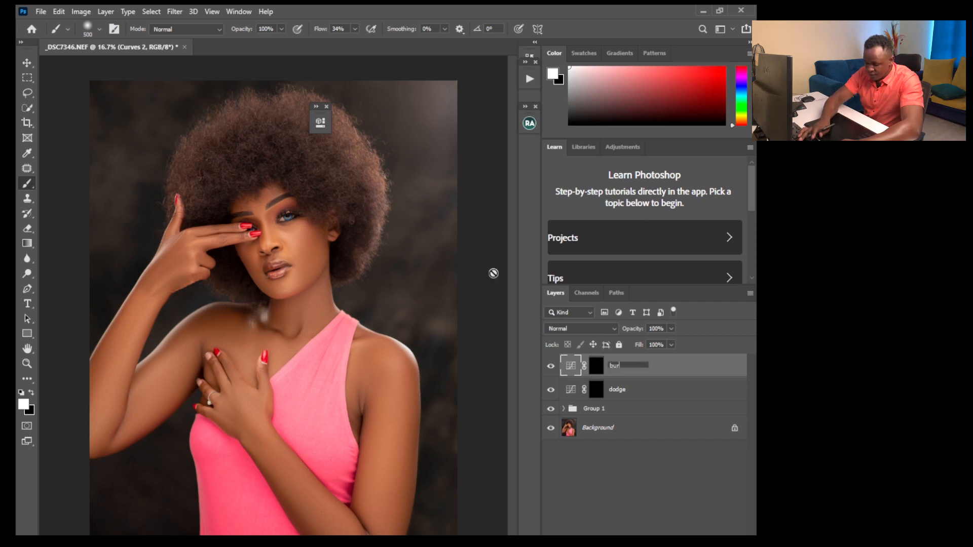
key(Return)
Expand Group 1, select the "teture" layer and activate the Clone Stamp tool
click(615, 408)
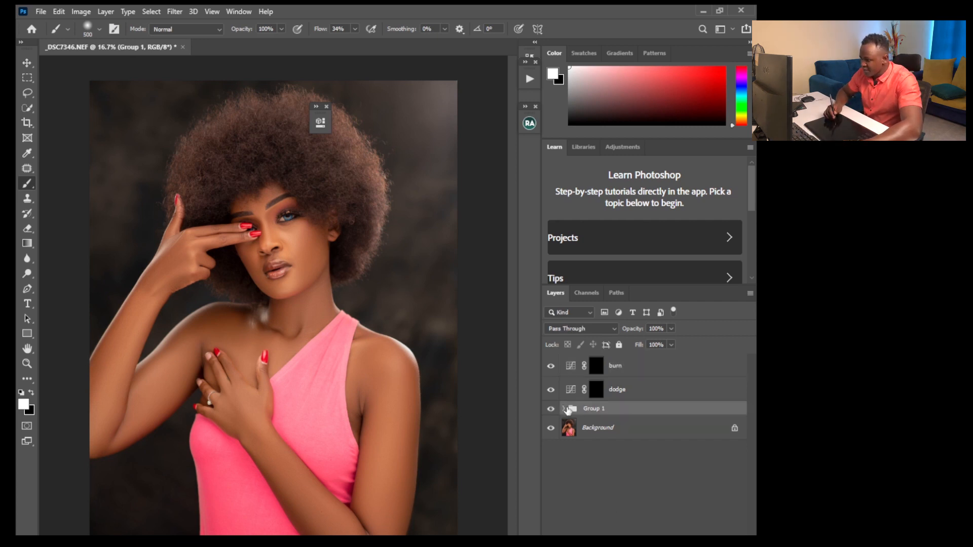
click(565, 409)
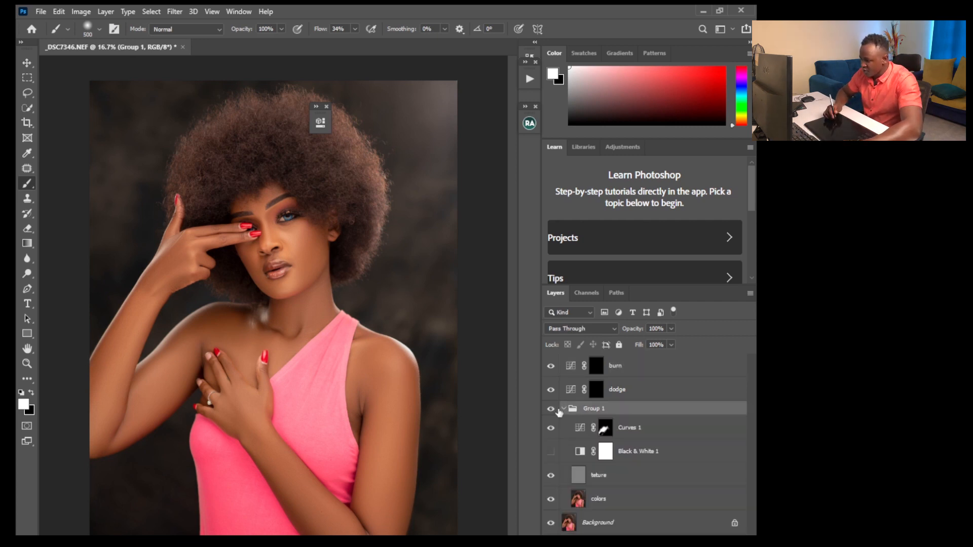
click(603, 483)
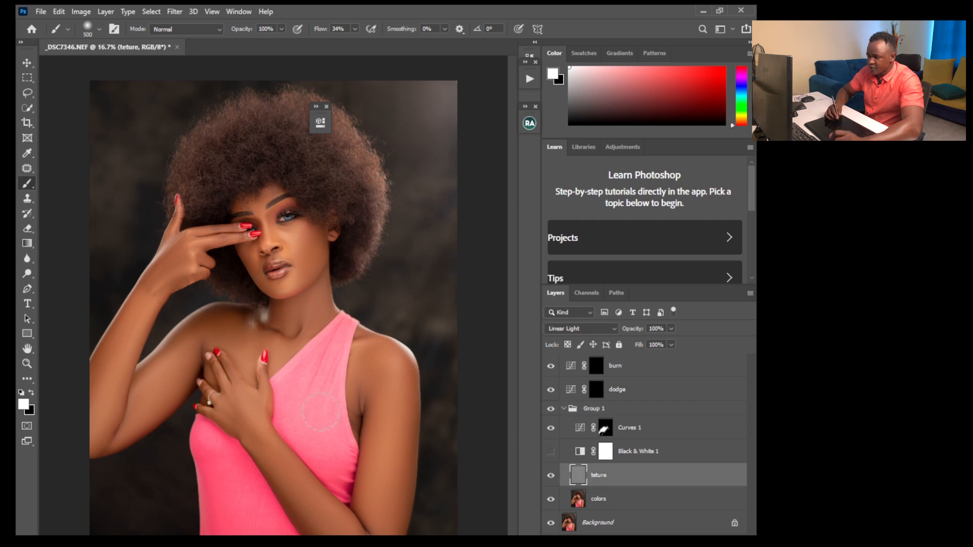
click(27, 200)
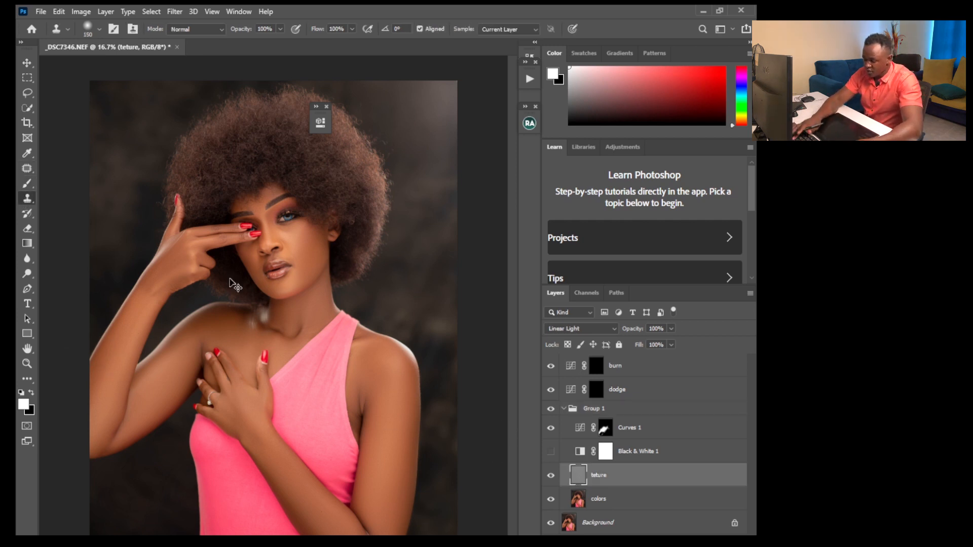
Clone clean skin texture over the small bumps on the chin below the lips with a 35 px Clone Stamp
scroll(230, 284, up, 7)
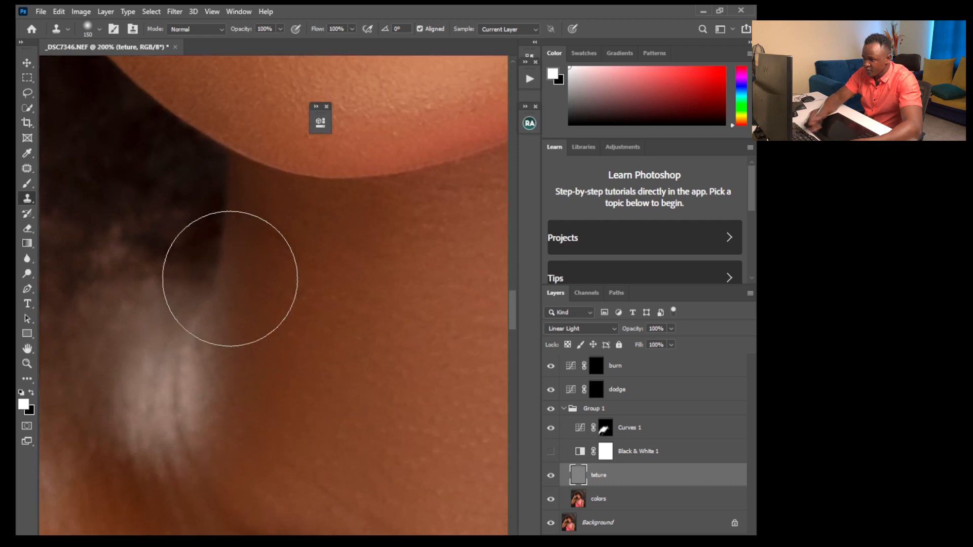
drag(513, 312, 509, 285)
key(bracketleft)
key(bracketleft)
key(bracketleft)
key(bracketleft)
key(bracketleft)
key(bracketleft)
key(bracketleft)
key(bracketleft)
key(bracketleft)
key(bracketleft)
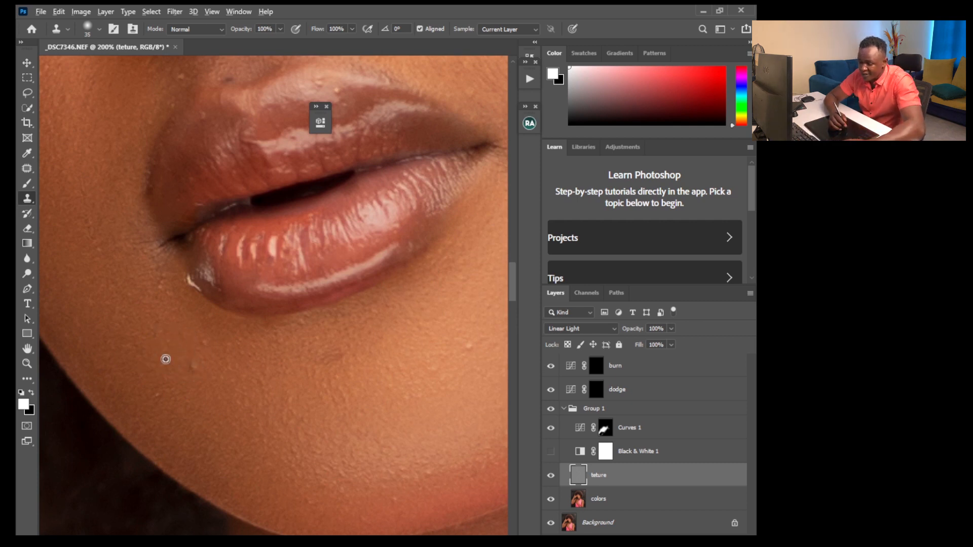
click(195, 362)
click(202, 347)
alt+click(169, 416)
click(152, 393)
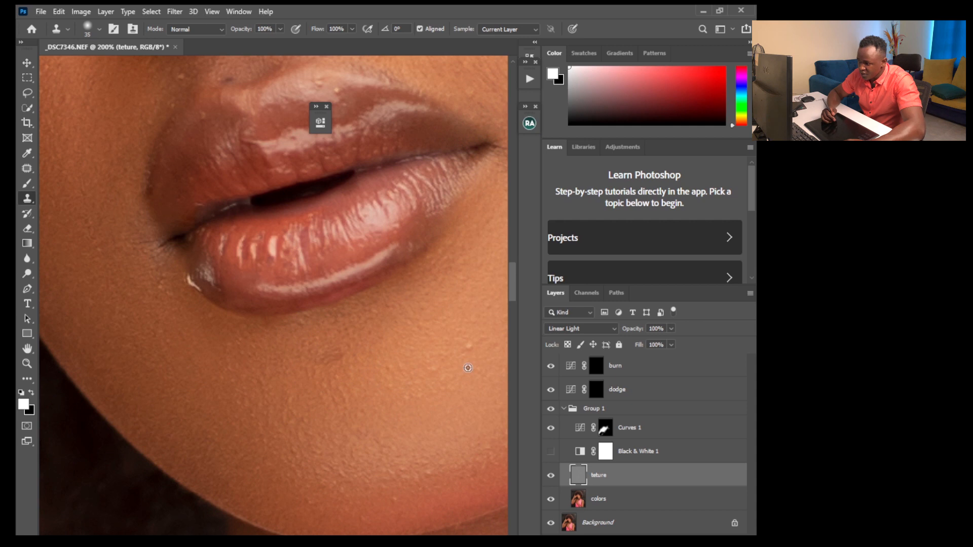
Clone clean skin texture over the blemishes beneath the nostril and above the upper lip
drag(512, 287, 511, 263)
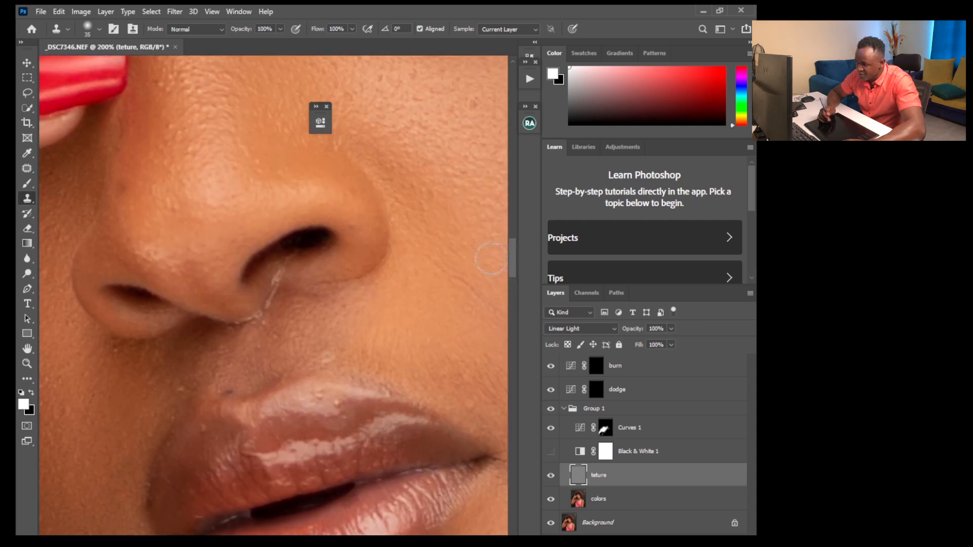
click(358, 350)
alt+click(303, 304)
click(280, 278)
click(287, 310)
click(290, 343)
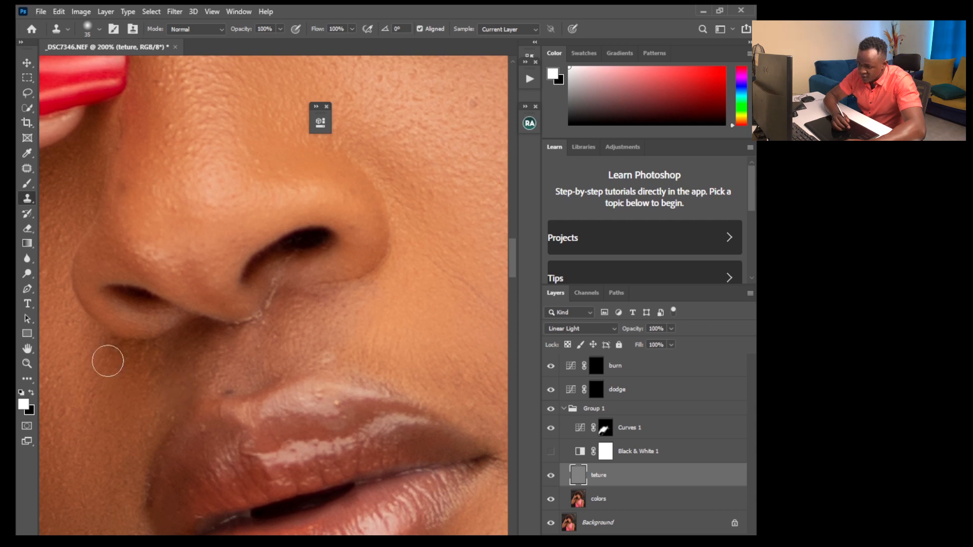
Clone clean skin texture over the bumps on the shadowed cheek below the fingers and beside the nose
drag(334, 540, 298, 540)
alt+click(257, 397)
click(304, 383)
click(297, 282)
drag(300, 258, 339, 243)
alt+click(333, 241)
drag(311, 206, 300, 208)
alt+click(172, 250)
click(236, 339)
alt+click(238, 340)
drag(252, 391, 264, 400)
alt+click(306, 369)
click(291, 360)
click(392, 376)
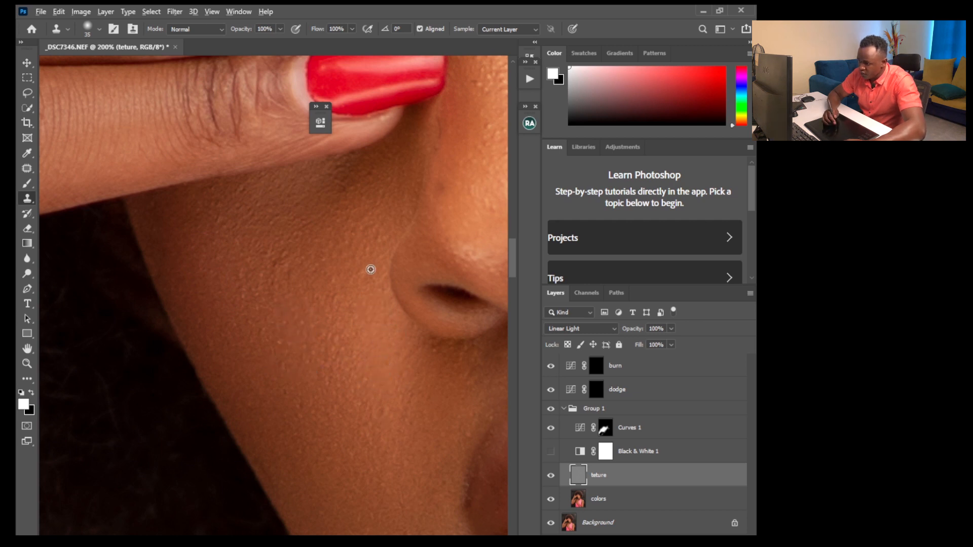
Clone smooth skin texture over the fine crease on the brighter cheek beside the nose with a 50 px brush
drag(304, 539, 350, 540)
drag(512, 272, 509, 263)
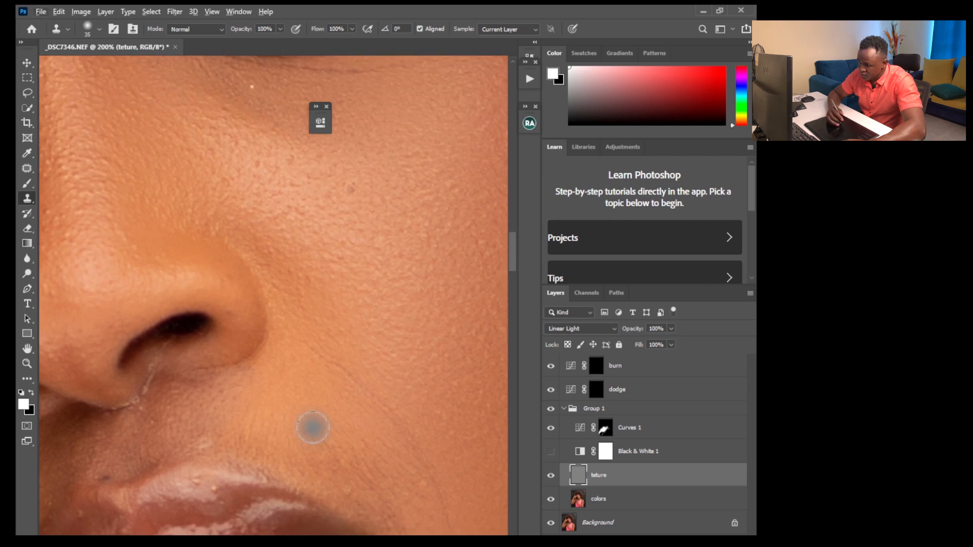
key(bracketright)
drag(332, 350, 338, 336)
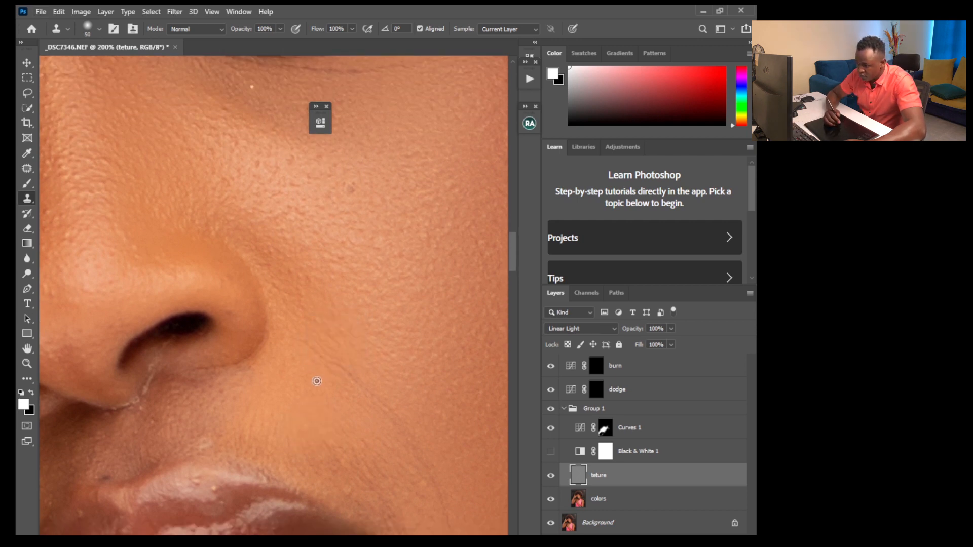
drag(354, 370, 316, 352)
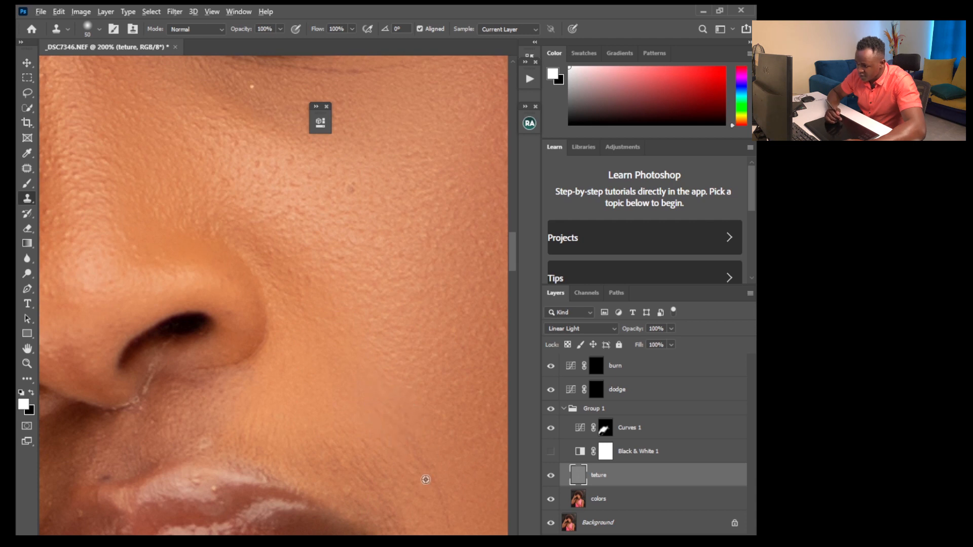
Clone clean skin texture over the remaining fine line on the lower cheek near the corner of the mouth
alt+click(454, 497)
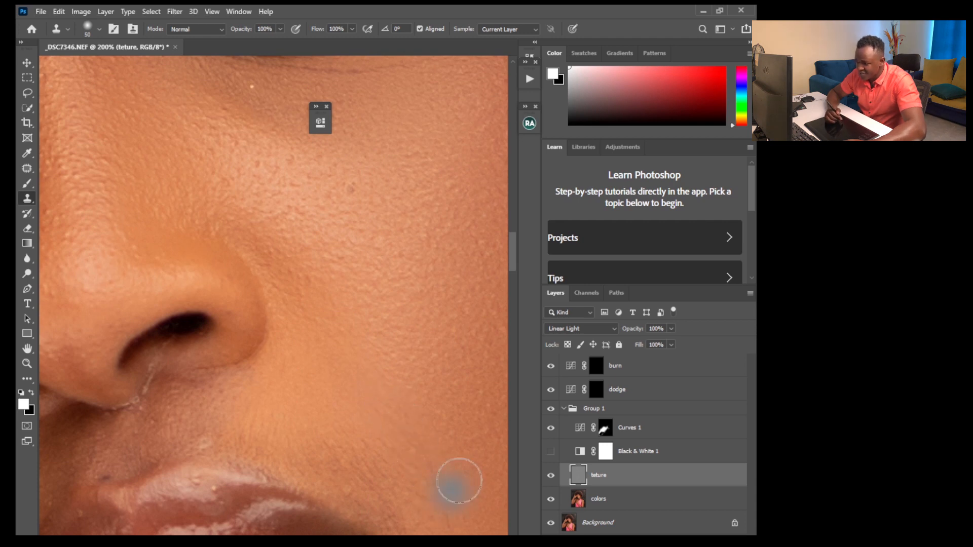
drag(513, 257, 513, 273)
alt+click(452, 353)
mouse_move(451, 321)
mouse_down()
mouse_move(452, 298)
mouse_move(455, 341)
mouse_up()
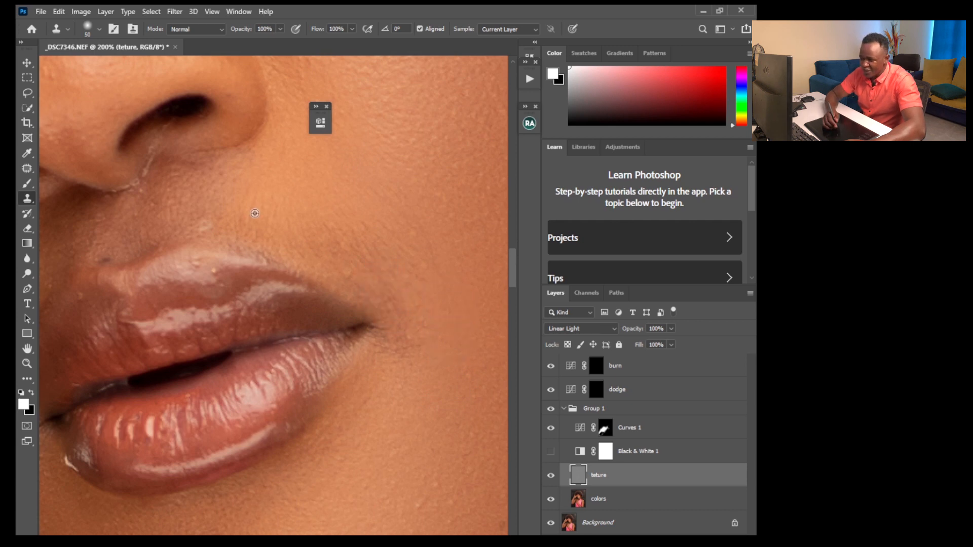
Clone clean skin texture along the upper lip's edge and over the cheek and lower face beside the mouth, reducing the brush to 40 px
alt+click(219, 288)
mouse_move(215, 284)
mouse_down()
mouse_move(201, 282)
mouse_move(200, 258)
mouse_up()
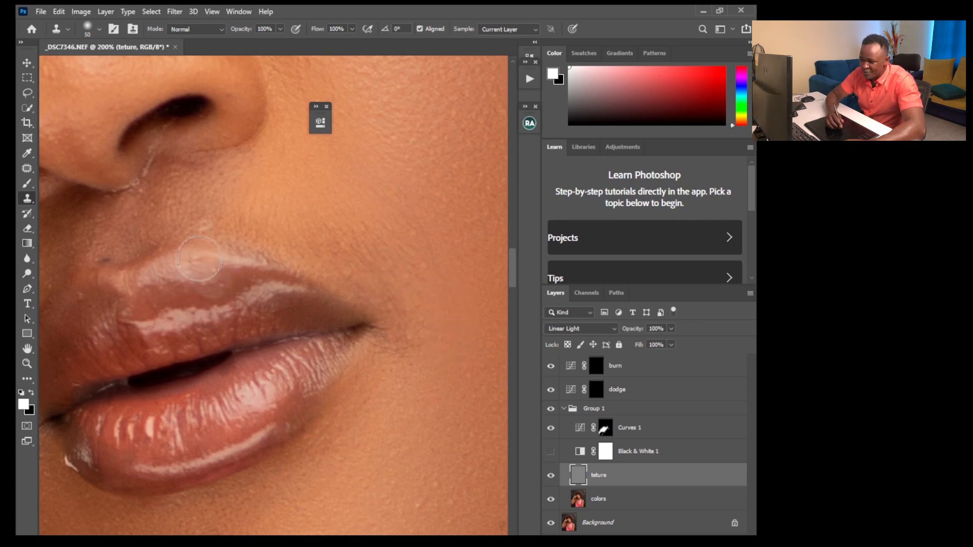
key(bracketleft)
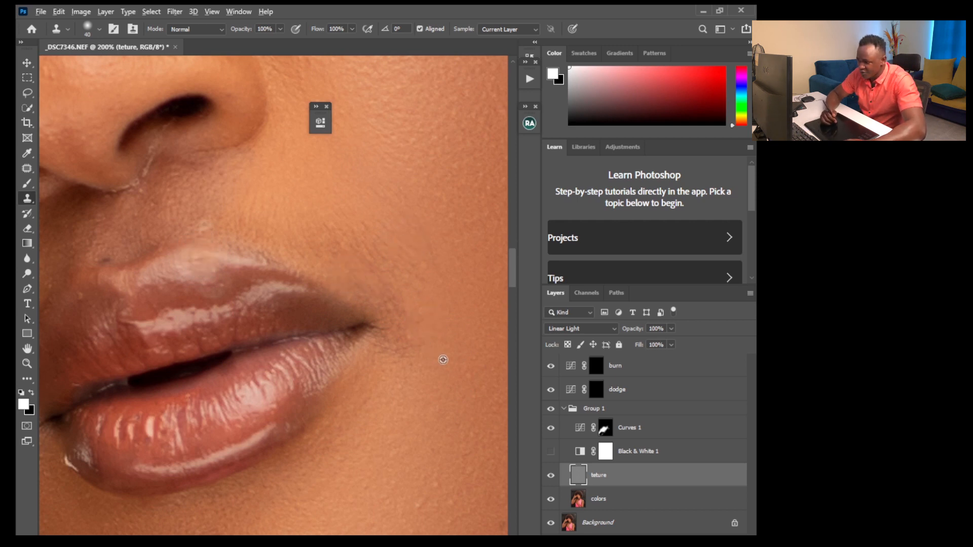
drag(470, 372, 446, 425)
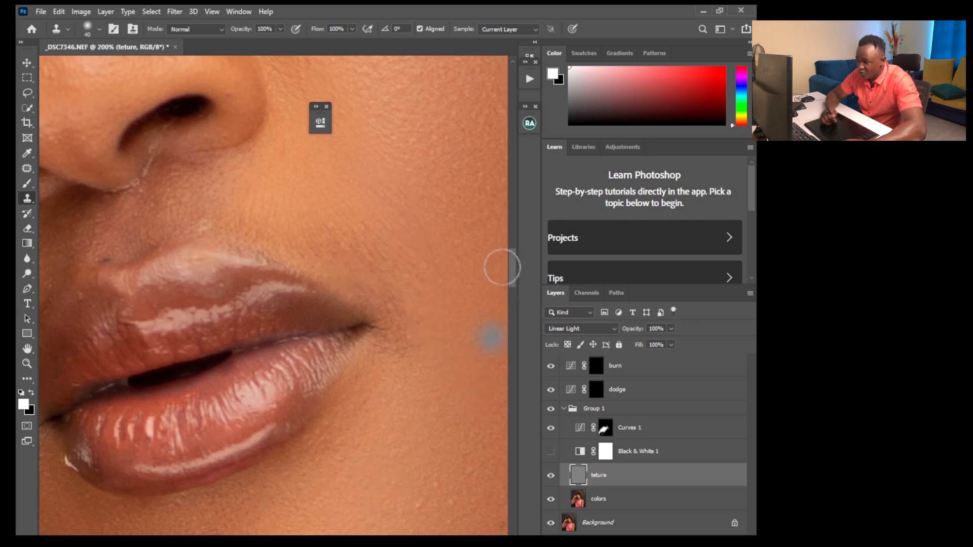
scroll(509, 286, down, 3)
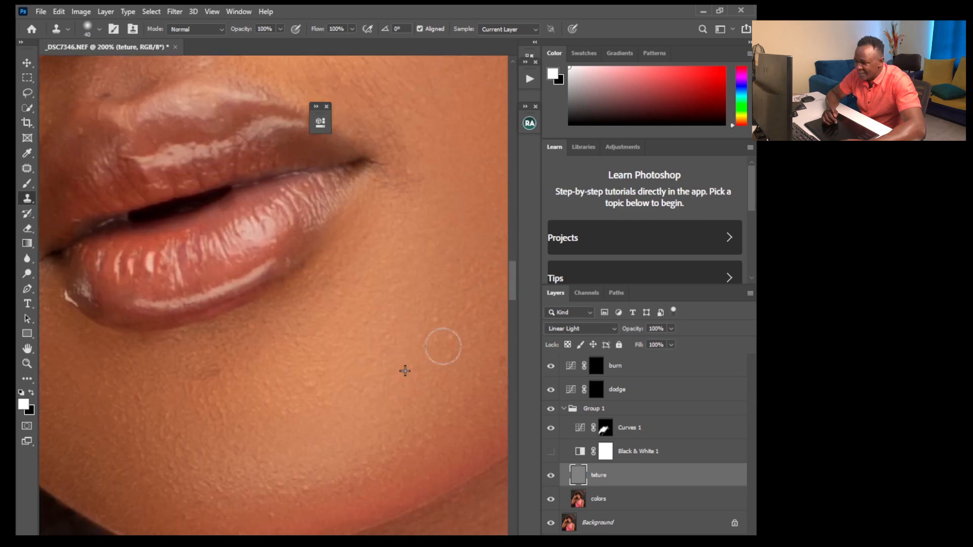
click(390, 335)
click(381, 324)
Clone clean skin texture over the small bumps and spots on the cheek below the uncovered eye
drag(511, 290, 511, 245)
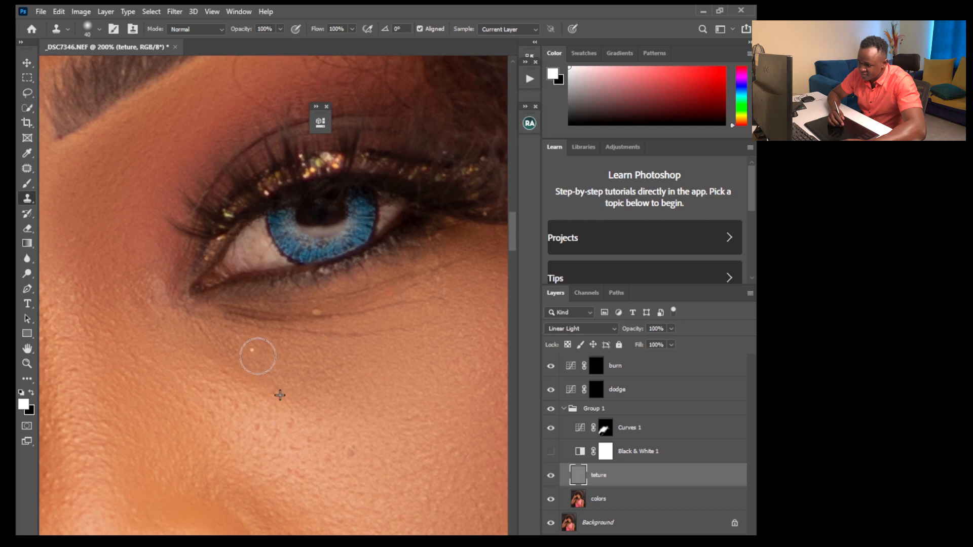
click(300, 427)
alt+click(441, 345)
click(442, 295)
alt+click(240, 363)
click(361, 336)
Clone smooth skin texture over the fine lines directly beneath the uncovered eye's lower lashes
alt+click(359, 354)
drag(362, 337, 267, 332)
alt+click(413, 332)
mouse_move(406, 301)
mouse_down()
mouse_move(349, 321)
mouse_move(303, 319)
mouse_up()
alt+click(372, 357)
drag(352, 338, 349, 340)
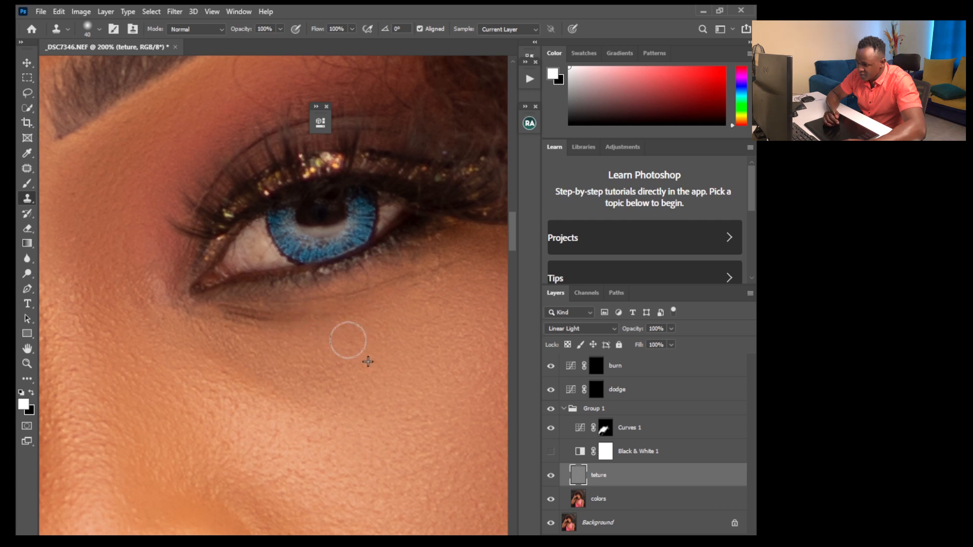
Examine the skin around the covered eye and fingers, and check the texture cleanup across the whole portrait
drag(152, 355, 433, 351)
drag(48, 506, 324, 506)
alt+click(253, 278)
key(ctrl+minus)
key(ctrl+minus)
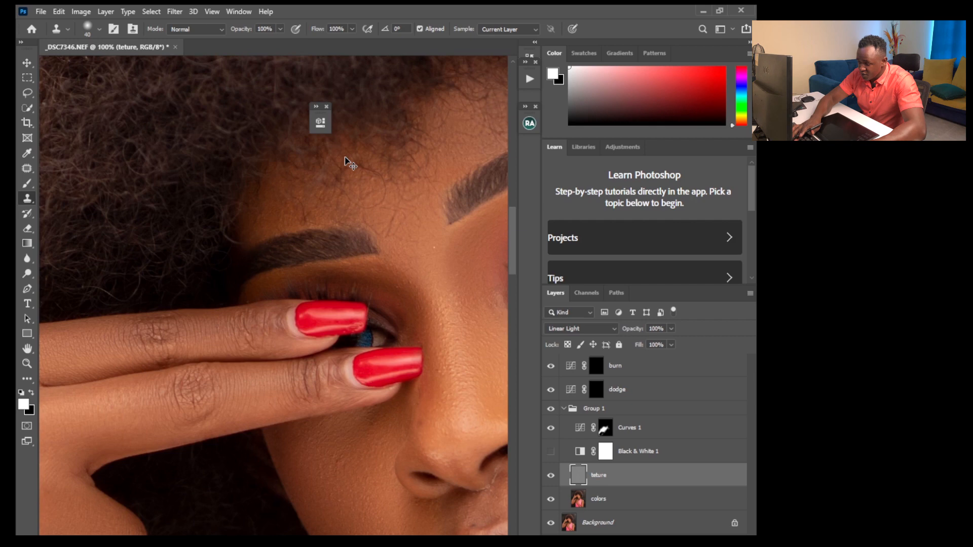
key(ctrl+minus)
key(ctrl+minus)
key(ctrl+minus)
key(ctrl+minus)
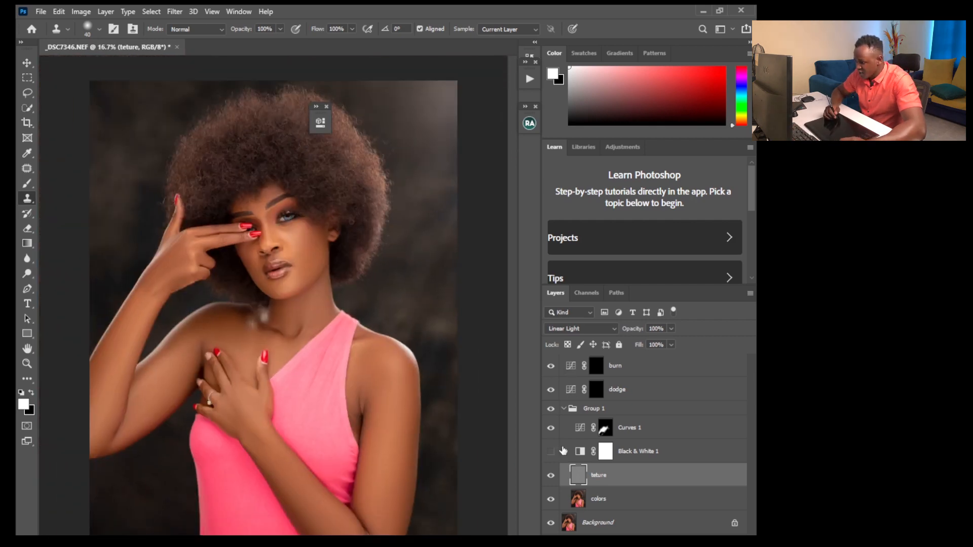
Group the burn and dodge Curves layers and name the group "dodge and burn"
click(618, 363)
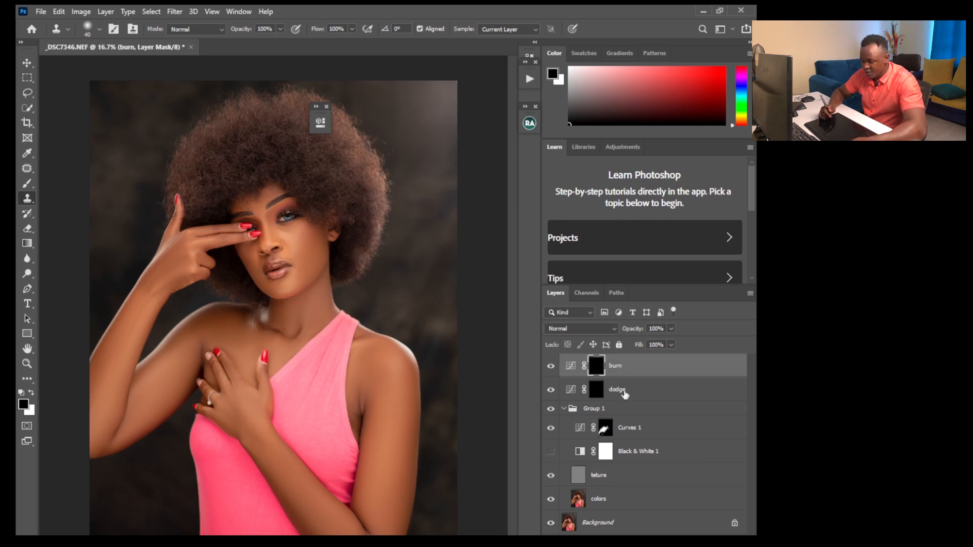
shift+click(634, 394)
key(ctrl+g)
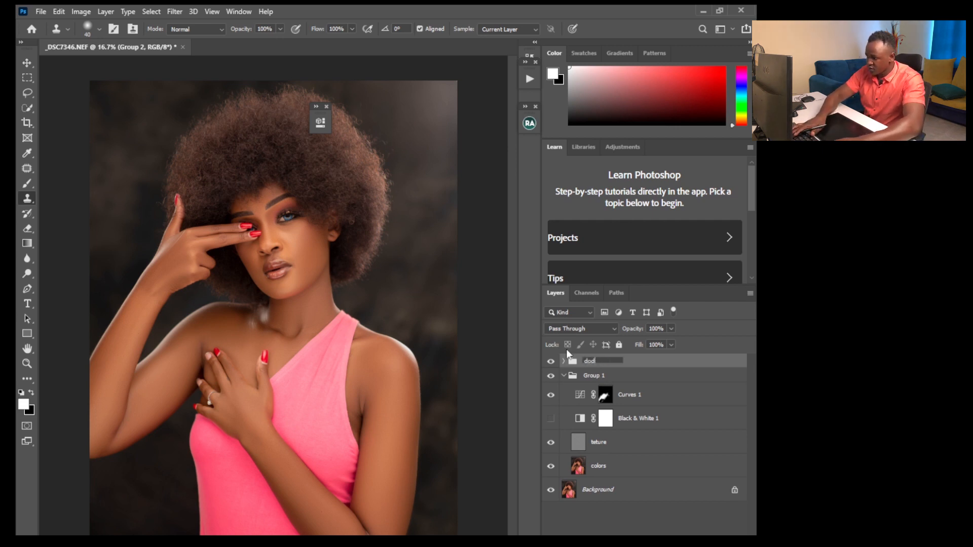
text(d burn)
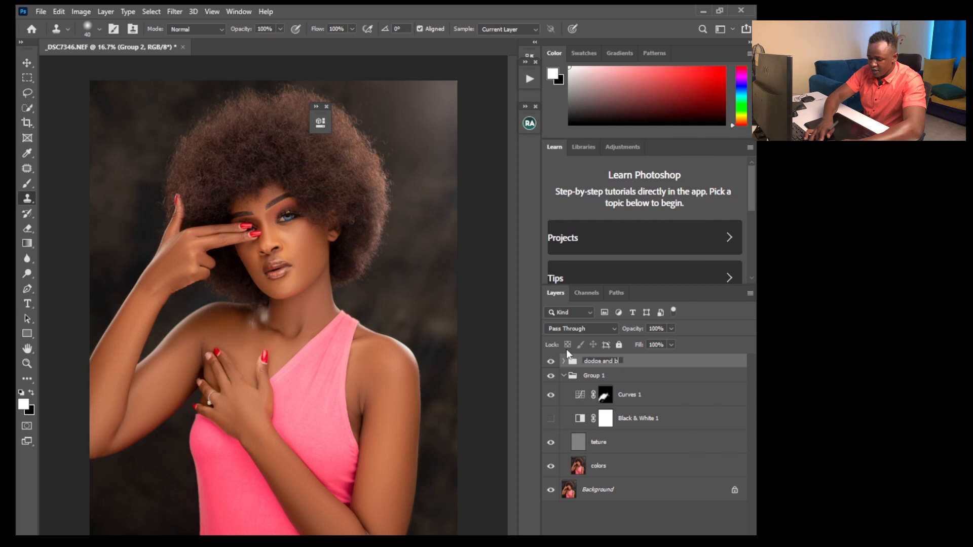
Rename Group 1 as "frequency separtion"
double_click(594, 375)
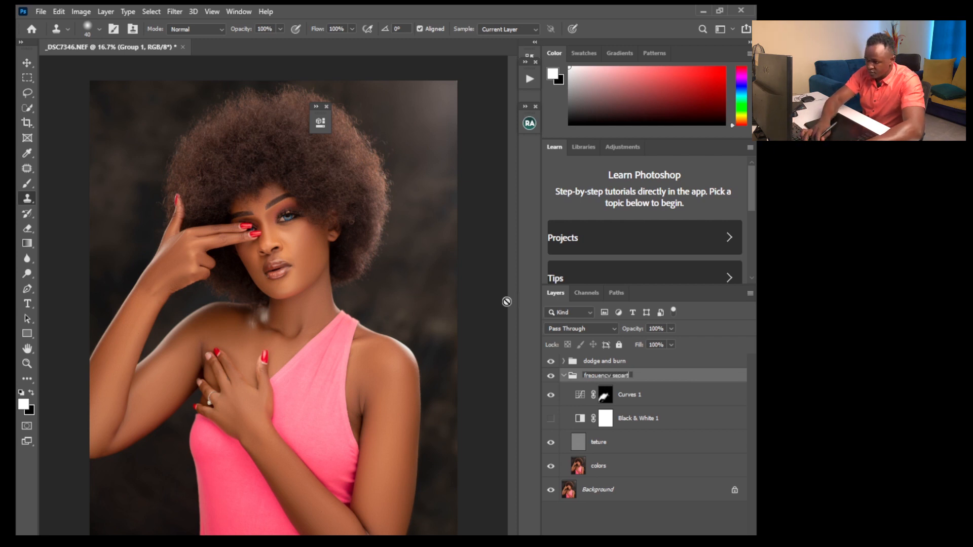
click(399, 422)
click(388, 229)
On the teture layer, clone clean skin texture over the creases above the armpit beside the dress with a 100 px brush
click(578, 464)
click(584, 436)
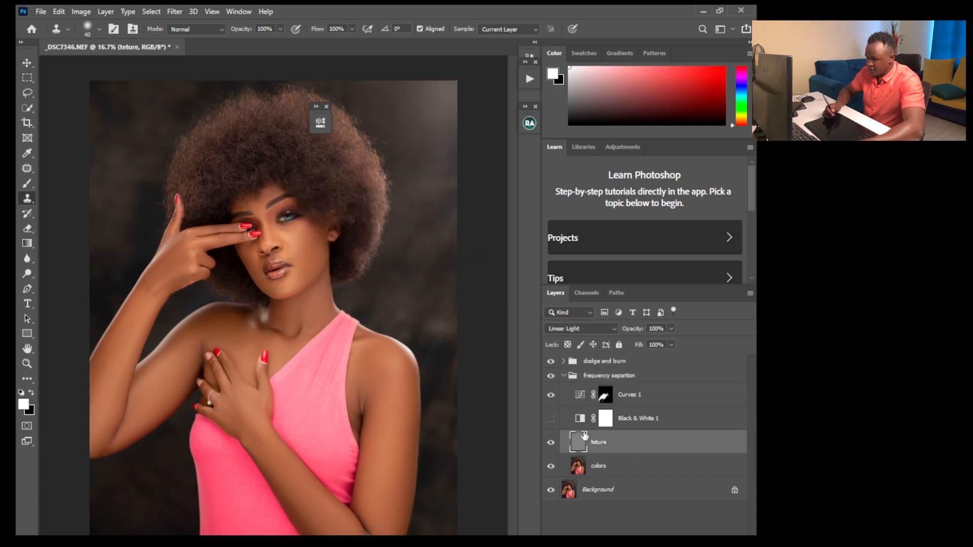
key(ctrl+plus)
key(ctrl+plus)
key(ctrl+plus)
key(ctrl+plus)
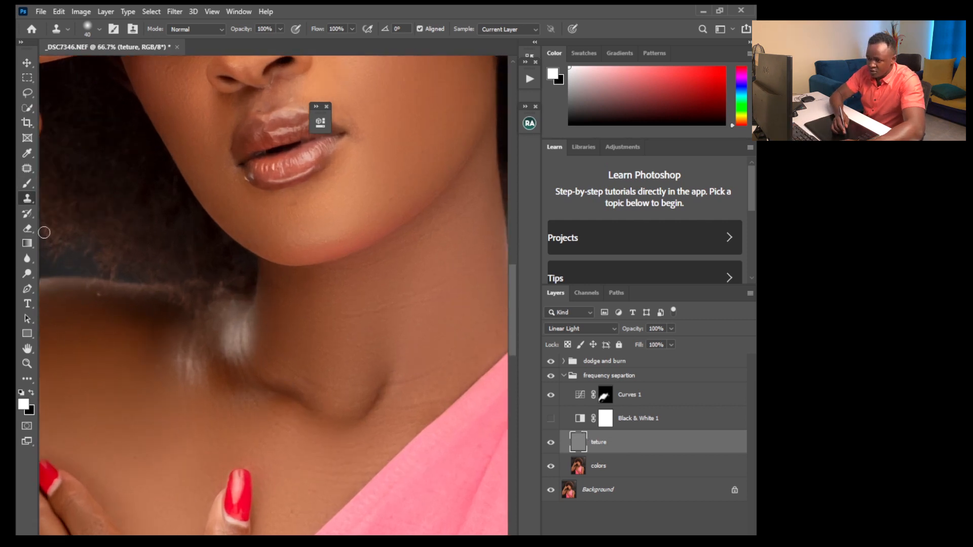
drag(277, 540, 391, 540)
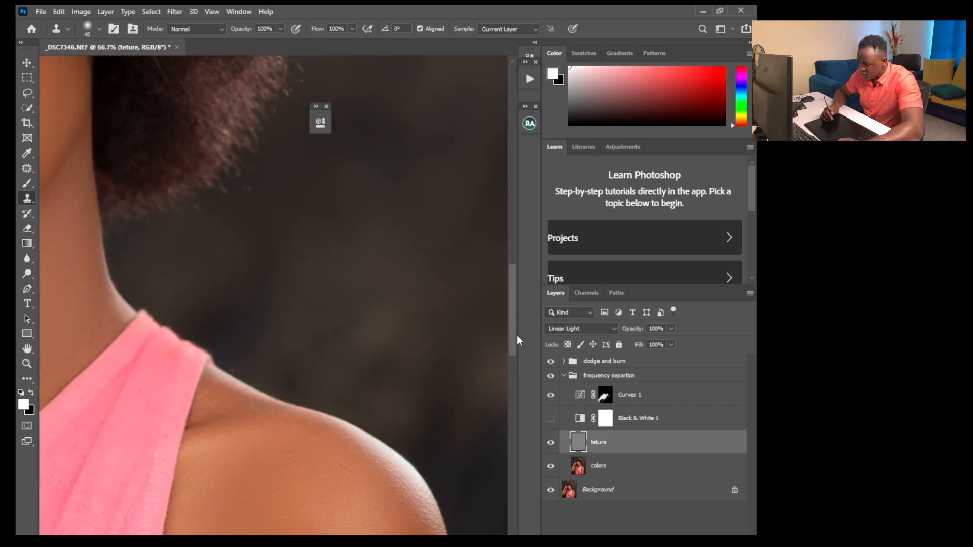
scroll(516, 385, down, 10)
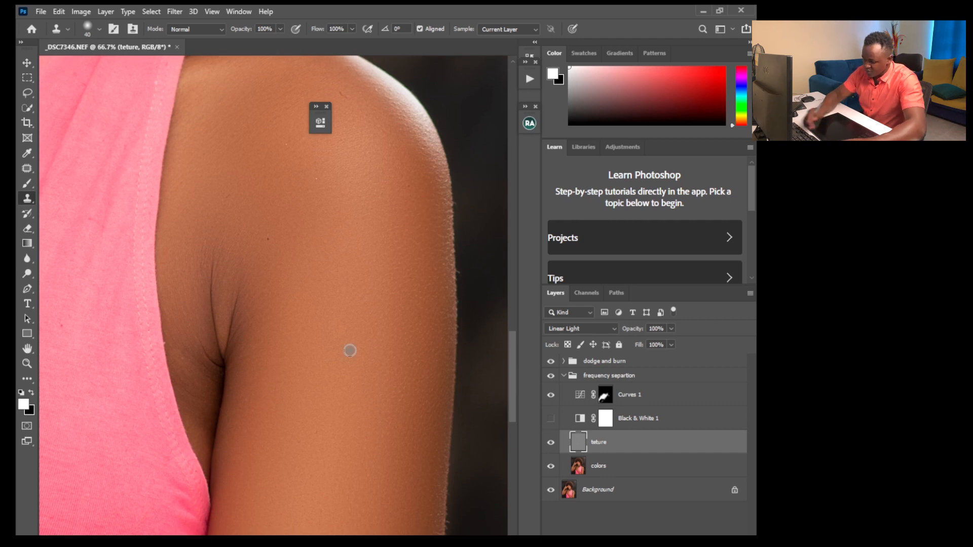
key(bracketright)
key(bracketright)
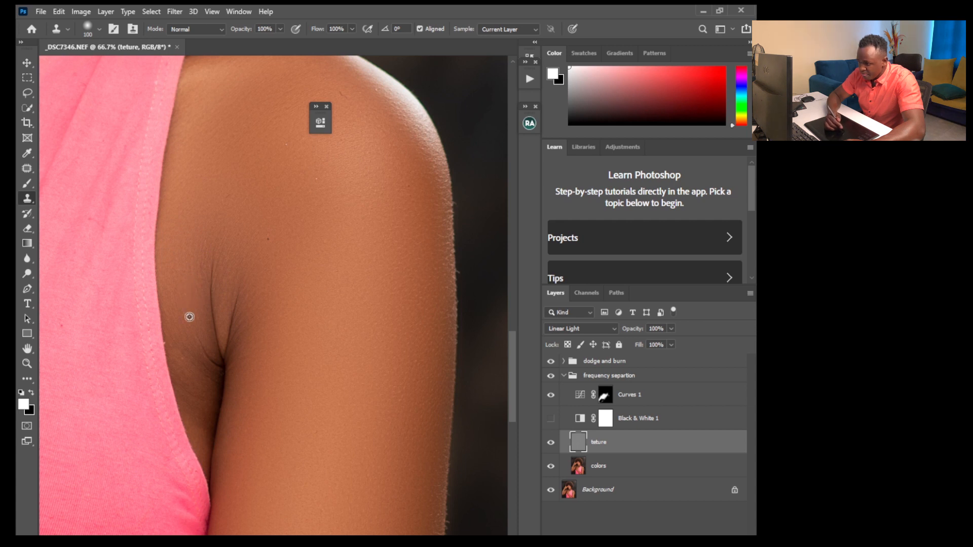
drag(214, 327, 213, 258)
alt+click(204, 304)
mouse_move(215, 327)
mouse_down()
mouse_move(241, 283)
mouse_move(267, 285)
mouse_move(233, 311)
mouse_move(247, 295)
mouse_up()
Clone clean skin texture over the armpit crease on the arm side and over the small dark spot above it
alt+click(261, 297)
alt+click(261, 333)
alt+click(254, 251)
click(248, 277)
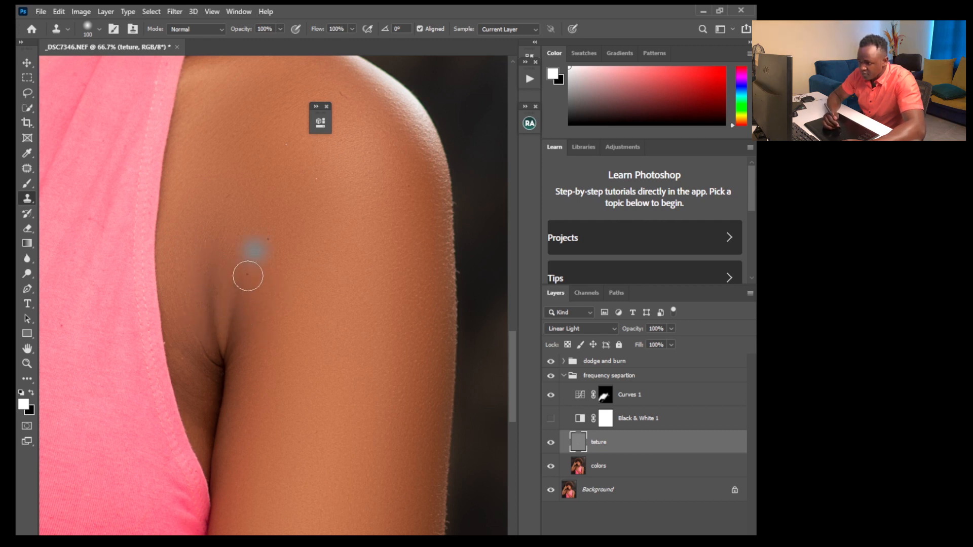
alt+click(273, 256)
drag(266, 227, 266, 232)
alt+click(193, 251)
drag(202, 224, 202, 223)
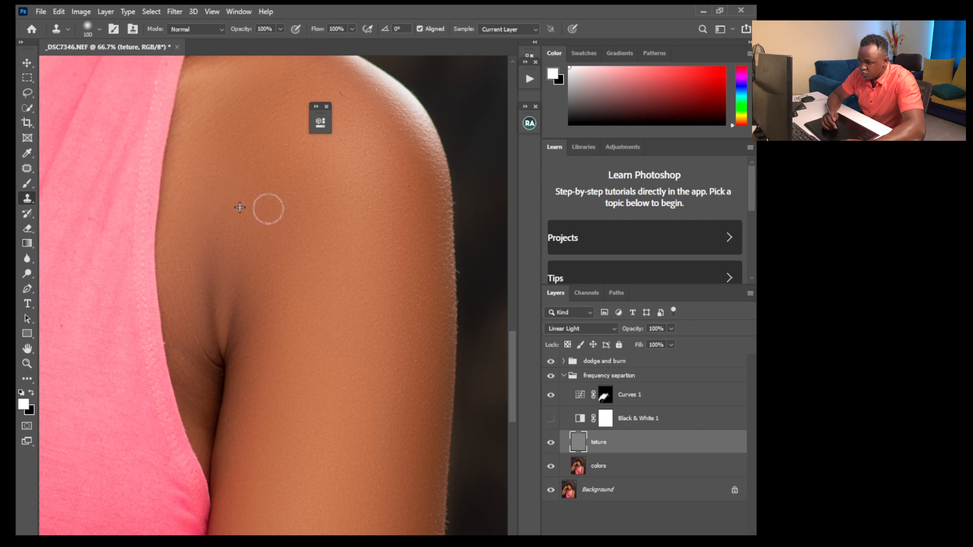
On the colors layer, blend the dark crease tones above the armpit with the Mixer Brush, reducing it to 100 px
click(599, 460)
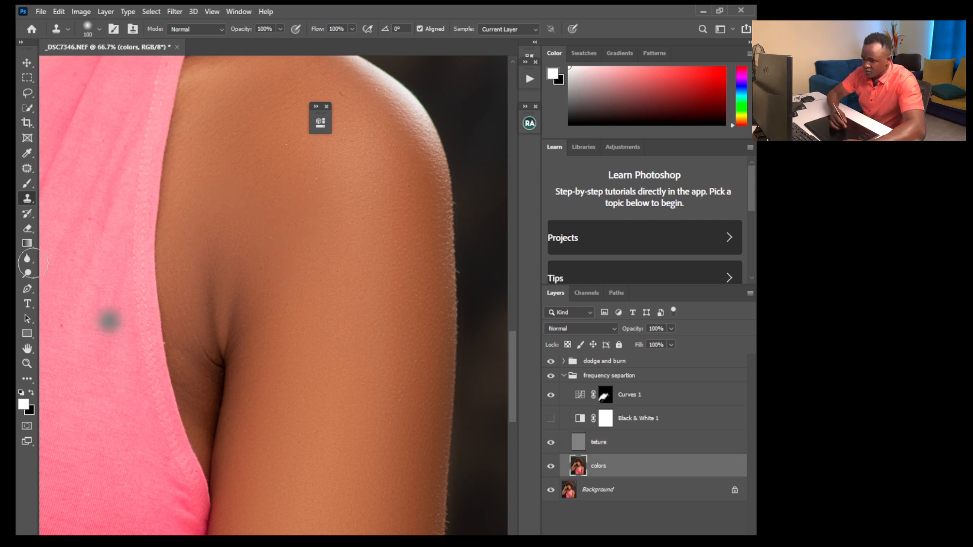
right_click(27, 184)
click(79, 217)
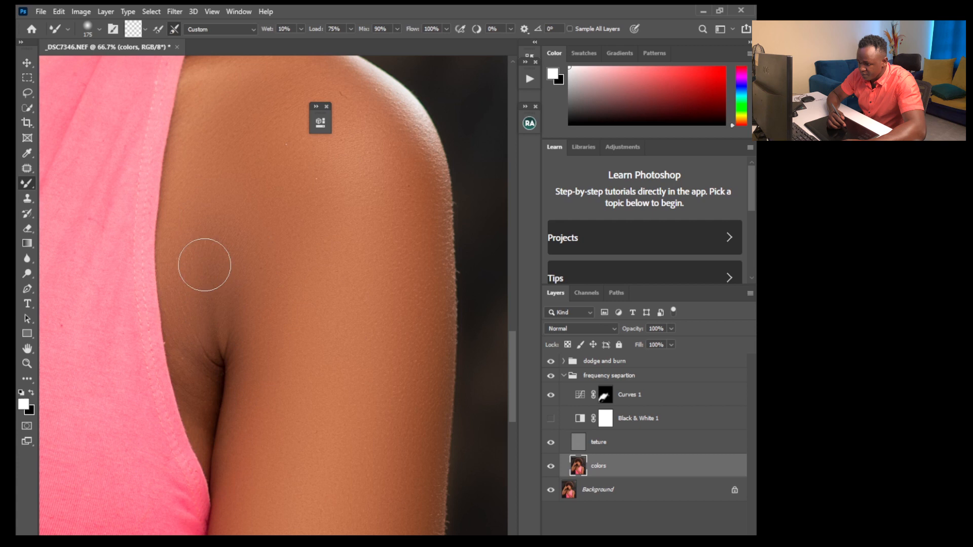
key(bracketleft)
key(bracketleft)
key(bracketleft)
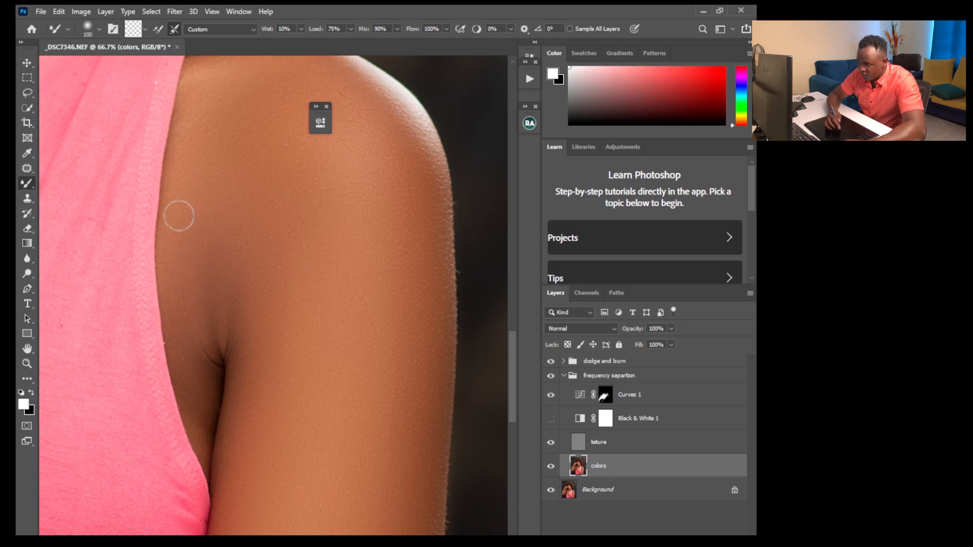
Paint white on the Curves 1 mask over the dark armpit area with a 300 px Brush at 1% flow to brighten it
click(606, 395)
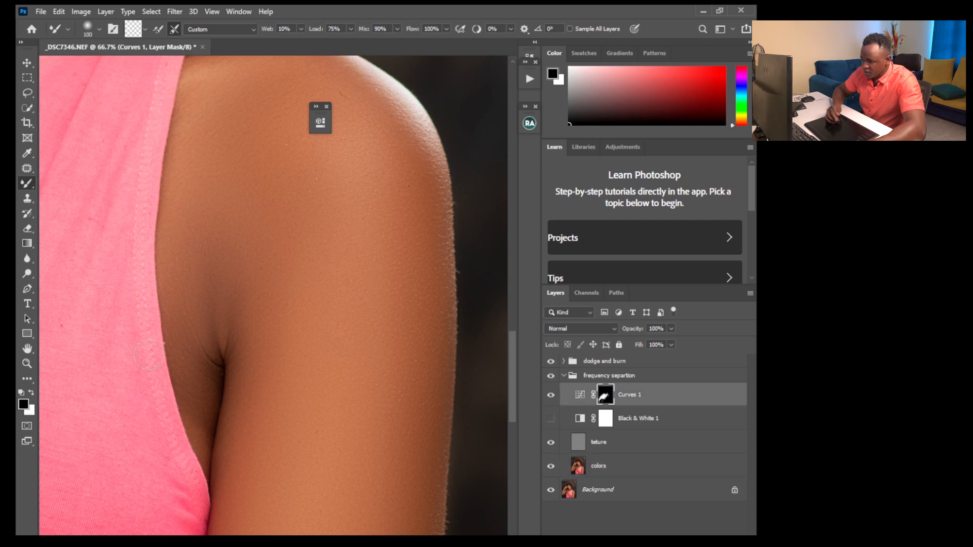
right_click(24, 182)
click(71, 185)
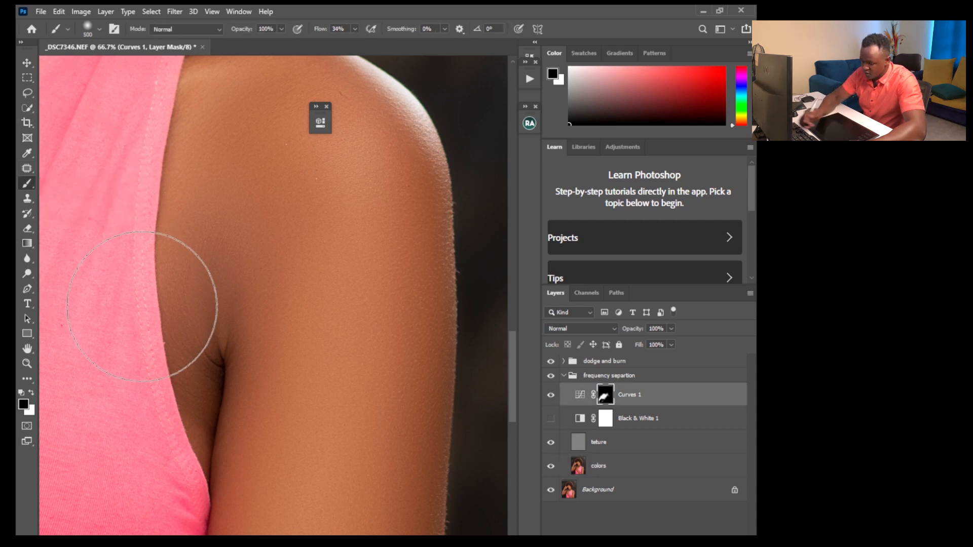
key(bracketleft)
key(bracketleft)
key(bracketleft)
drag(348, 39, 335, 41)
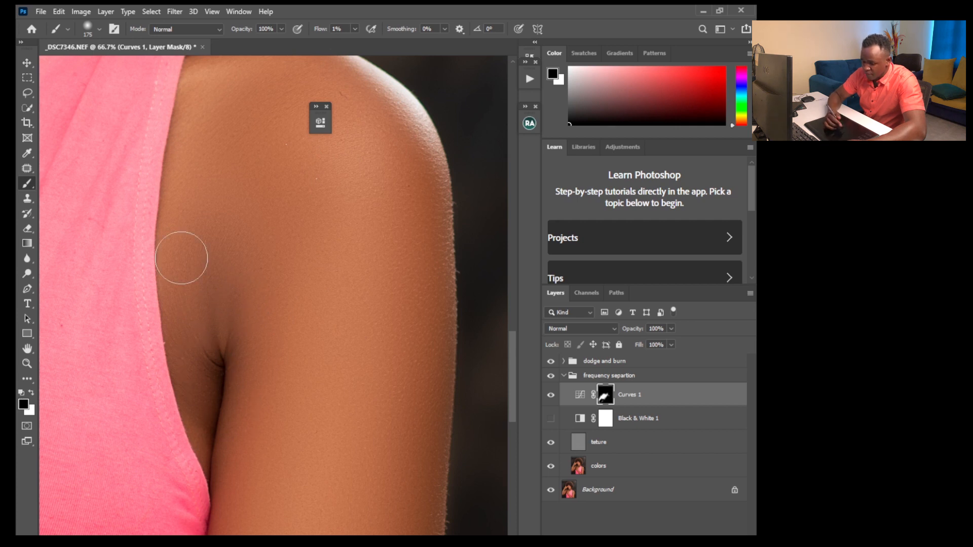
key(x)
key(bracketright)
key(bracketright)
key(bracketright)
mouse_move(214, 345)
mouse_down()
mouse_move(215, 326)
mouse_move(209, 406)
mouse_move(209, 286)
mouse_move(201, 391)
mouse_move(186, 320)
mouse_move(213, 300)
mouse_move(235, 361)
mouse_move(211, 274)
mouse_move(233, 254)
mouse_move(240, 384)
mouse_move(227, 422)
mouse_move(211, 330)
mouse_move(226, 319)
mouse_up()
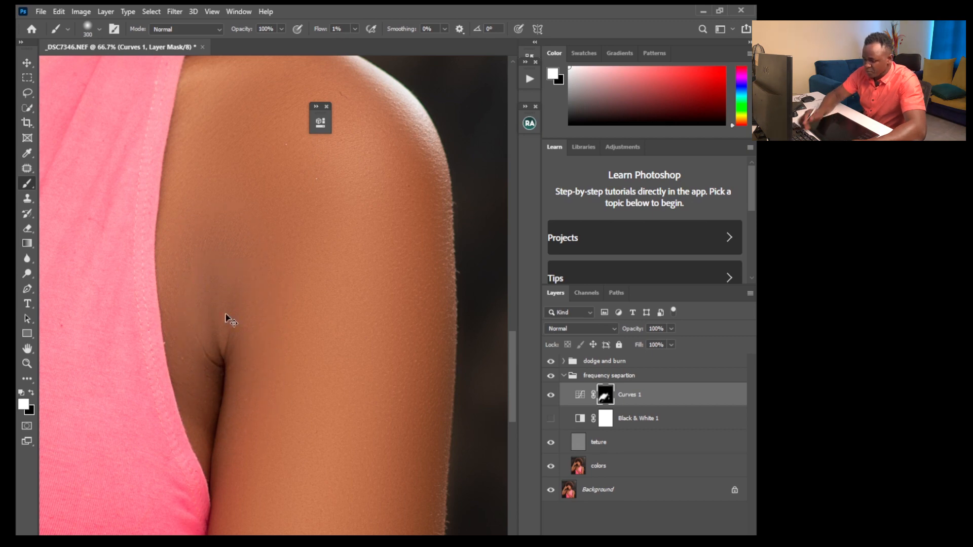
Select the dodge layer's mask inside the dodge and burn group for the Brush, and show the Black & White 1 layer
scroll(226, 320, down, 5)
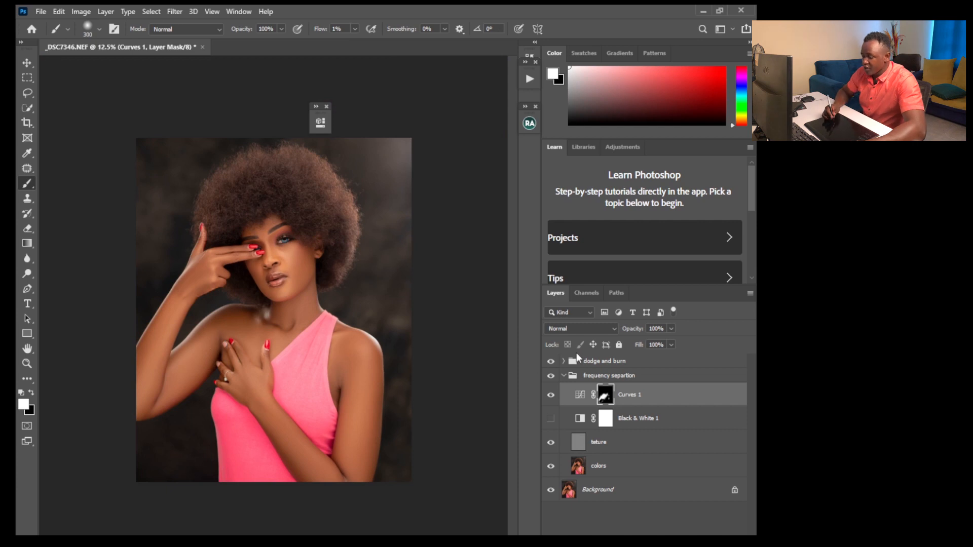
click(598, 362)
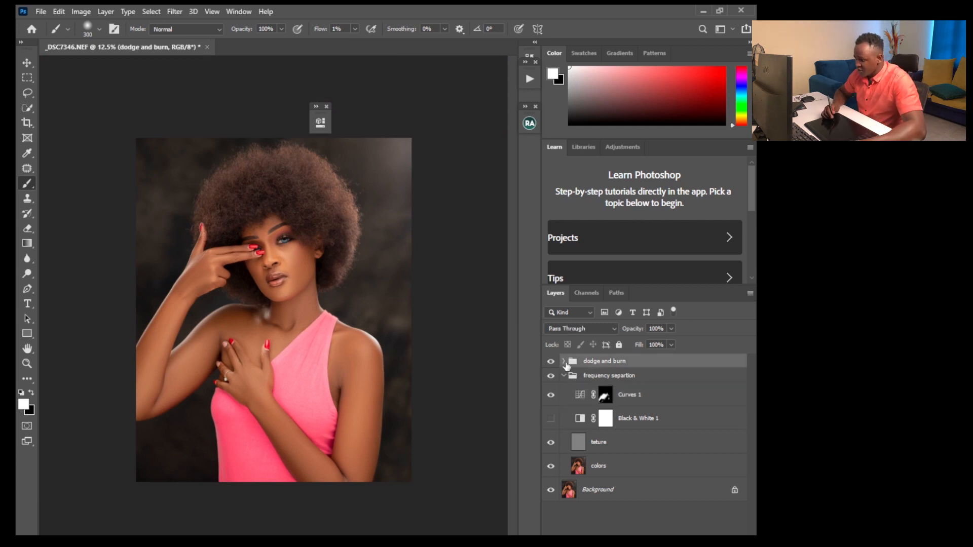
click(564, 362)
click(606, 381)
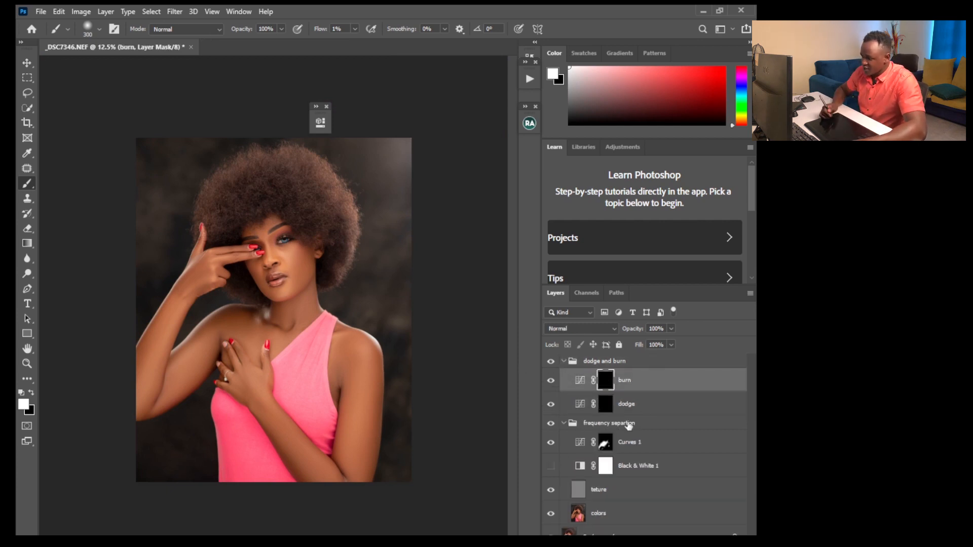
click(605, 405)
right_click(27, 185)
click(68, 184)
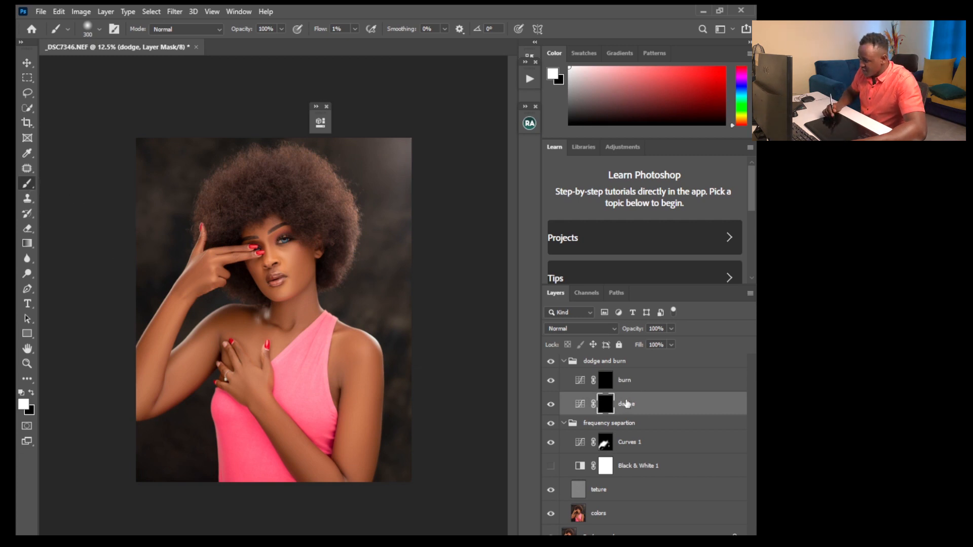
click(551, 466)
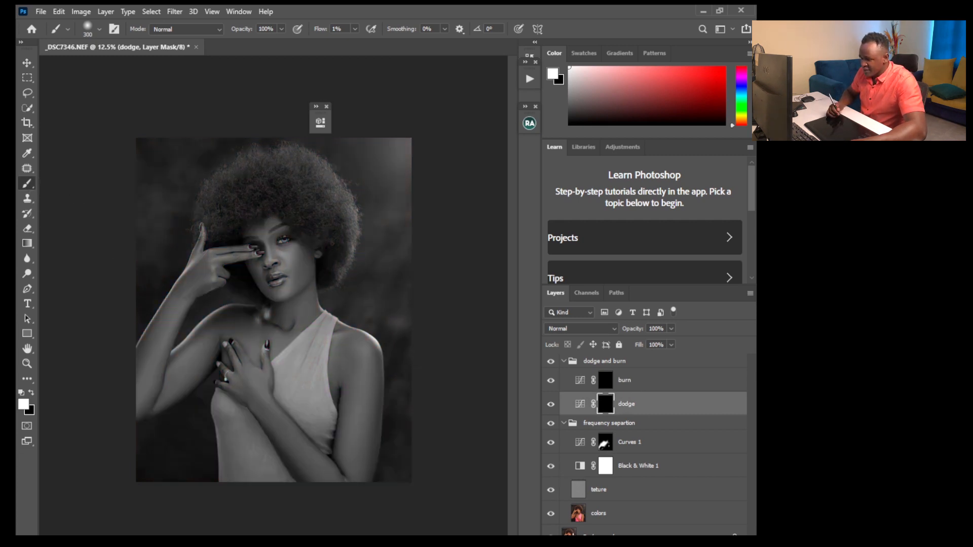
Set the Brush to 35 px and 2% flow for dodging the face and neck
key(ctrl+plus)
key(ctrl+plus)
key(ctrl+plus)
key(ctrl+plus)
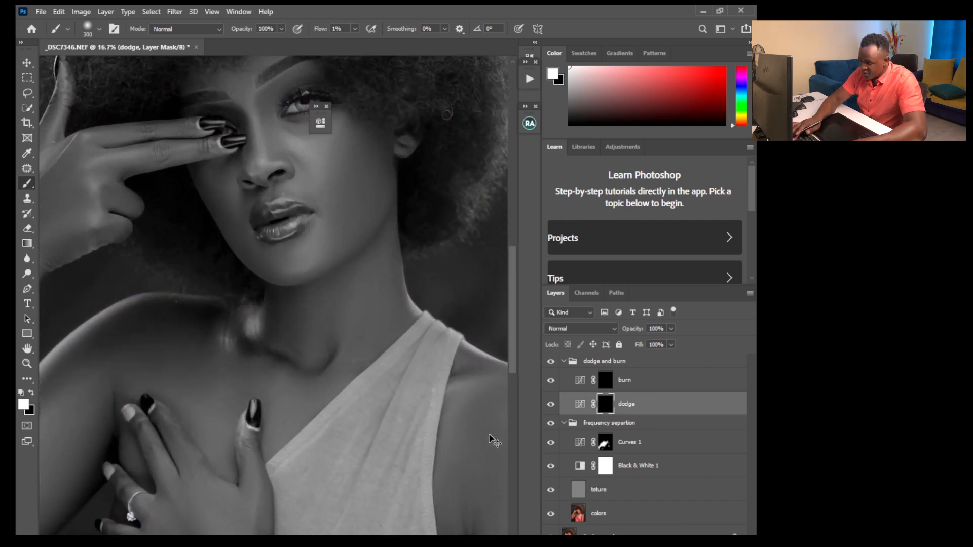
key(bracketleft)
key(bracketleft)
key(bracketleft)
key(bracketleft)
key(bracketleft)
key(bracketleft)
key(bracketleft)
key(bracketleft)
key(bracketleft)
key(bracketleft)
key(bracketleft)
key(bracketleft)
key(bracketleft)
key(bracketleft)
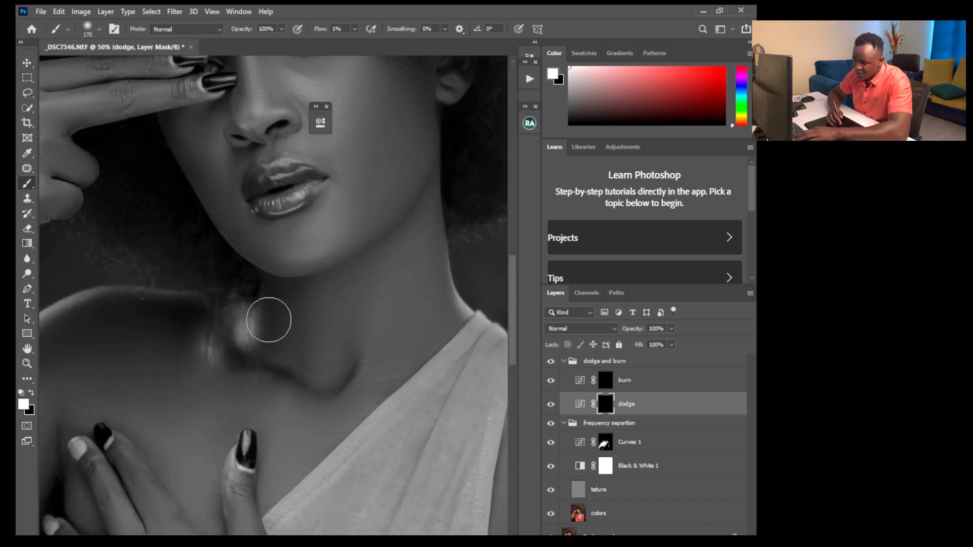
click(355, 30)
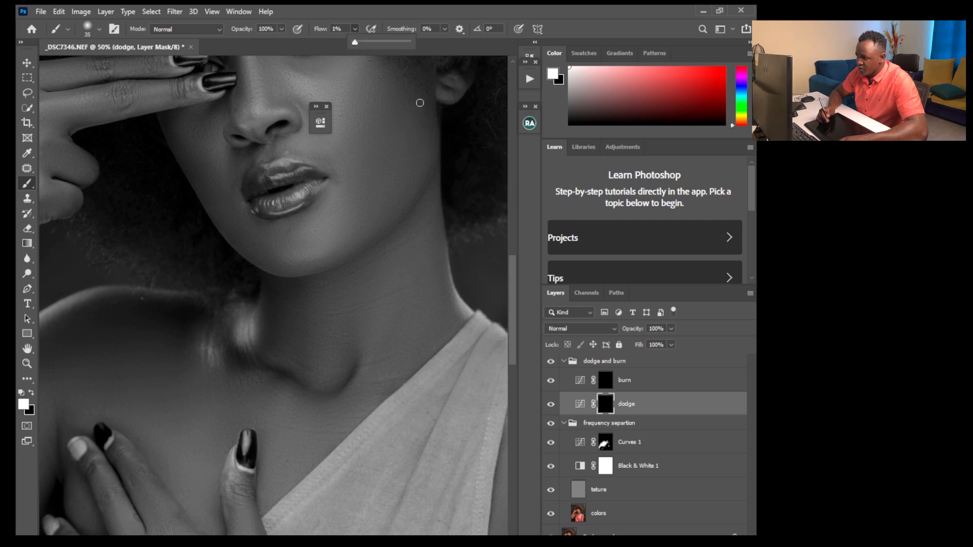
click(356, 43)
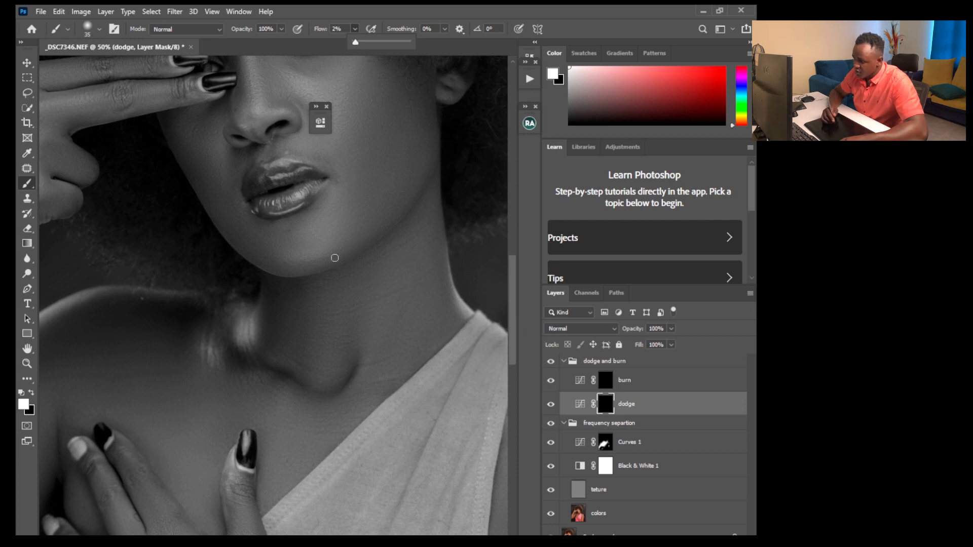
Dodge the lip highlights with the 35 px Brush, and the face and raised hand highlights with a 90 px Brush
click(304, 188)
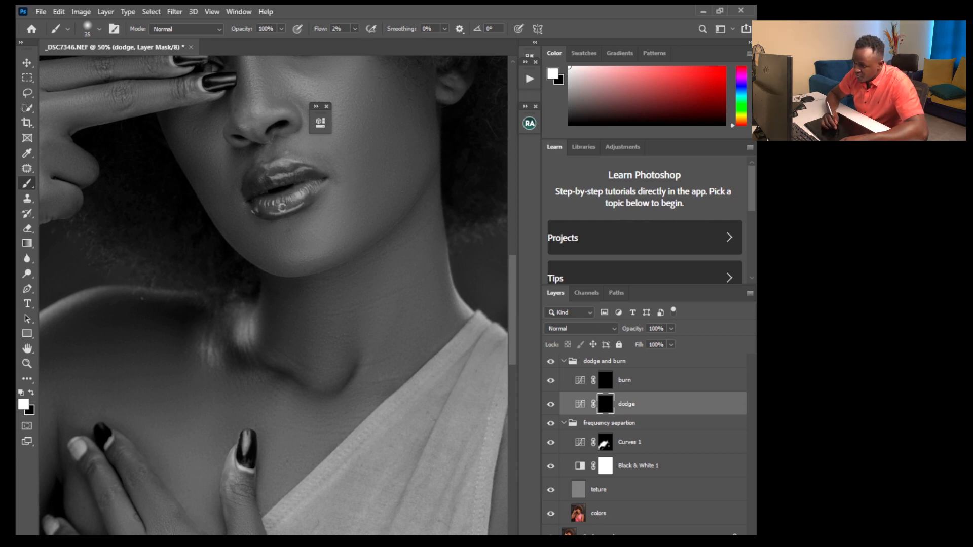
mouse_move(296, 183)
mouse_down()
mouse_move(276, 181)
mouse_move(286, 161)
mouse_move(296, 188)
mouse_move(275, 207)
mouse_move(300, 203)
mouse_move(279, 211)
mouse_up()
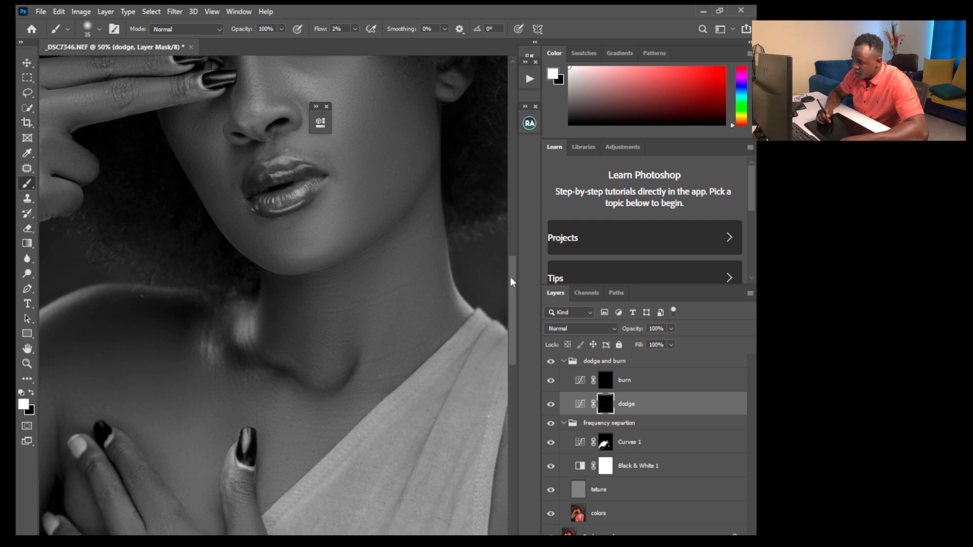
scroll(511, 280, up, 5)
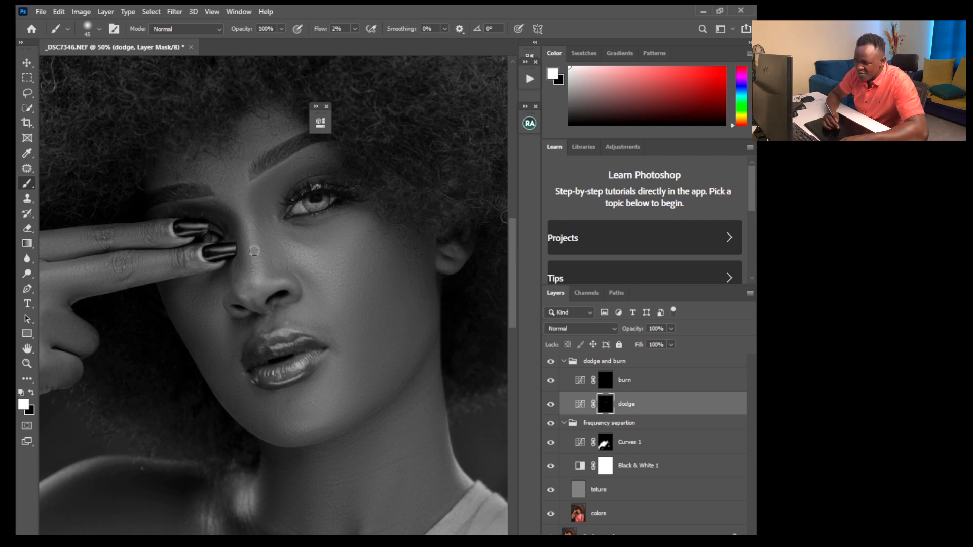
key(bracketright)
key(bracketright)
key(bracketright)
key(bracketright)
key(bracketright)
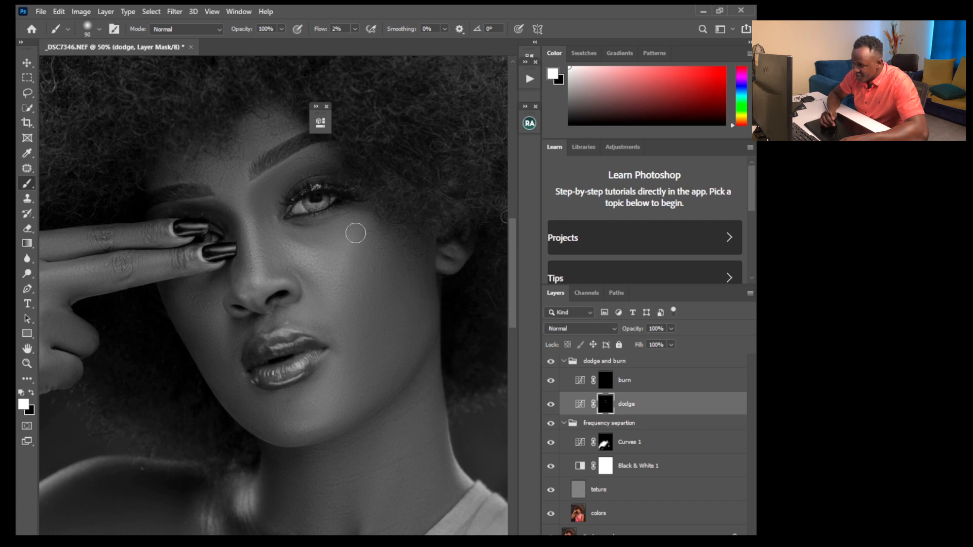
drag(362, 537, 269, 537)
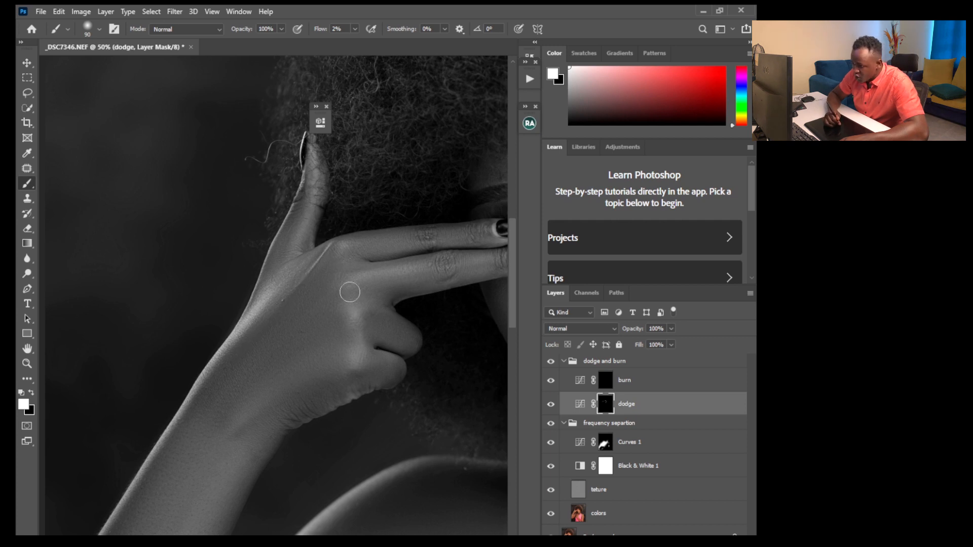
Enlarge the Brush to 250 px and dodge the highlights on the shoulder and arms on the dodge mask
key(ctrl+minus)
key(ctrl+minus)
key(ctrl+minus)
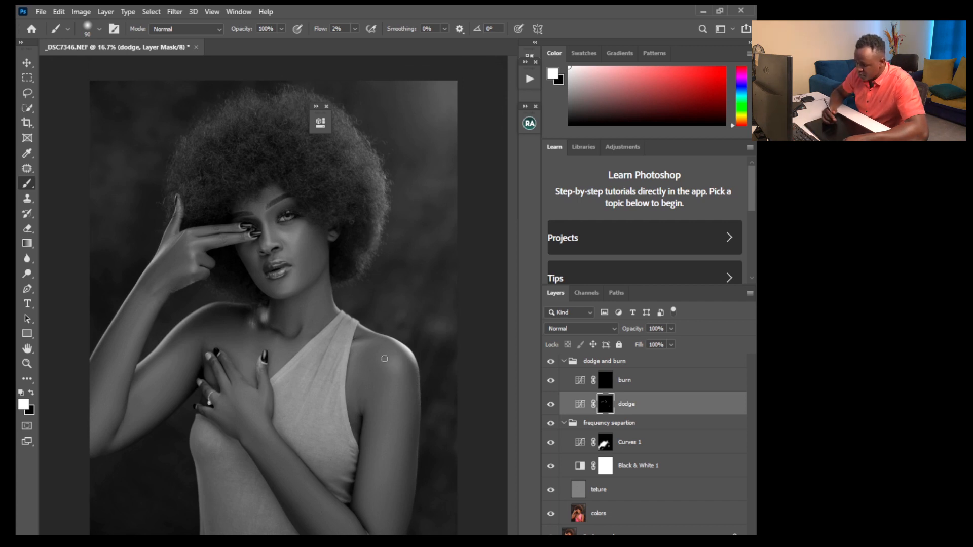
key(bracketright)
key(bracketright)
key(bracketright)
key(bracketright)
key(bracketright)
key(bracketright)
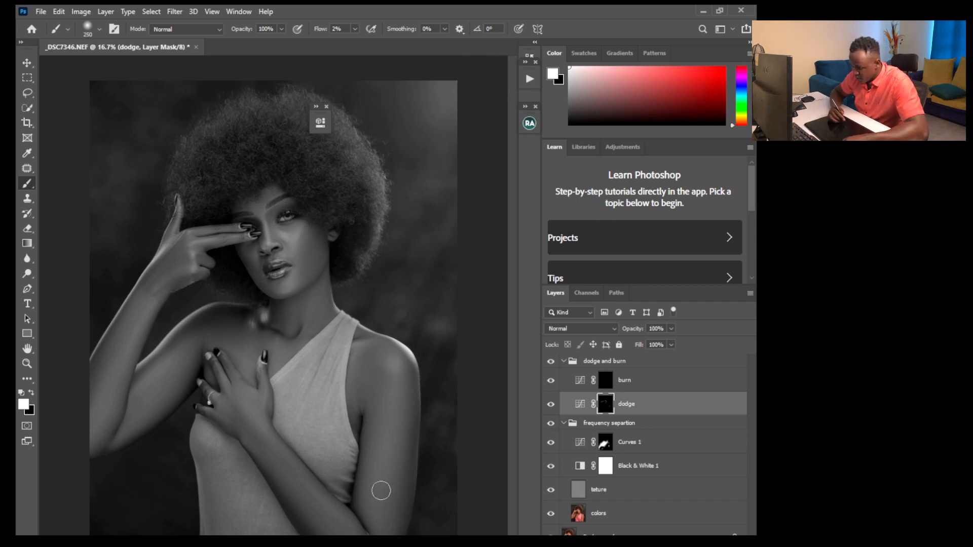
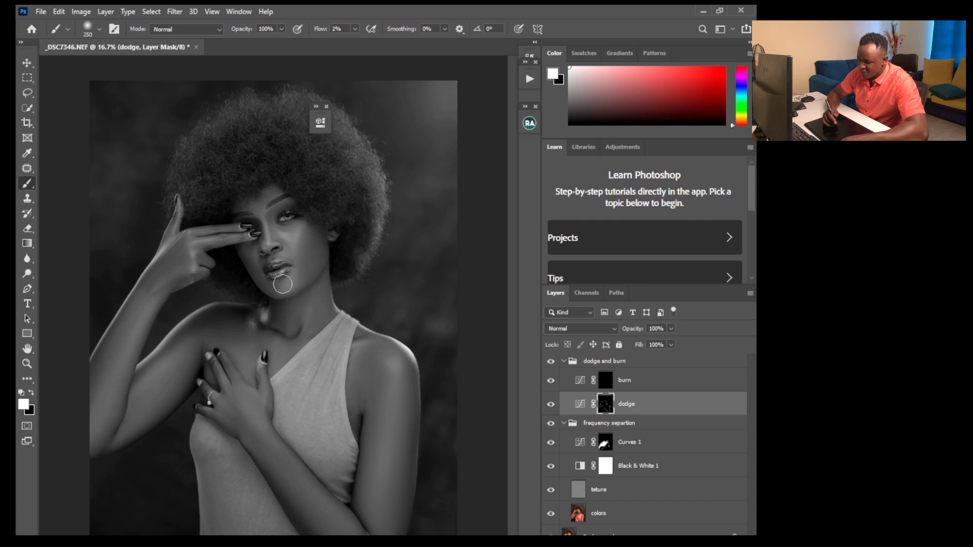
Reduce the Brush to 100 px and dodge the chin area below the lips
key(bracketleft)
key(bracketleft)
key(bracketleft)
key(bracketleft)
key(bracketleft)
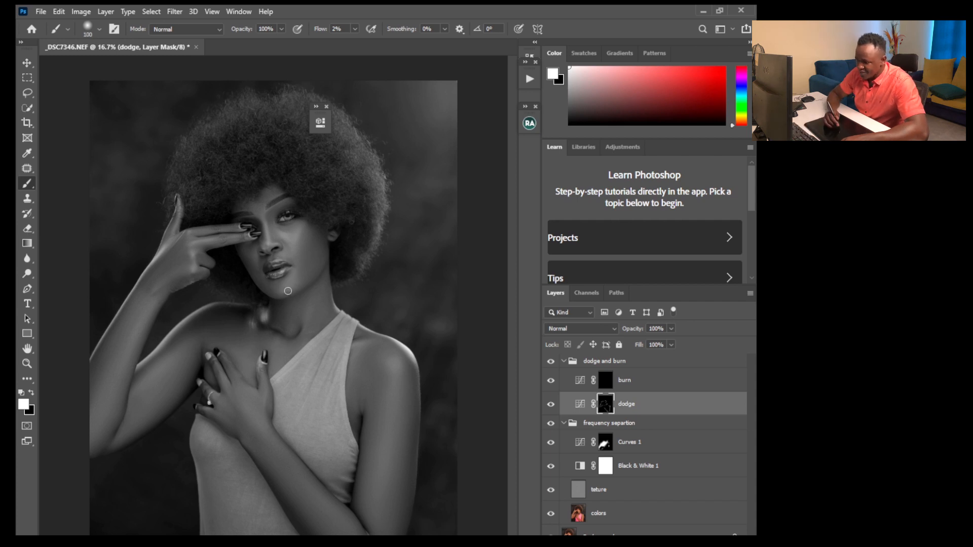
Paint white on the burn layer's mask over the cheek and shoulder with a 300 px Brush to deepen the shadows
click(607, 382)
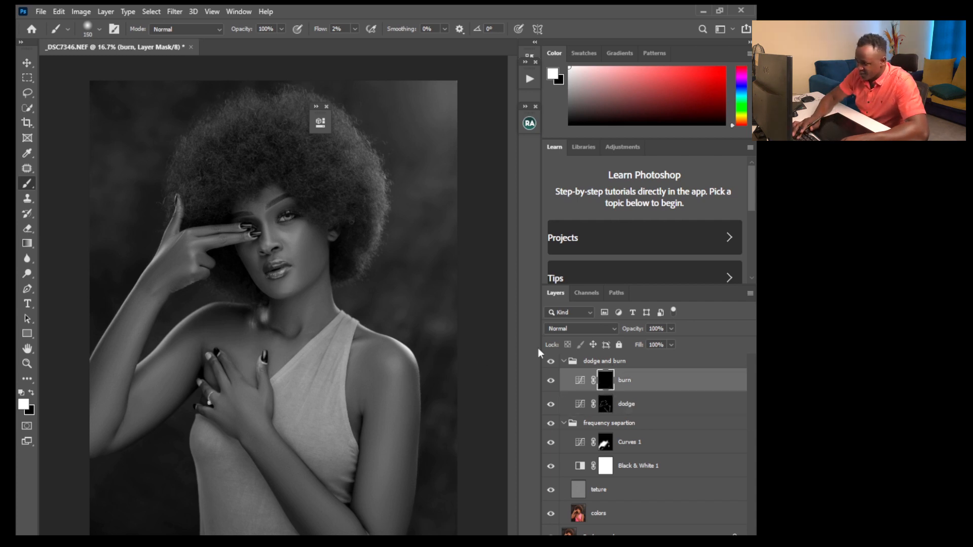
key(bracketright)
key(bracketright)
key(bracketright)
key(bracketright)
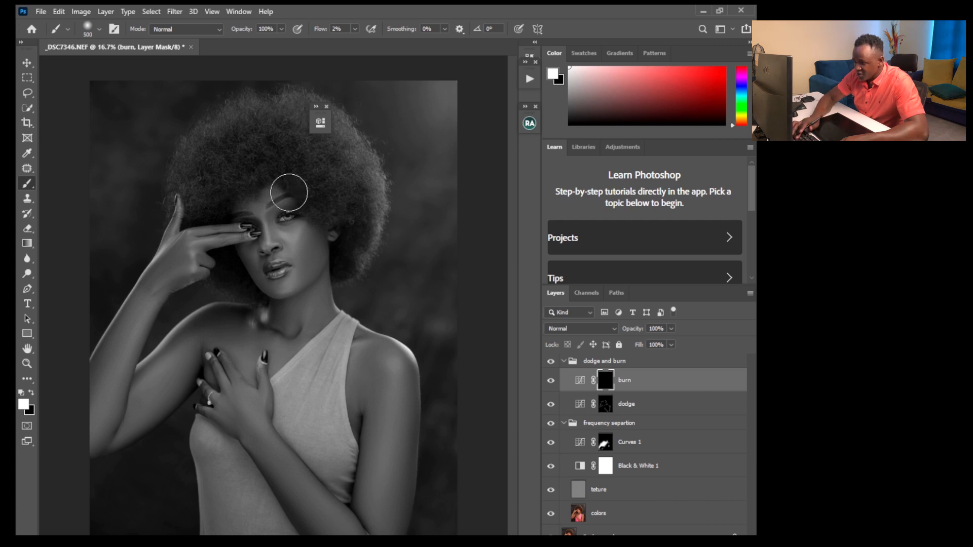
key(bracketleft)
key(bracketleft)
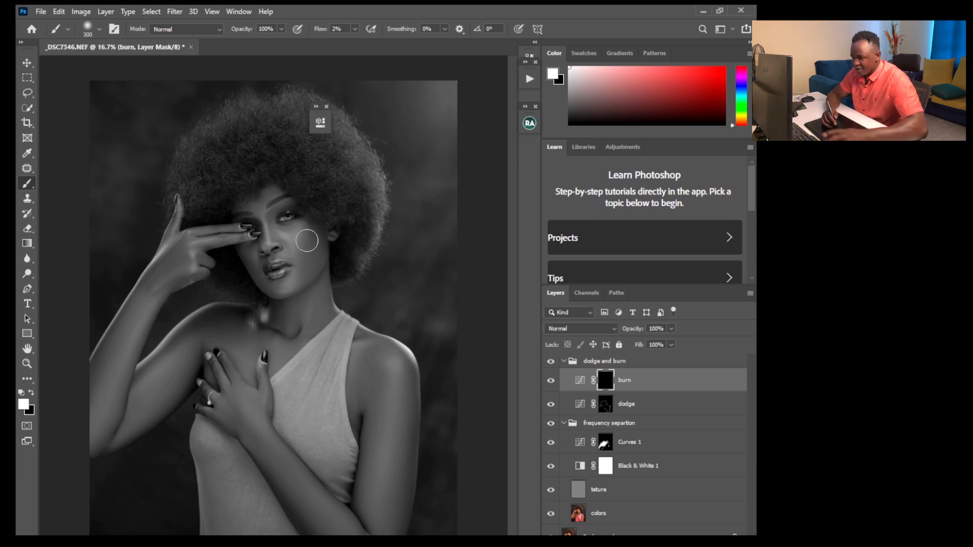
key(x)
key(x)
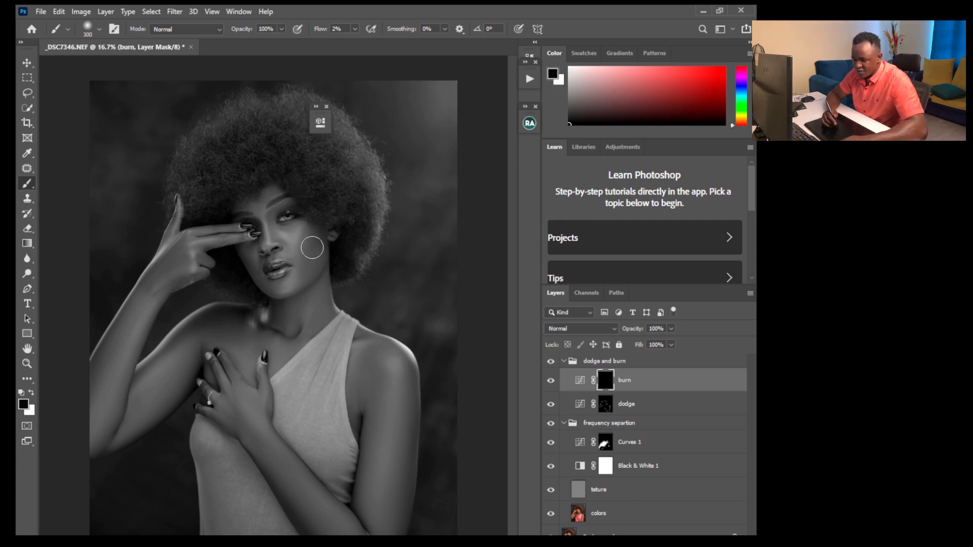
mouse_move(310, 249)
mouse_down()
mouse_move(307, 232)
mouse_move(293, 275)
mouse_move(310, 232)
mouse_move(301, 240)
mouse_up()
mouse_move(382, 372)
mouse_down()
mouse_move(383, 356)
mouse_move(395, 353)
mouse_move(391, 370)
mouse_up()
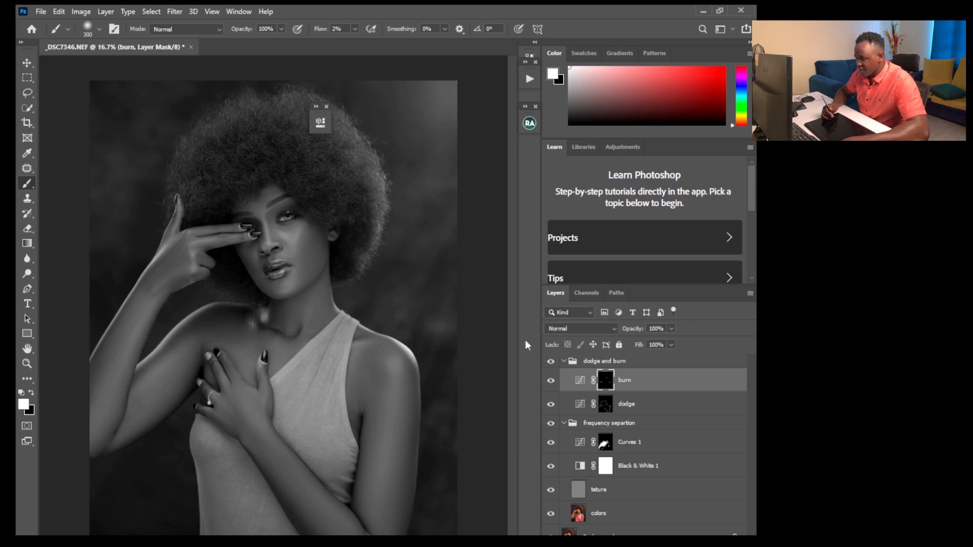
Hide the Black & White 1 layer and collapse the dodge and burn group
click(551, 465)
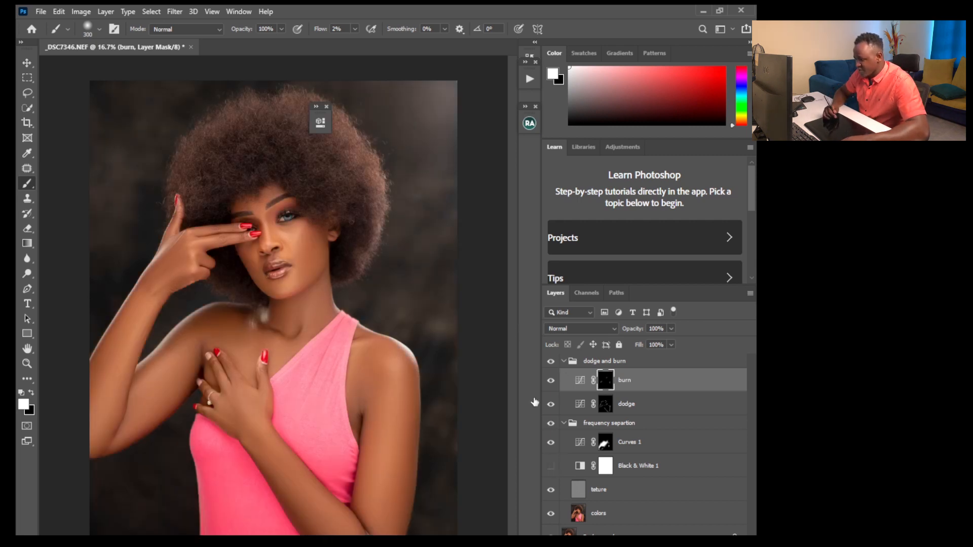
click(563, 361)
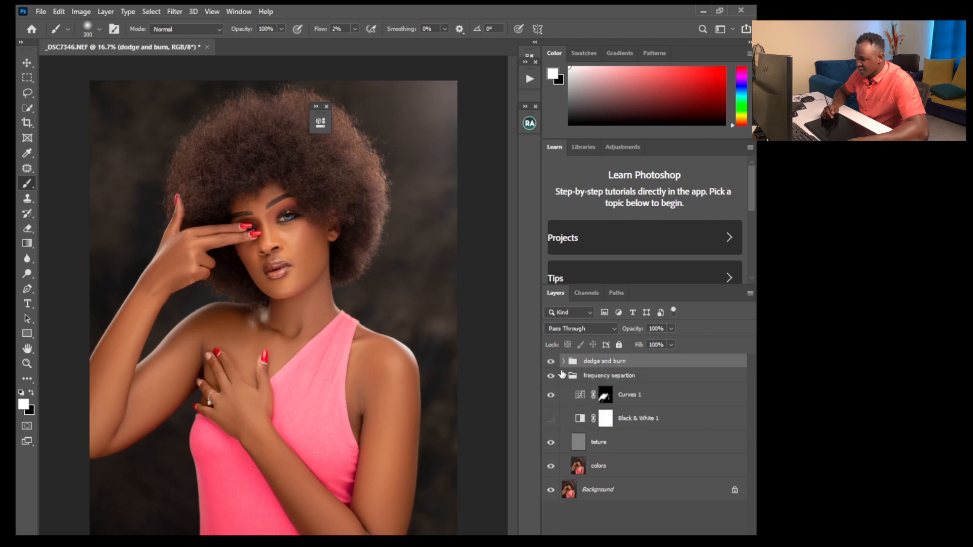
Compare the portrait with and without the dodge and burn group and the frequency separation group
click(551, 363)
click(552, 363)
click(551, 362)
click(552, 363)
click(551, 363)
click(551, 363)
click(551, 363)
click(551, 363)
click(552, 378)
click(551, 378)
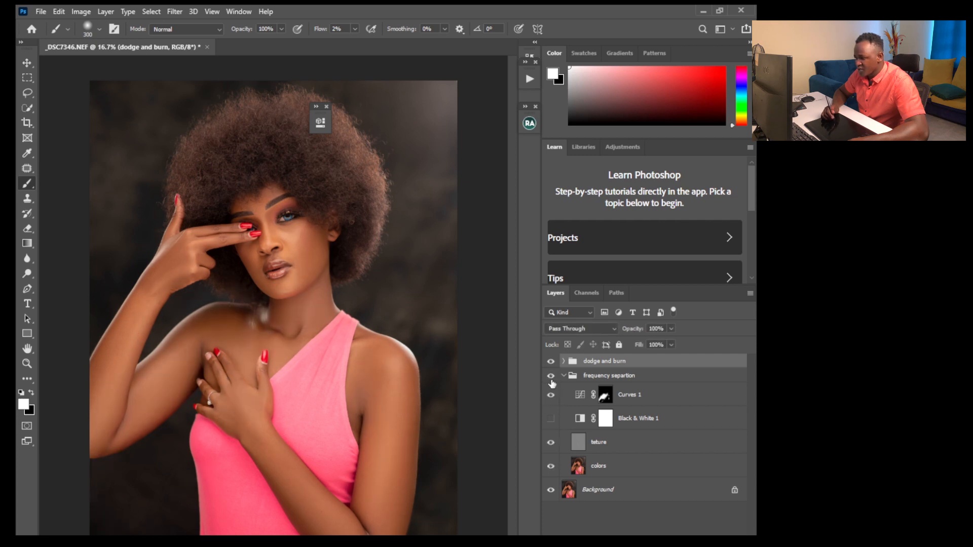
click(552, 378)
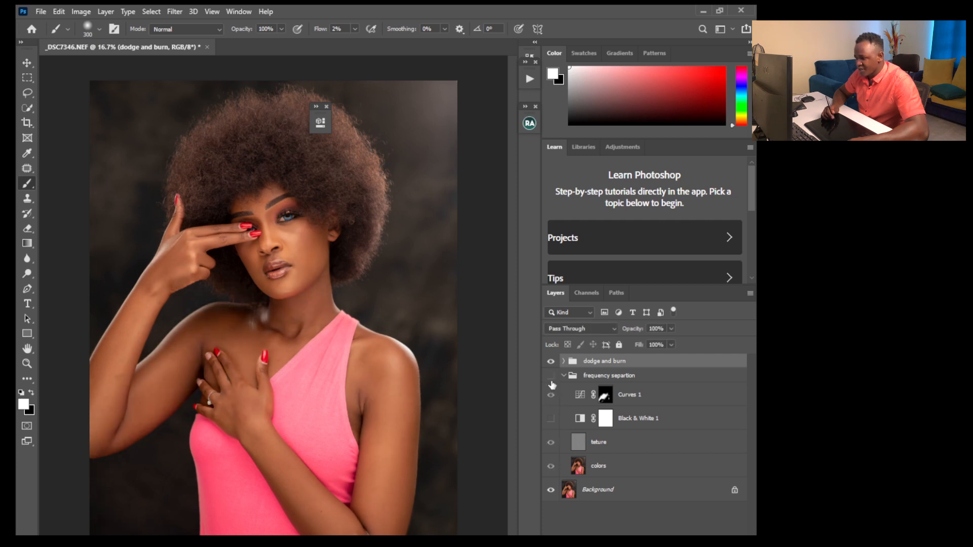
click(551, 376)
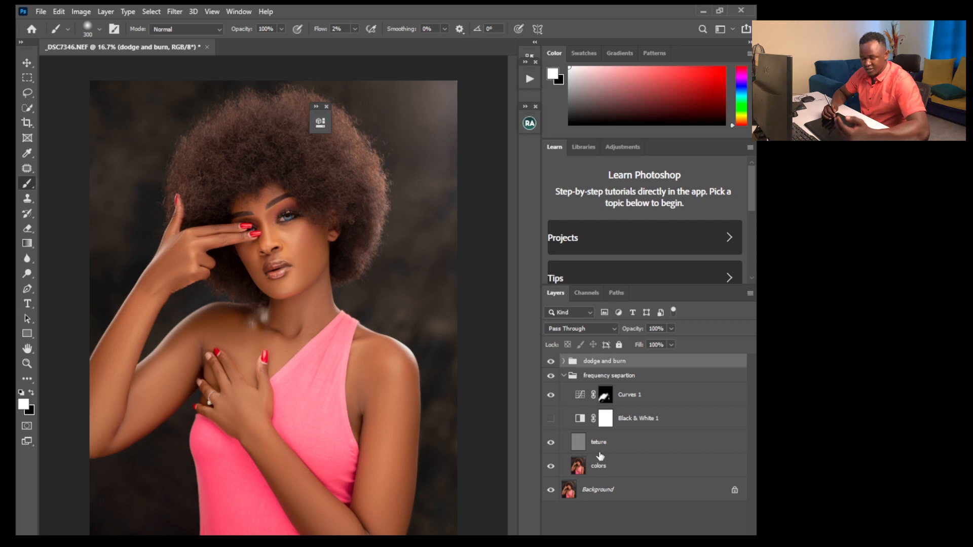
Add a Selective Color adjustment layer and set its Blacks to Yellow -4% and Black +3%
click(652, 541)
click(682, 546)
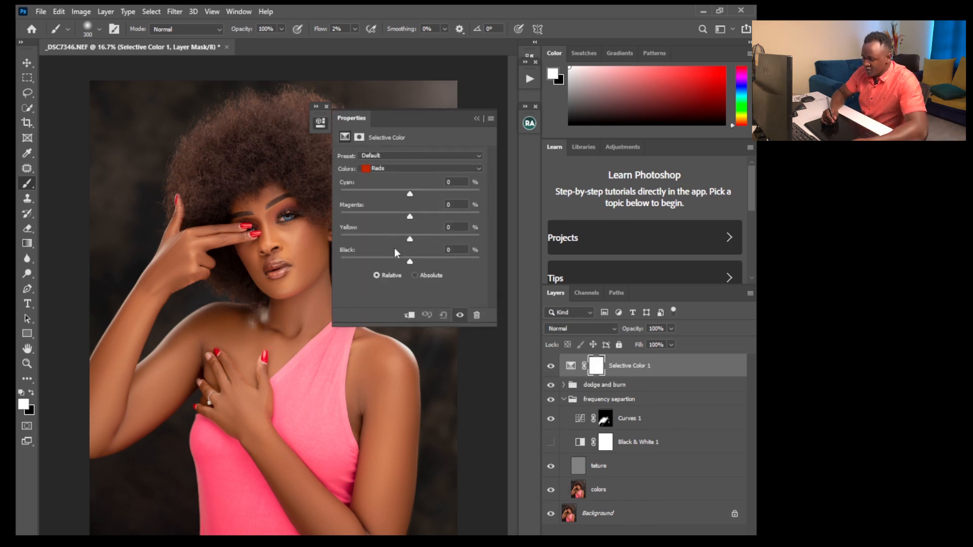
key(ctrl+plus)
drag(515, 328, 445, 303)
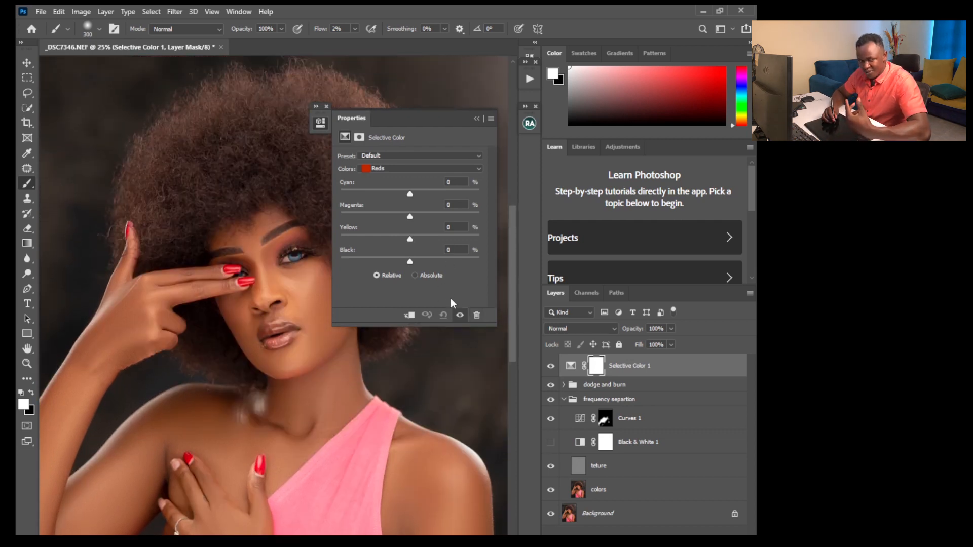
click(394, 173)
click(383, 256)
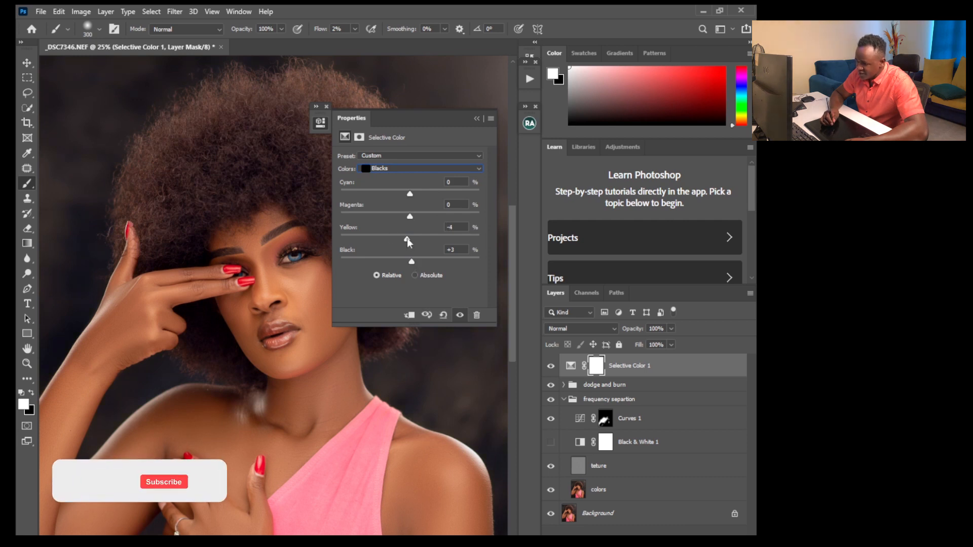
Set the Selective Color adjustment's Reds to Cyan -7% and Yellow +3%
click(403, 167)
click(398, 178)
drag(410, 193, 405, 193)
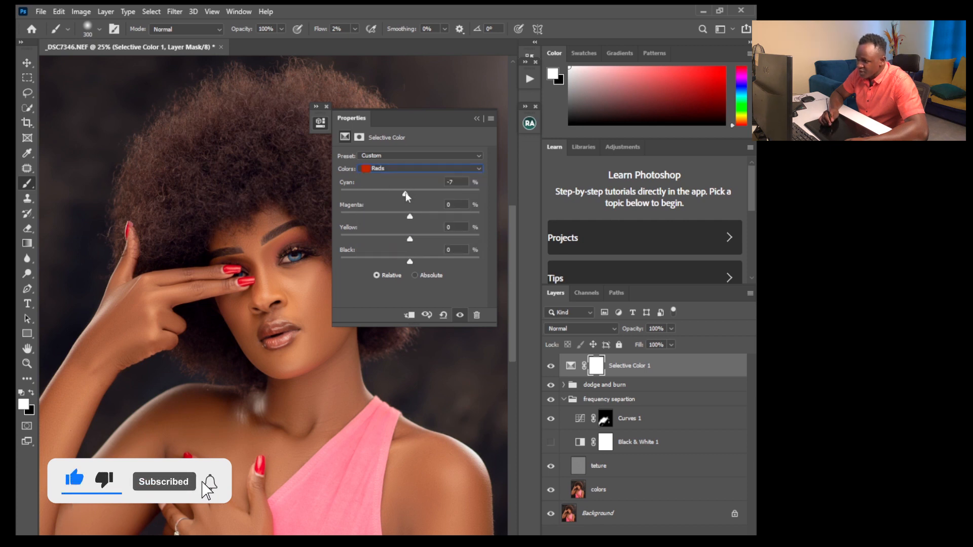
drag(410, 239, 414, 238)
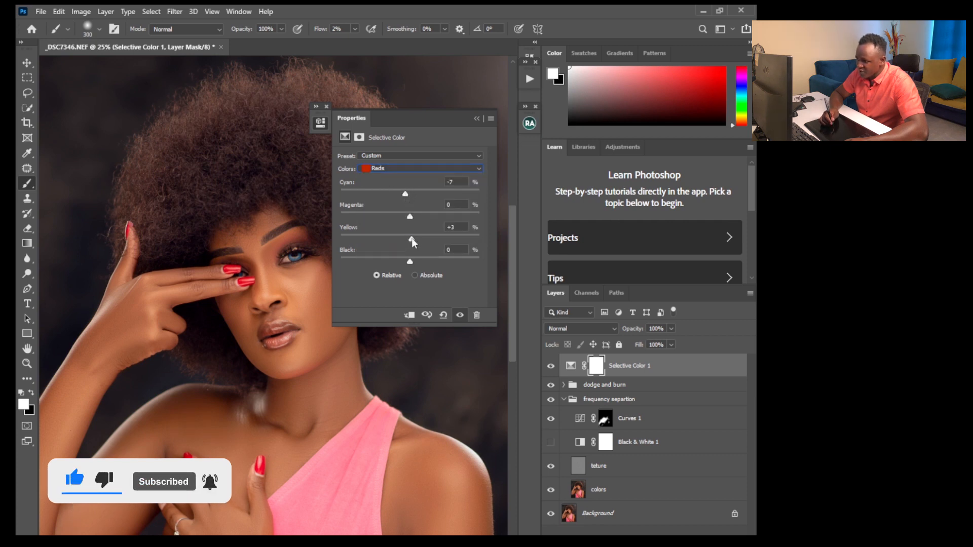
Set the Selective Color adjustment's Yellows to Cyan -8% and Yellow -6%, and collapse its properties
click(399, 169)
click(417, 182)
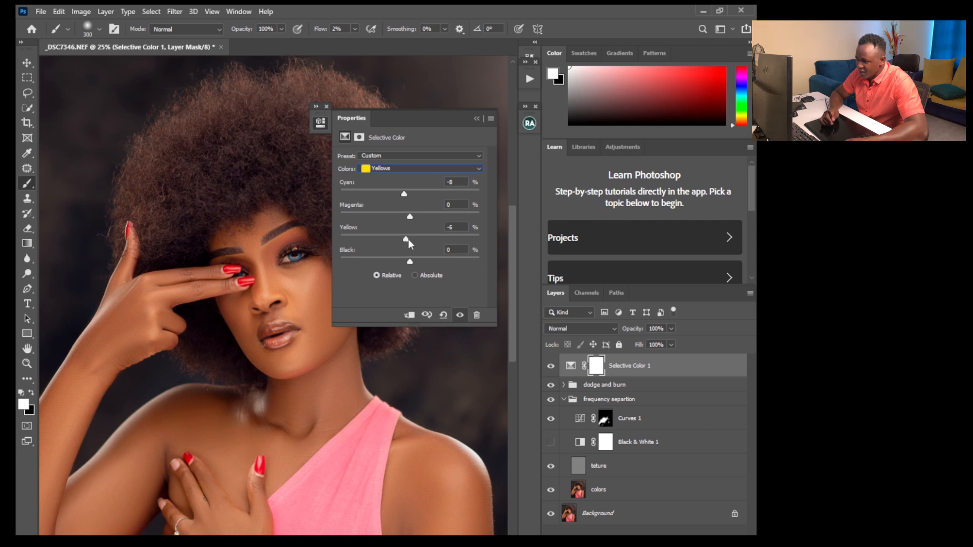
click(477, 119)
Compare the whole portrait with and without the Selective Color 1 layer
key(ctrl+minus)
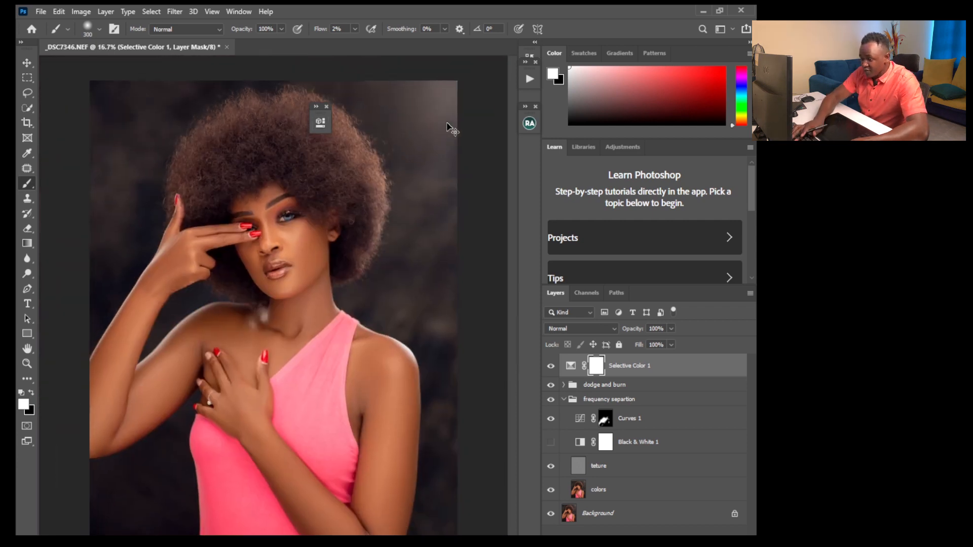
click(550, 369)
click(551, 370)
click(550, 370)
click(551, 370)
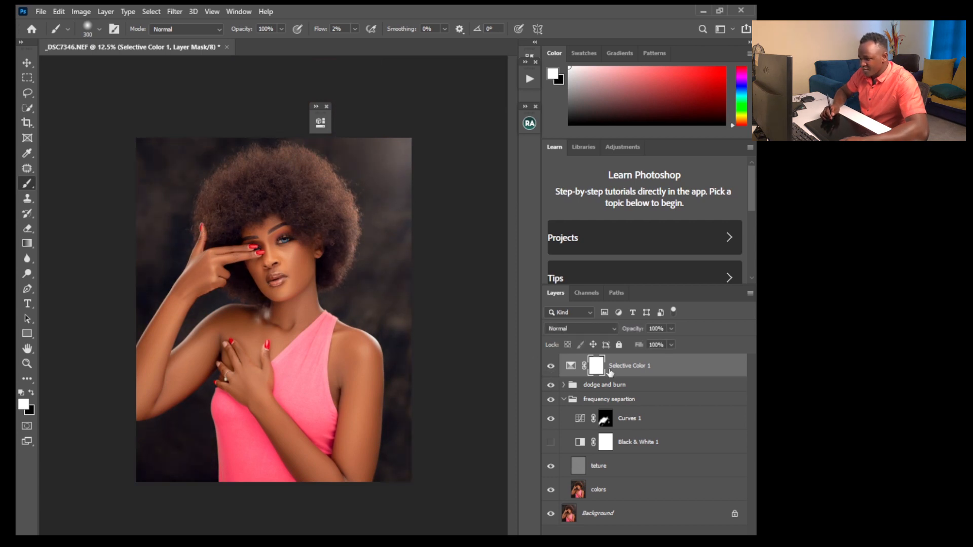
Add a Color Balance adjustment layer and shift its midtones toward yellow with Yellow-Blue at -3
click(653, 542)
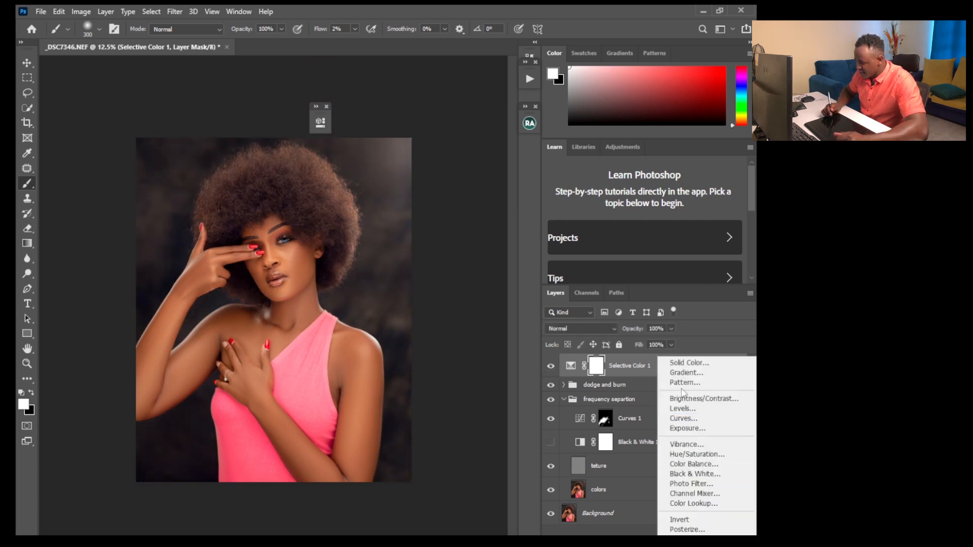
click(691, 464)
key(ctrl+plus)
key(ctrl+plus)
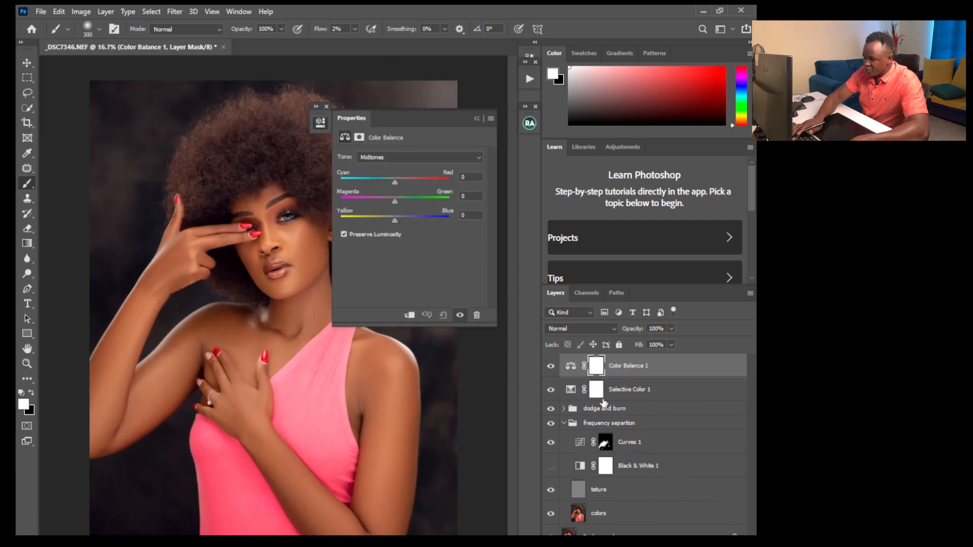
scroll(512, 314, up, 3)
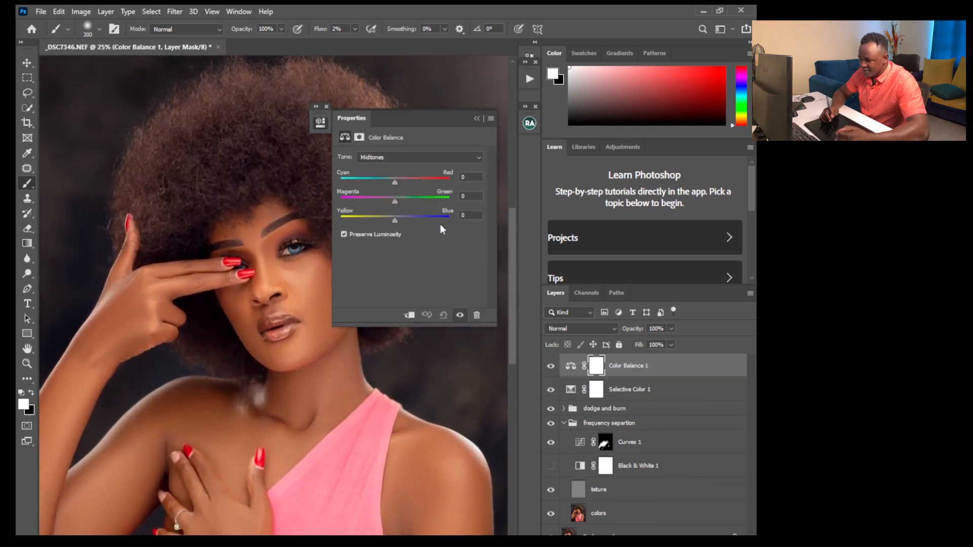
click(394, 219)
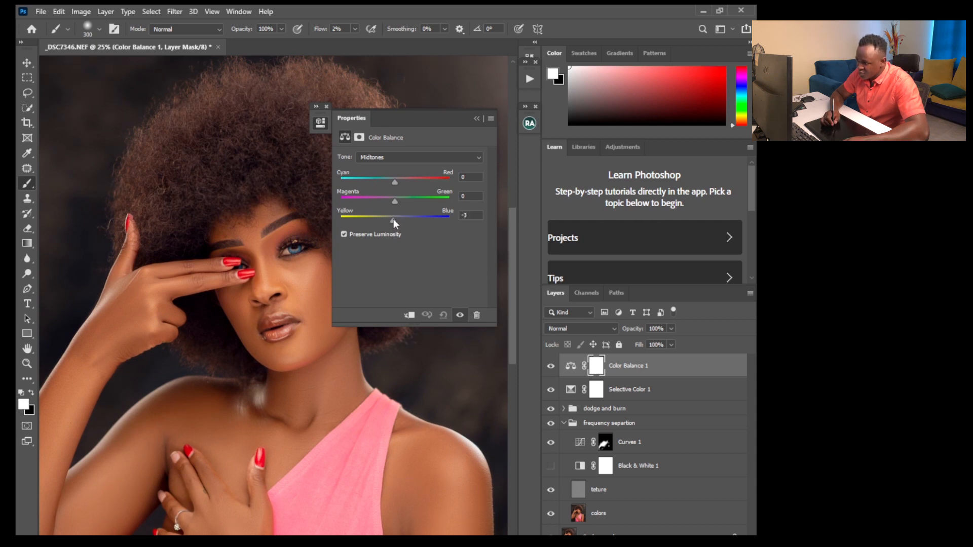
click(395, 180)
Set the Color Balance shadows to Cyan-Red -3 and Yellow-Blue +3
click(395, 158)
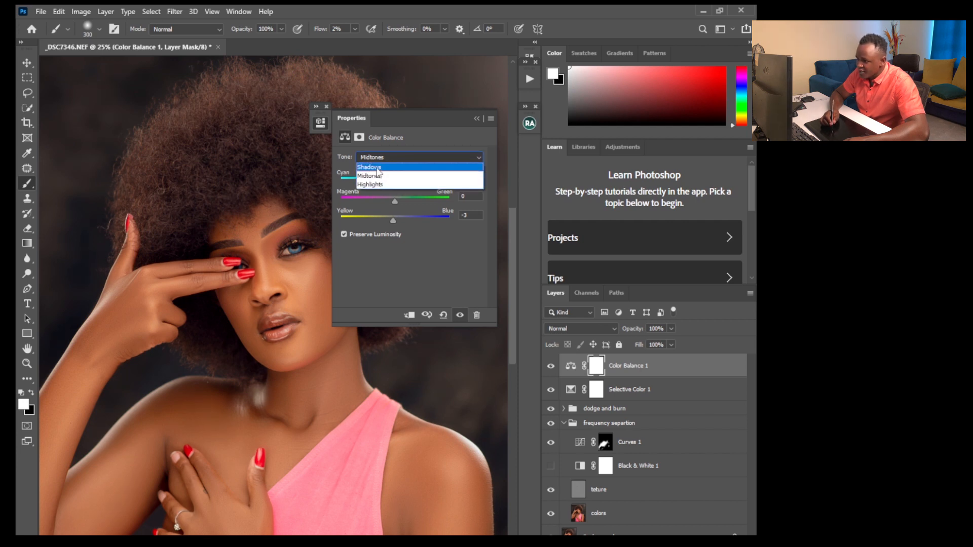
click(378, 167)
click(397, 218)
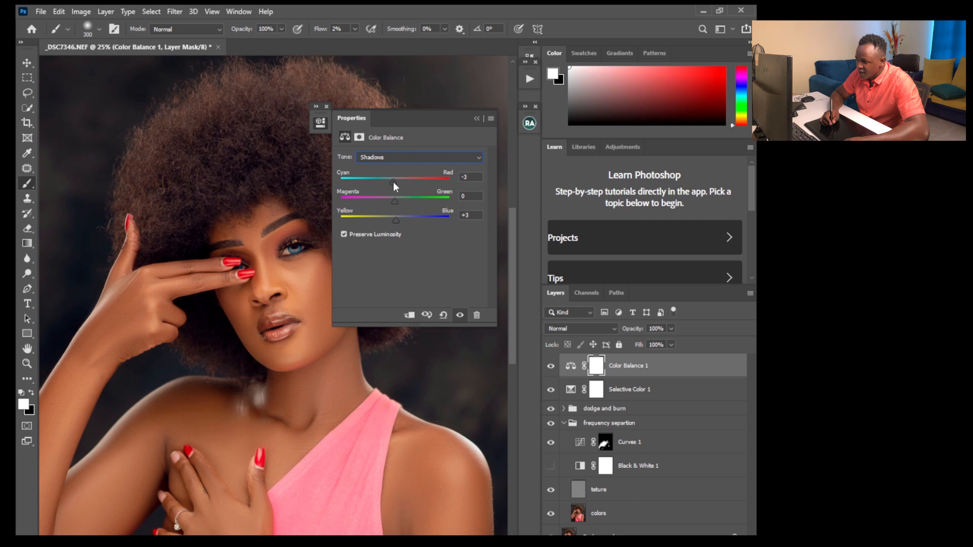
Set the Color Balance highlights to Yellow-Blue +2
click(388, 158)
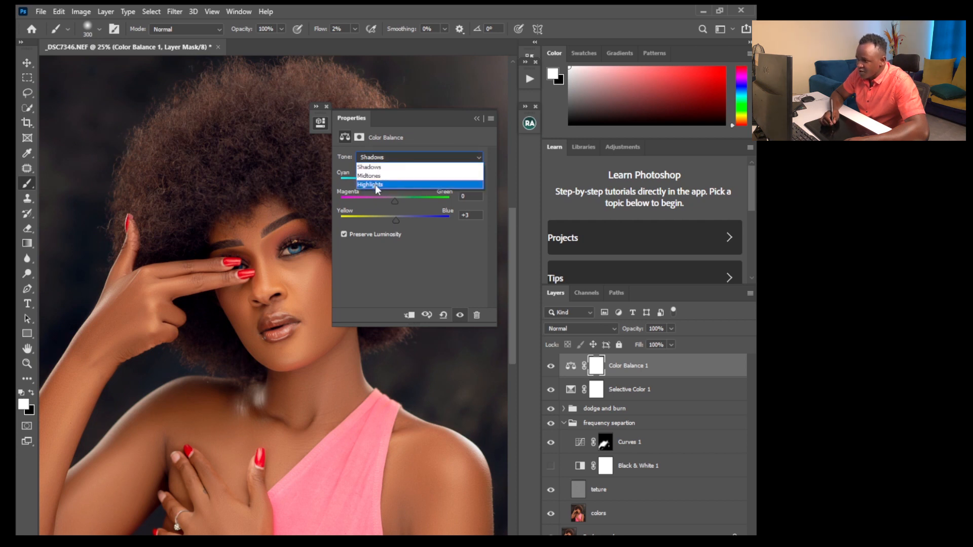
click(376, 185)
drag(395, 220, 395, 219)
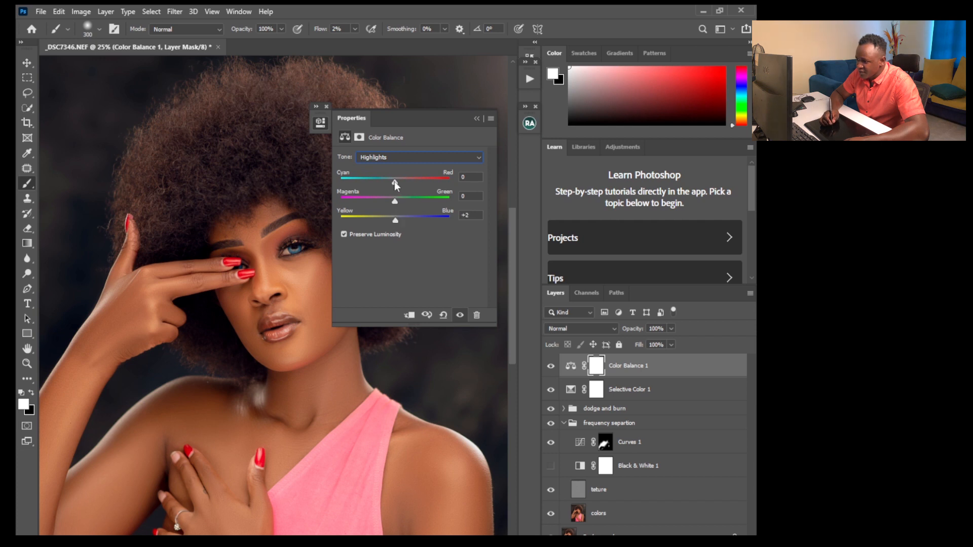
Group the Color Balance 1 and Selective Color 1 layers, and compare the whole portrait with and without the group
click(477, 119)
key(ctrl+minus)
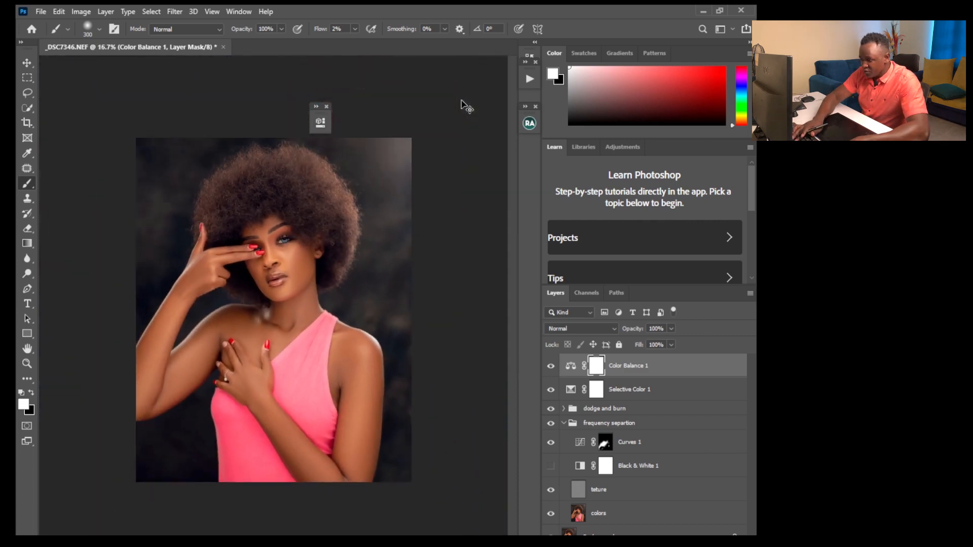
shift+click(622, 397)
key(ctrl+g)
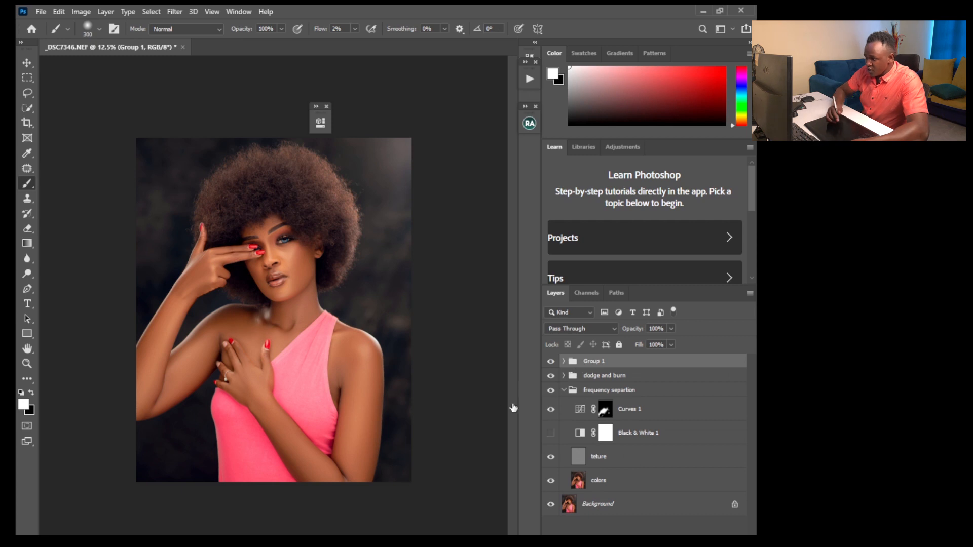
click(550, 362)
click(551, 362)
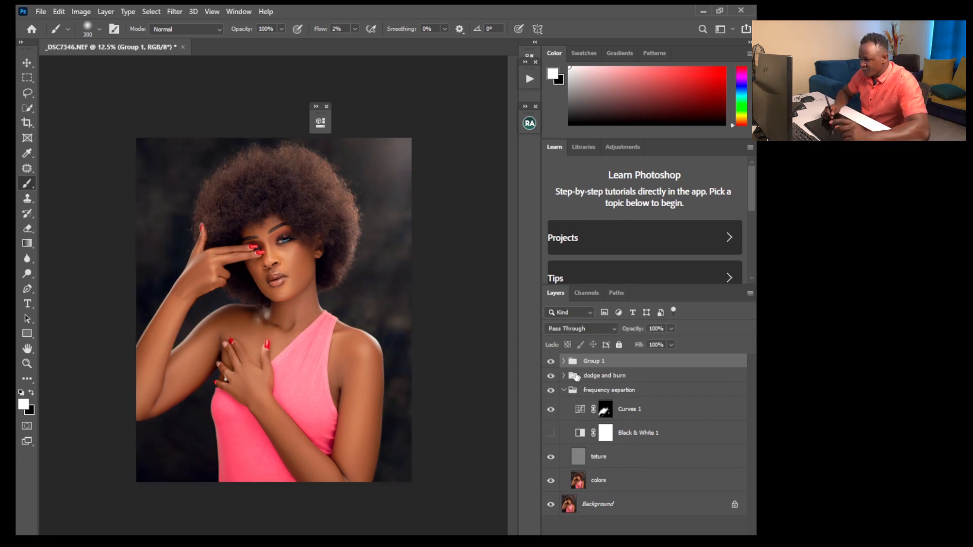
Rename the new adjustment group as colorgrading
double_click(590, 362)
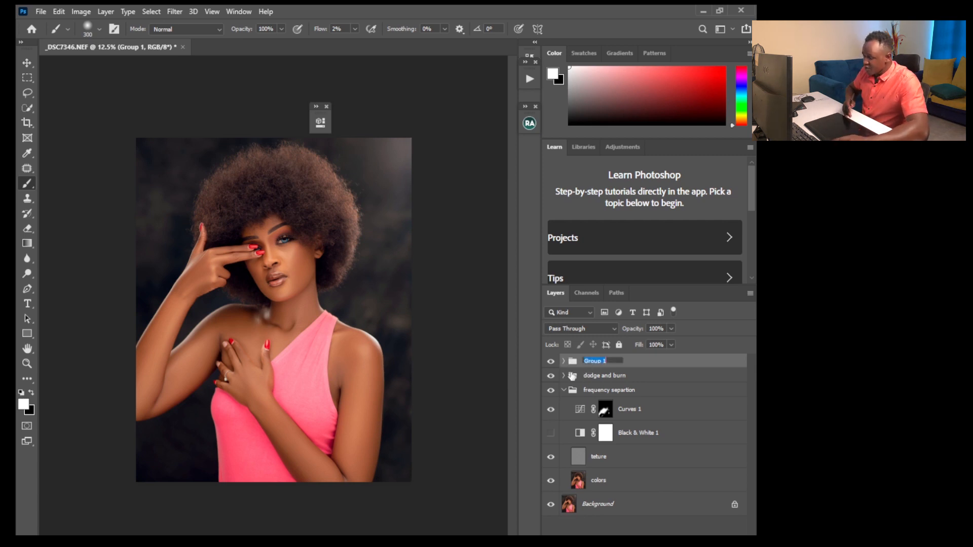
text(d)
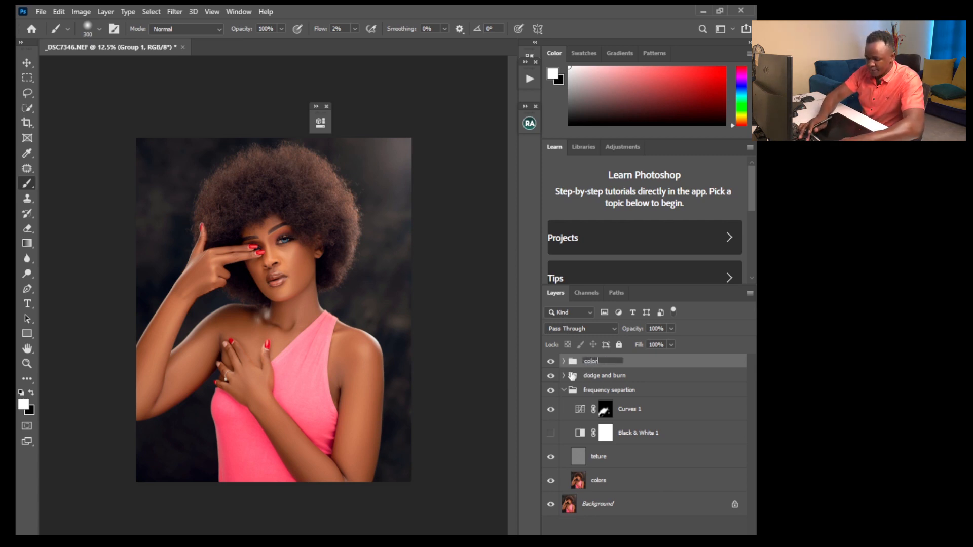
text(grading)
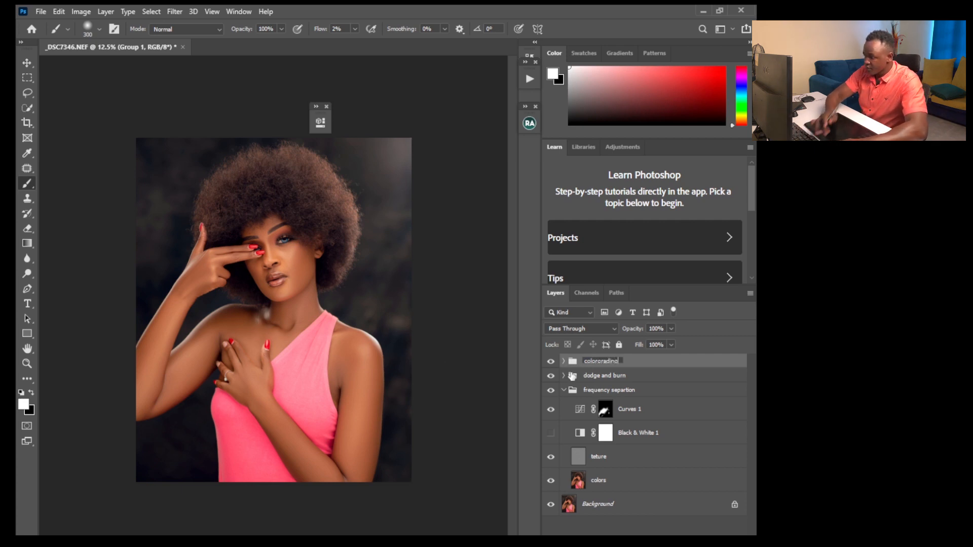
key(Return)
Add a Levels adjustment layer above Color Balance 1 inside the colorgrading group and set its black input level to 4
click(563, 361)
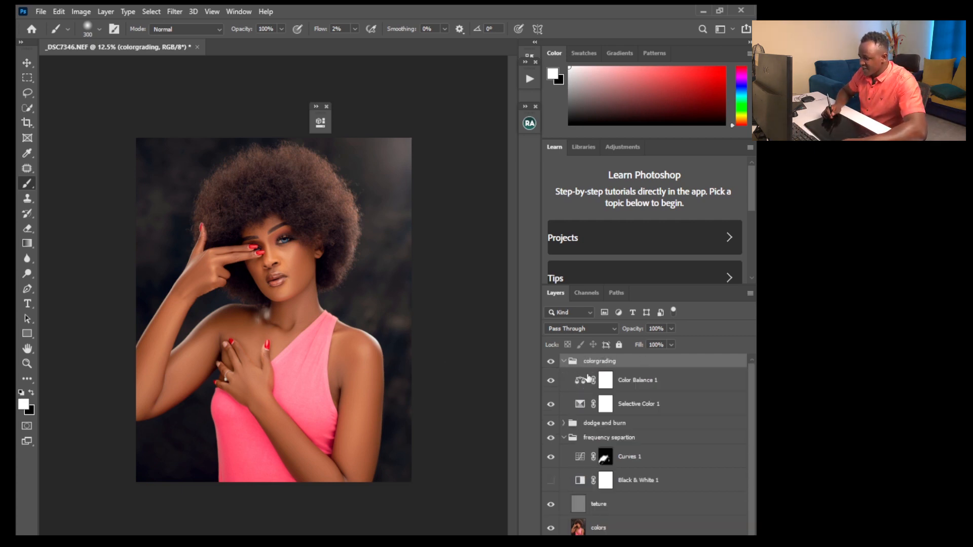
click(626, 380)
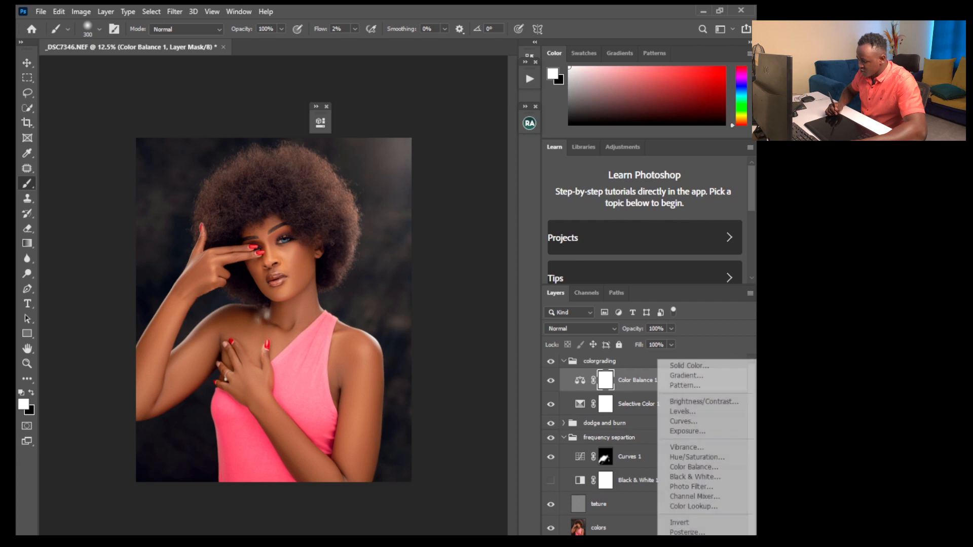
click(681, 410)
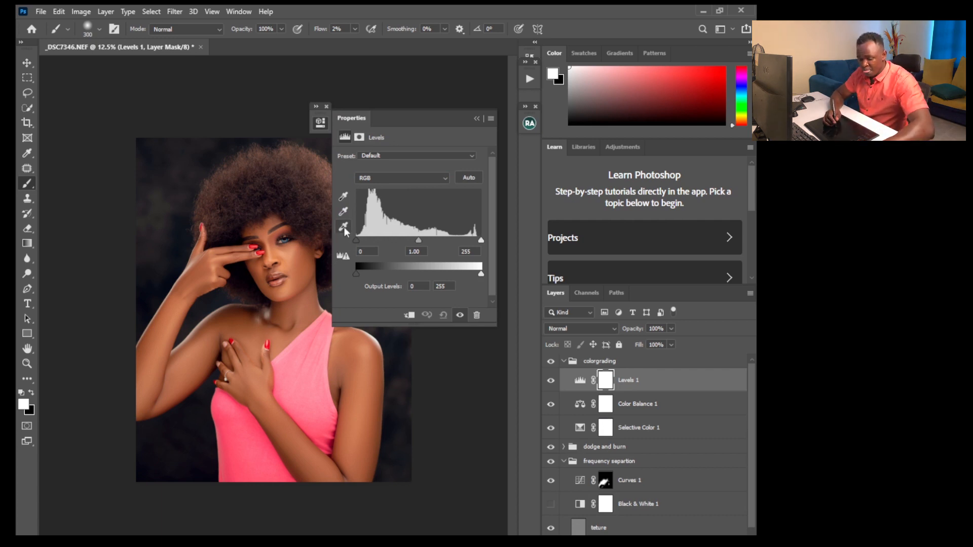
drag(356, 238, 358, 238)
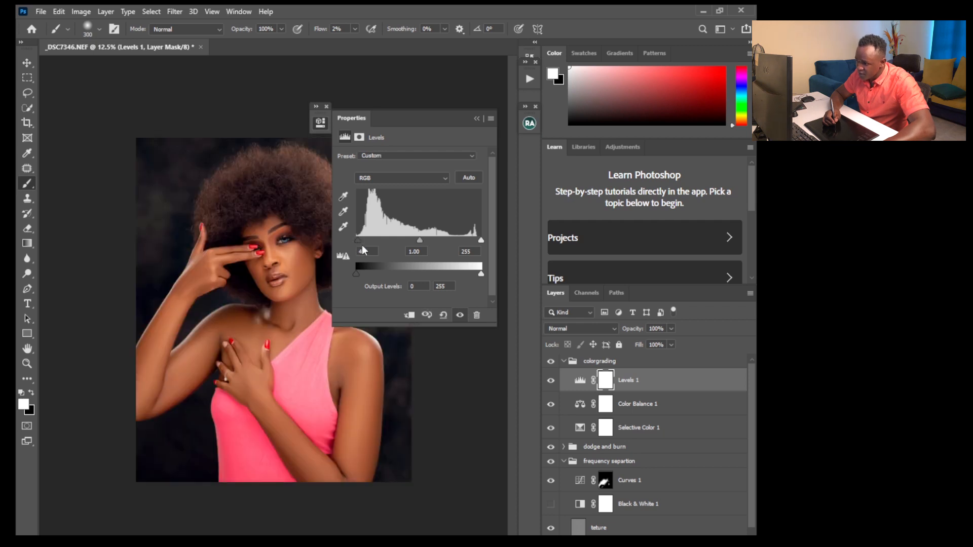
click(476, 118)
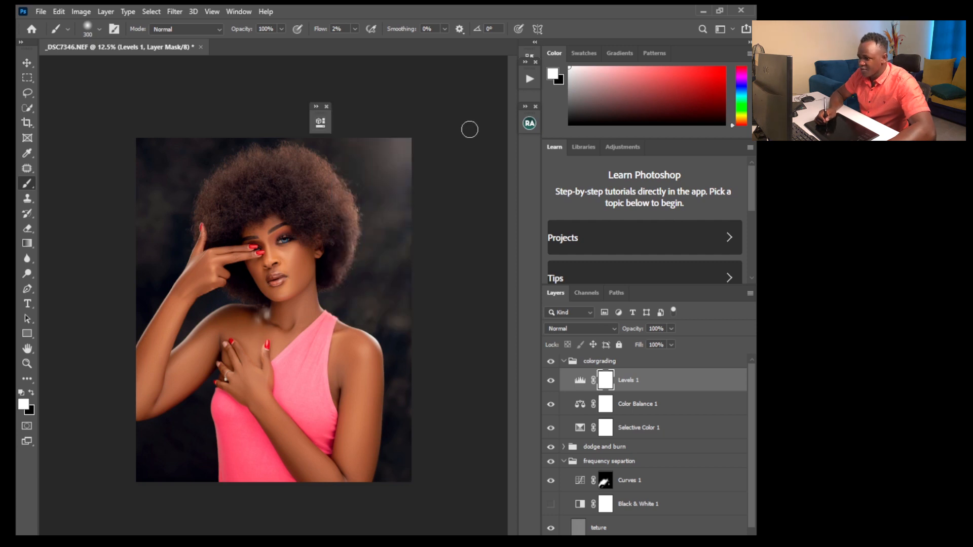
Lower the white input level of the Levels 1 layer slightly to brighten the highlights
double_click(573, 378)
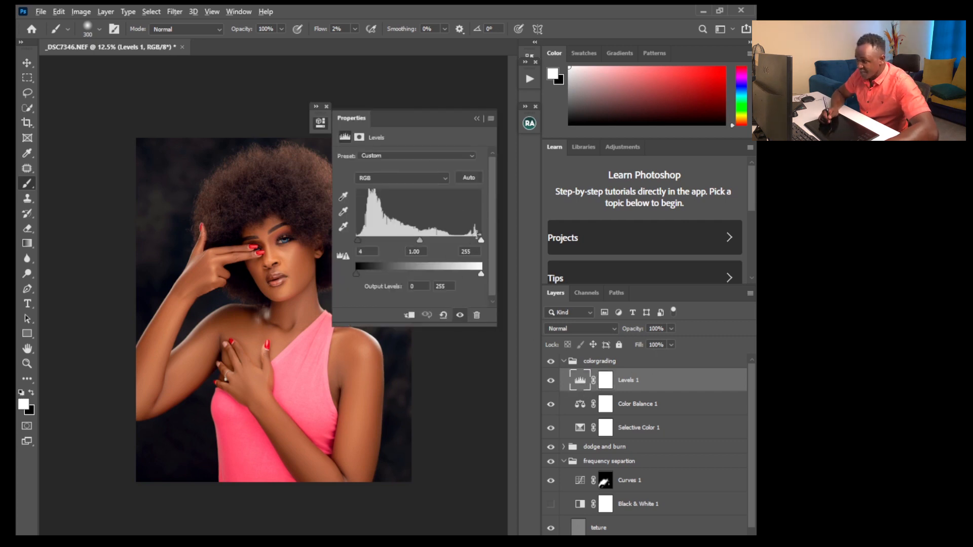
drag(480, 240, 478, 240)
click(476, 118)
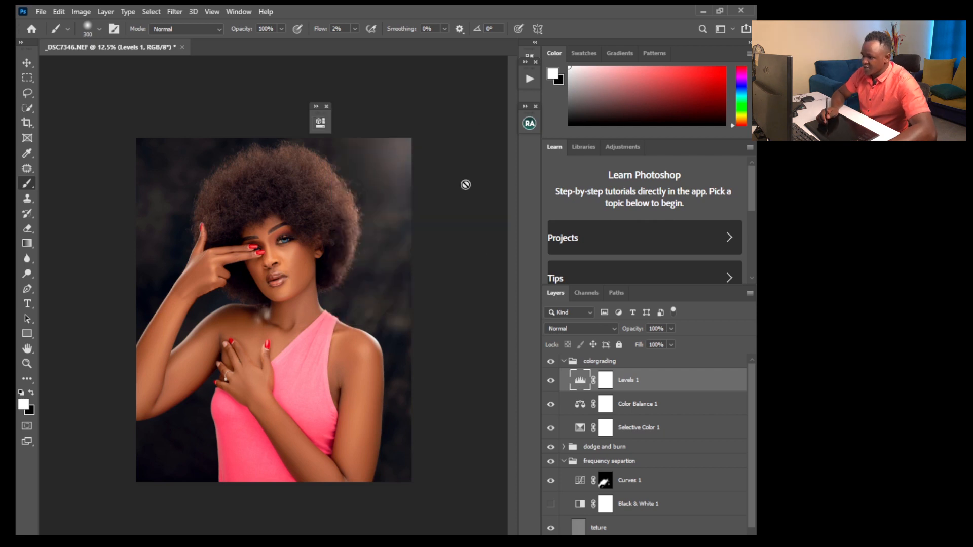
Collapse the colorgrading group and compare the portrait with and without the colorgrading and dodge and burn groups
click(564, 360)
click(551, 361)
click(551, 362)
click(551, 361)
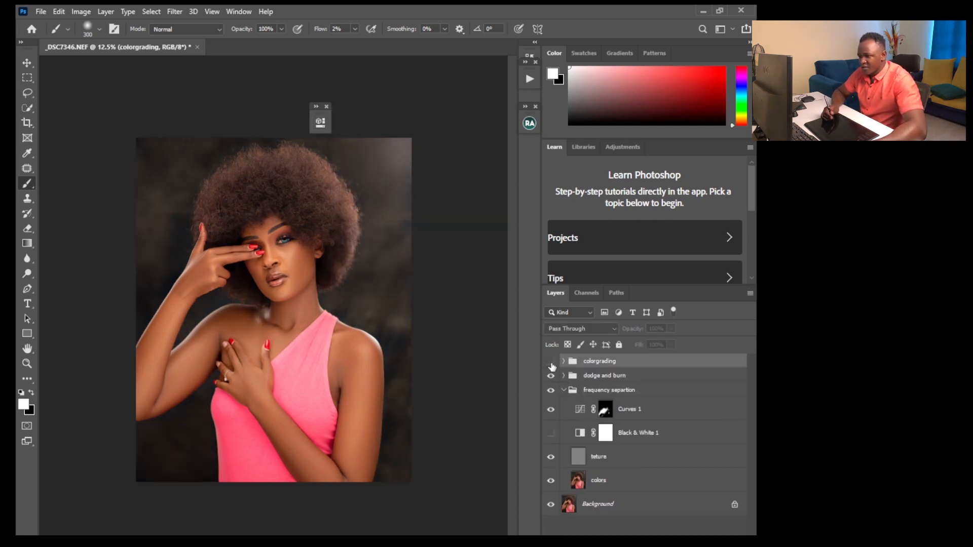
click(551, 361)
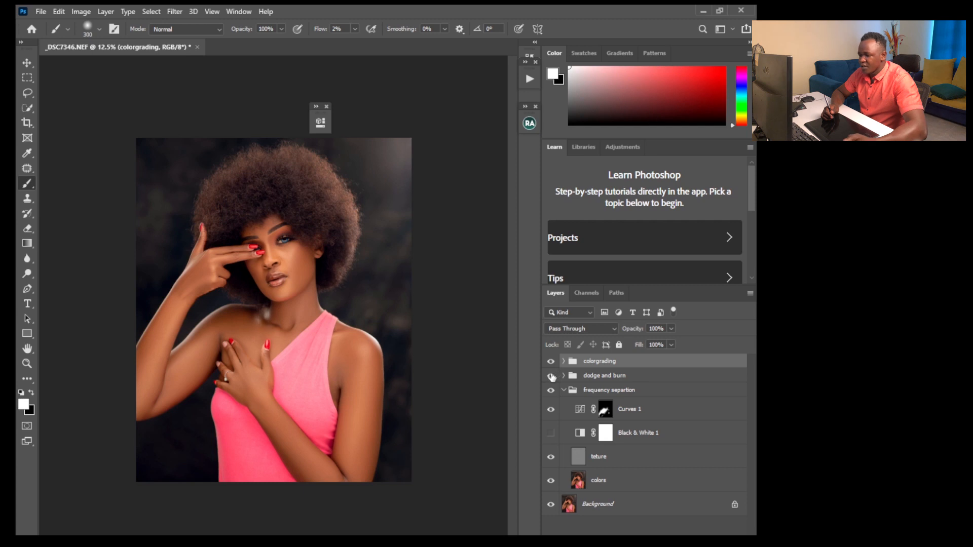
click(551, 373)
click(551, 374)
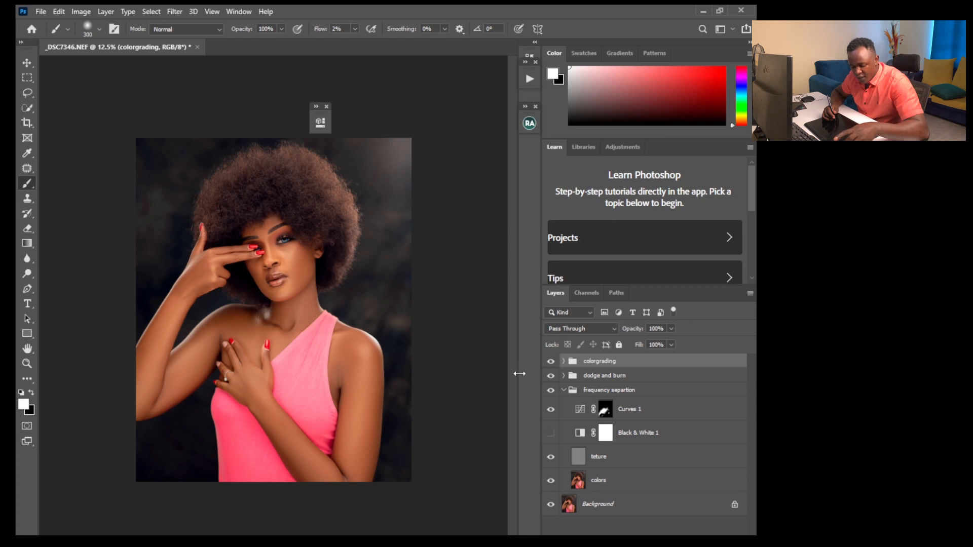
Stamp all visible layers into a new layer at the top of the stack and duplicate it
key(ctrl+shift+alt+e)
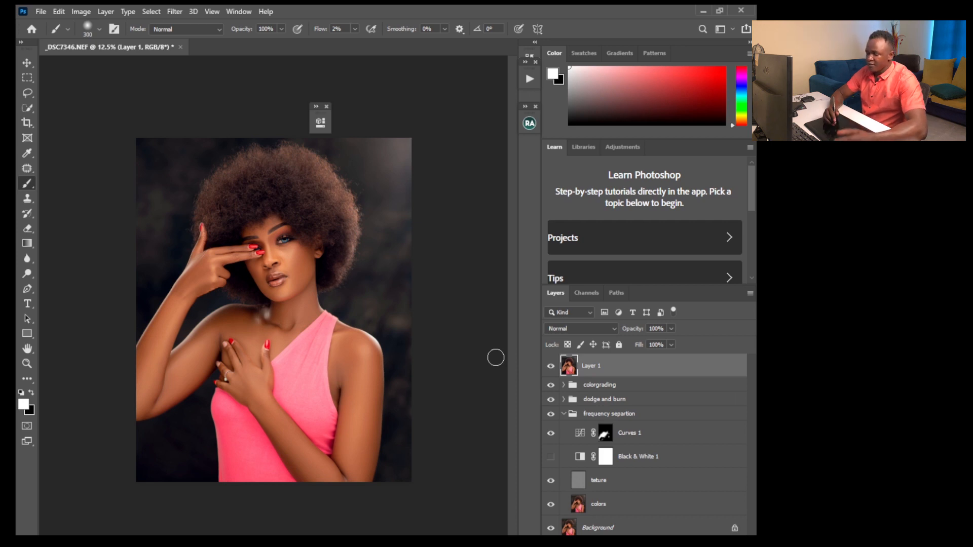
key(ctrl+j)
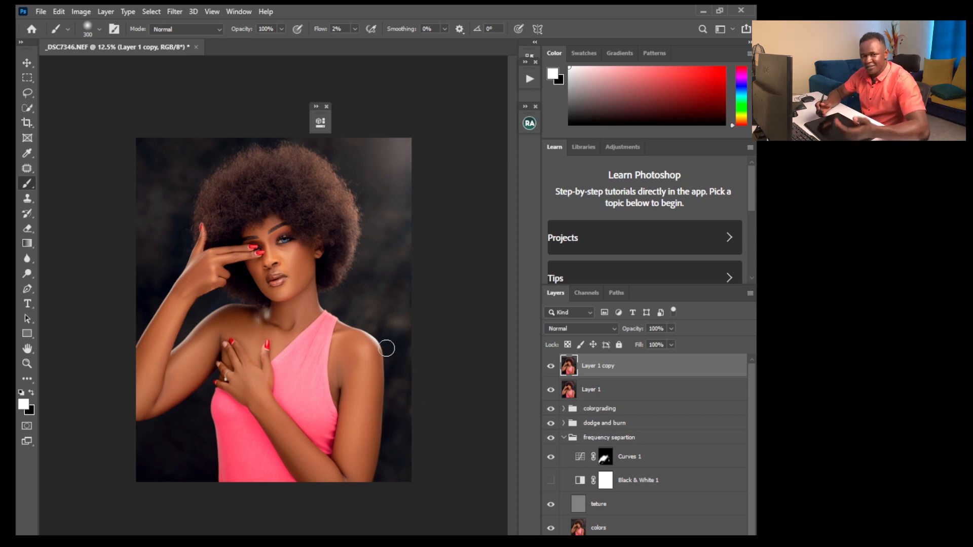
Select the subject, add a Selective Color adjustment layer from the selection, and invert its mask to target the background
click(151, 11)
click(161, 147)
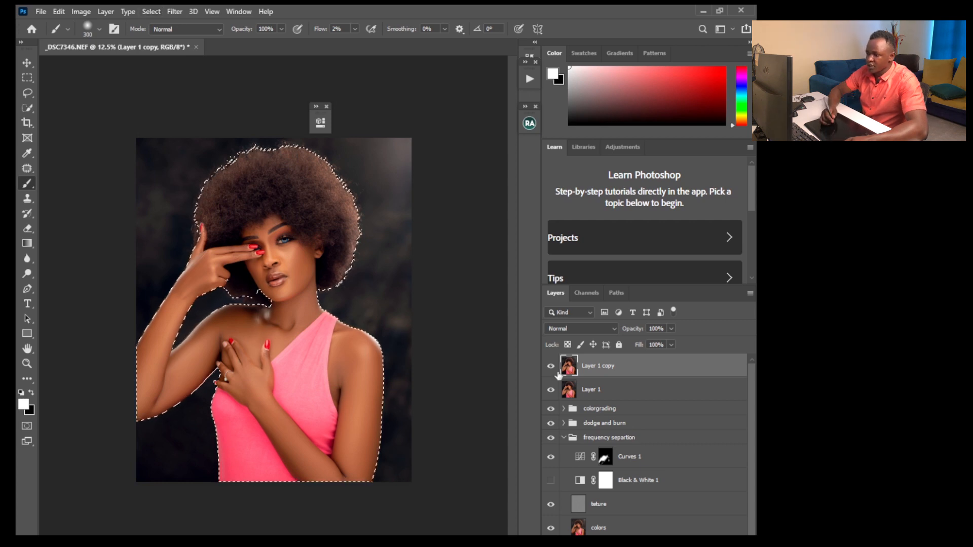
click(651, 540)
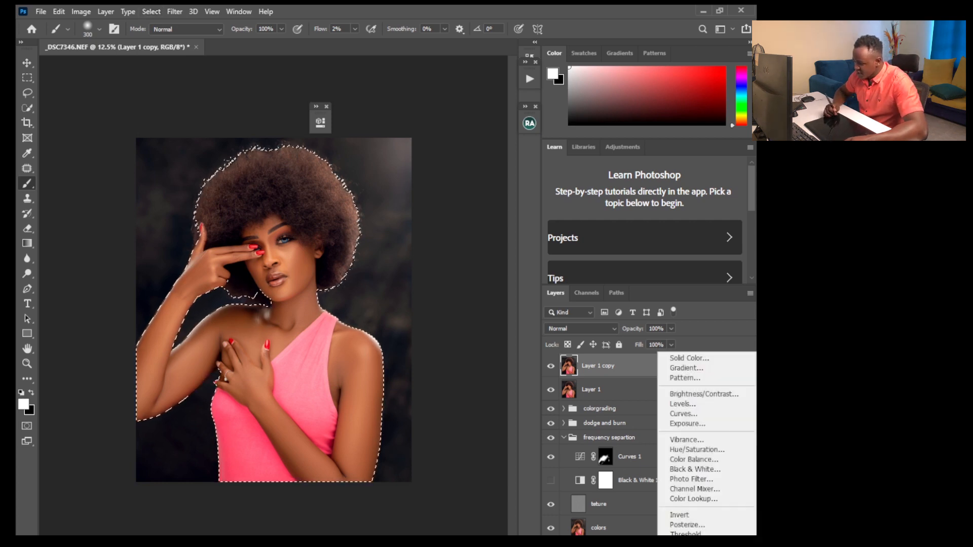
click(682, 404)
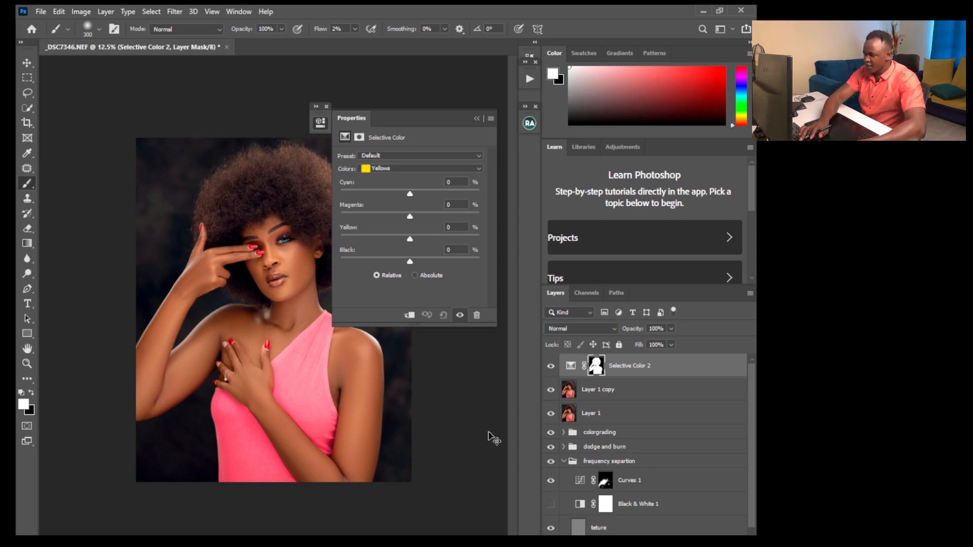
key(ctrl+i)
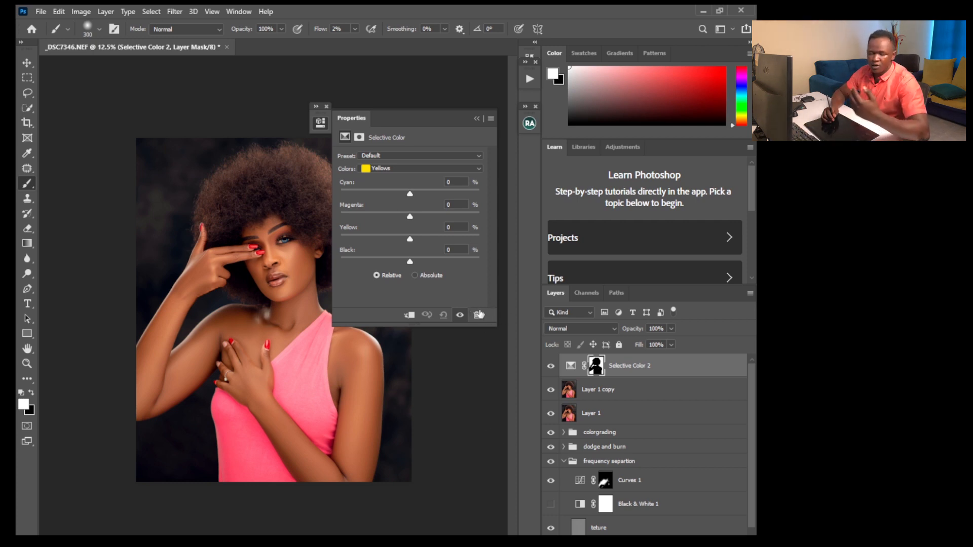
Feather the Selective Color 2 layer mask by 3.0 px
click(571, 366)
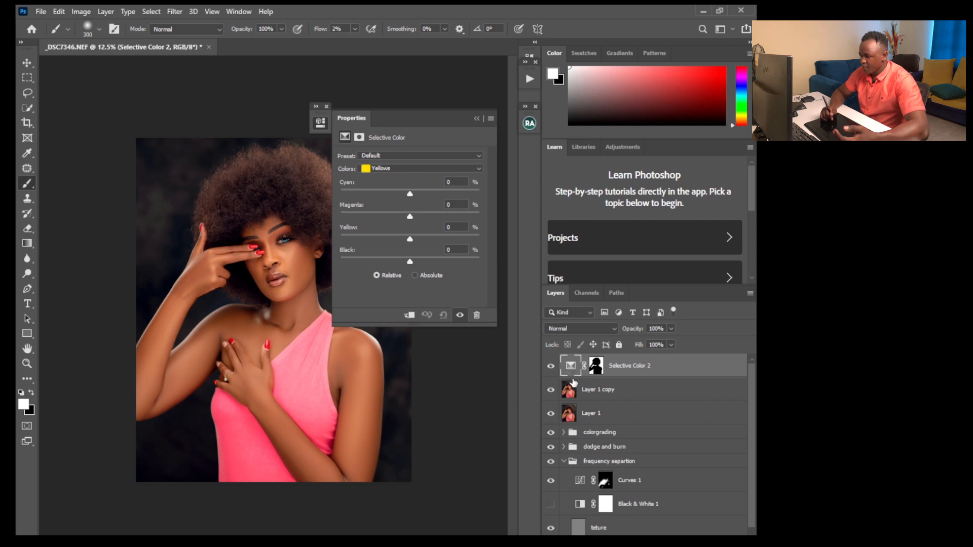
click(596, 367)
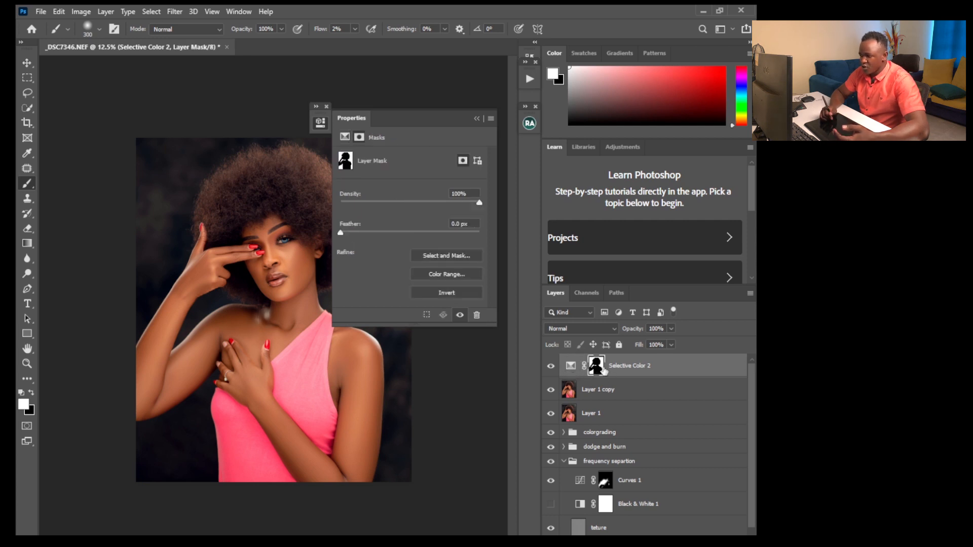
drag(341, 233, 363, 239)
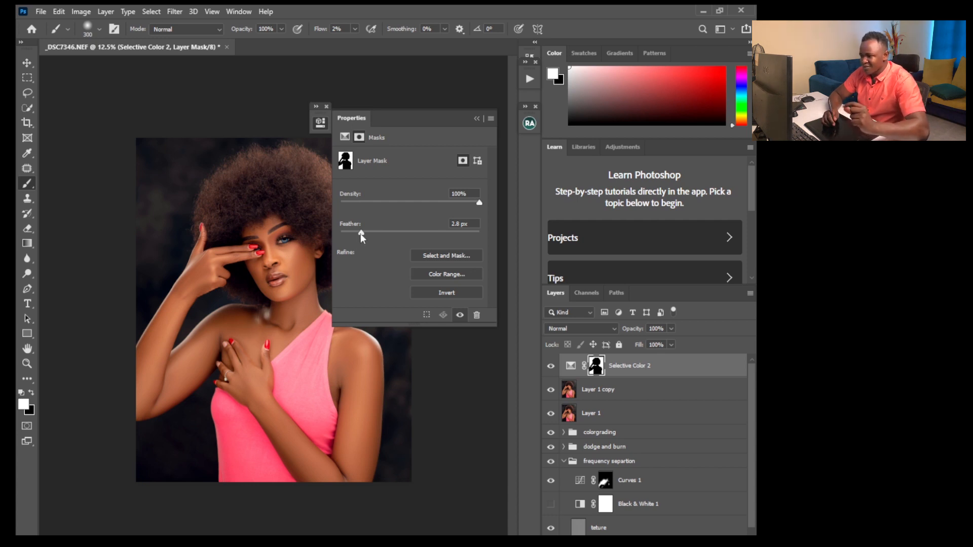
drag(362, 236, 365, 234)
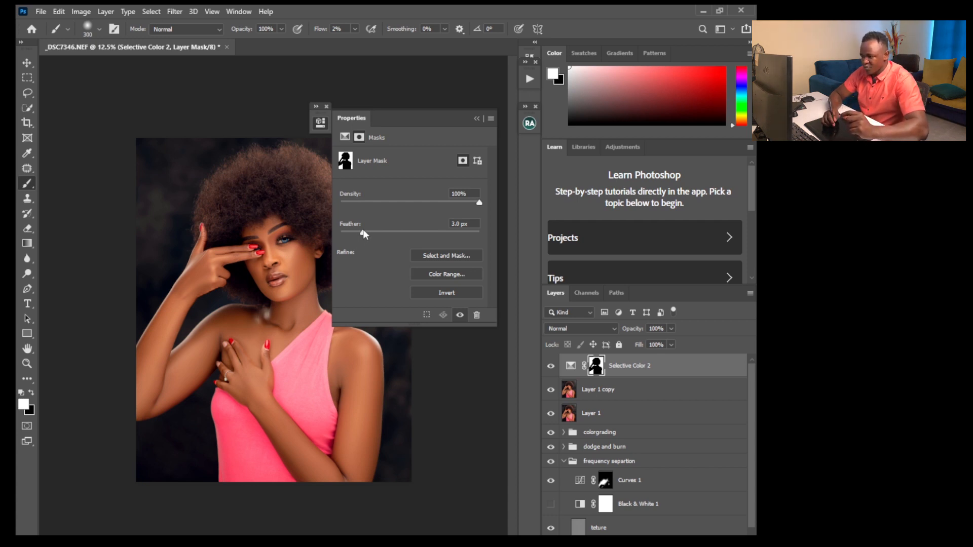
click(477, 118)
Set the Blacks of Selective Color 2 to Magenta -2, Yellow -2 and Black -5
double_click(570, 366)
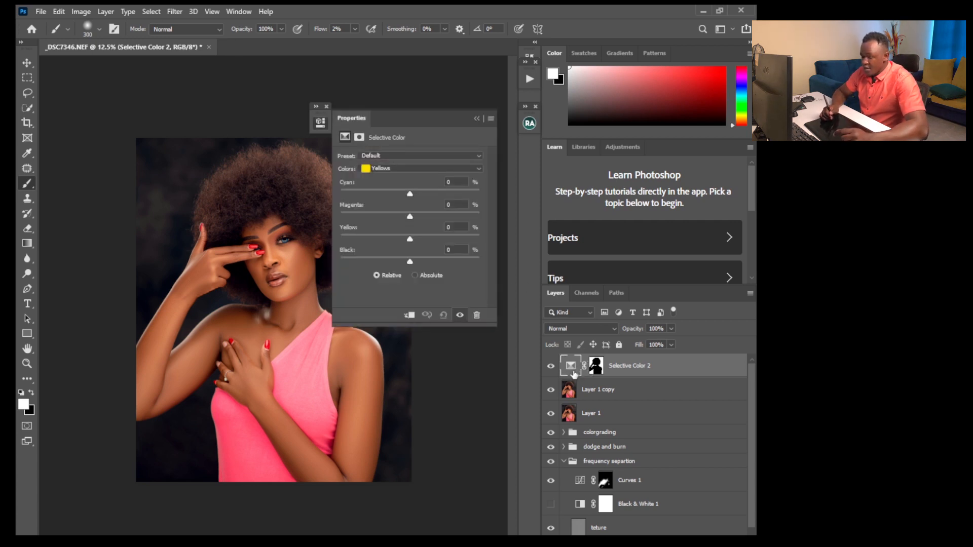
click(397, 169)
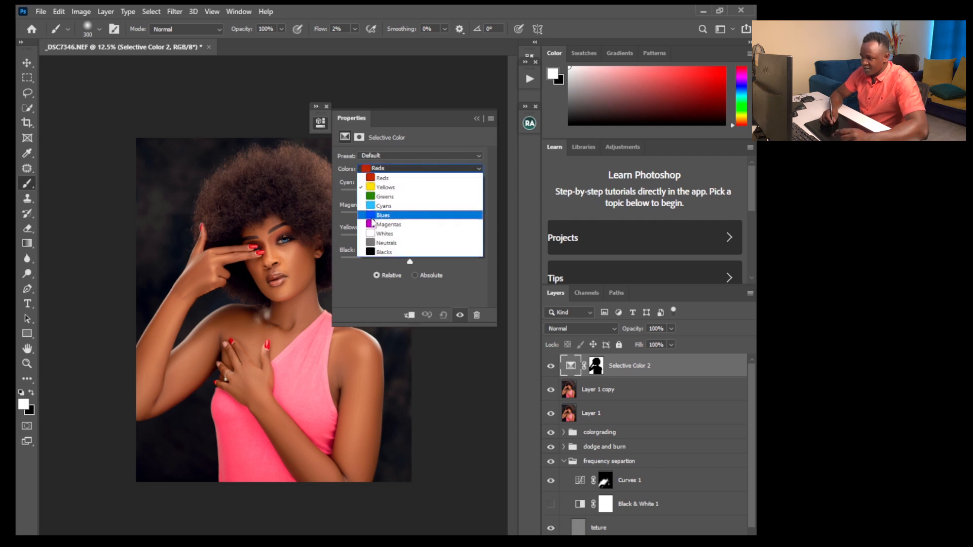
click(380, 250)
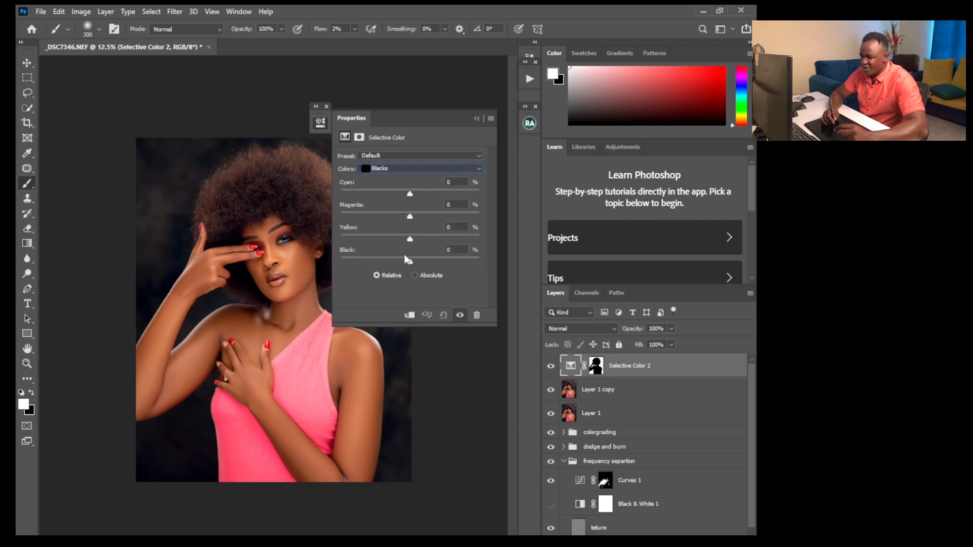
drag(411, 261, 406, 239)
drag(408, 193, 407, 217)
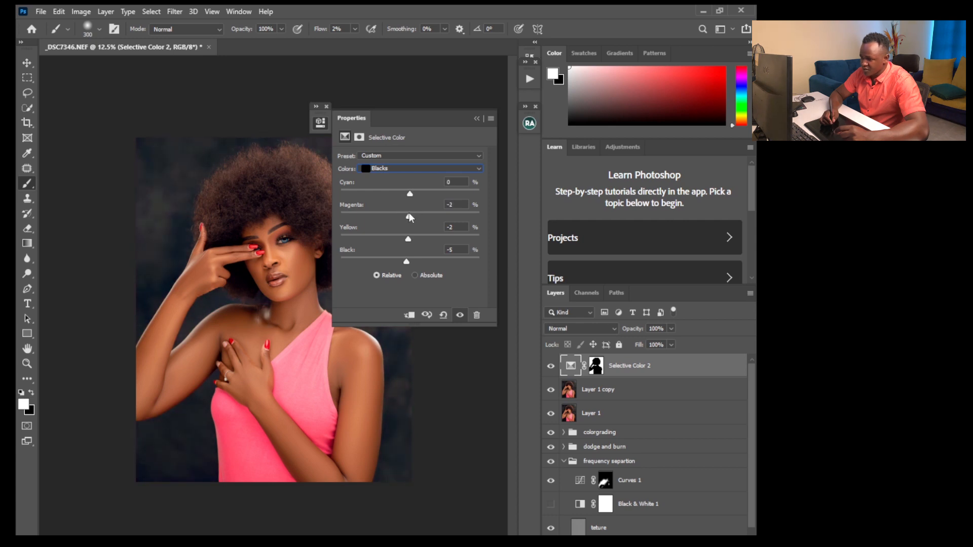
click(477, 120)
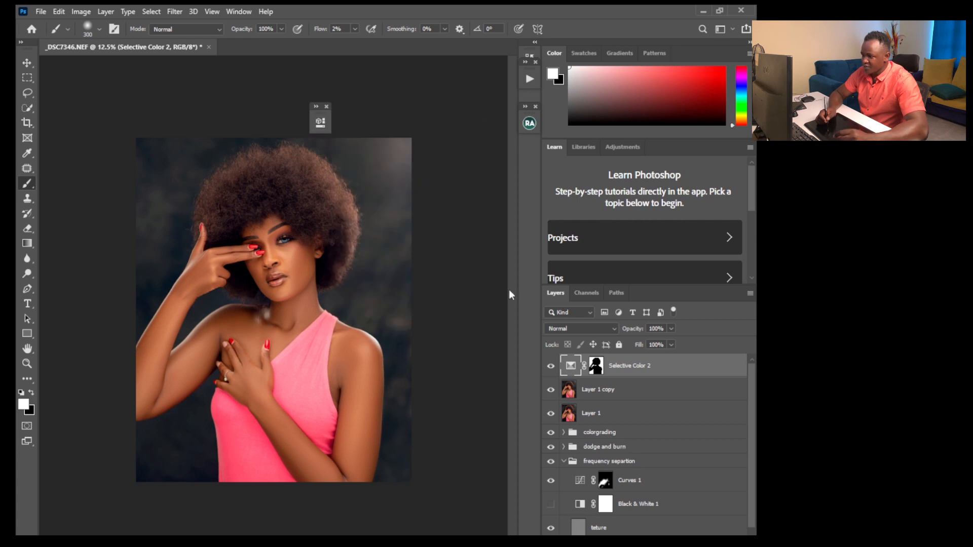
Compare the background with and without the Selective Color 2 layer
click(551, 366)
click(551, 366)
click(551, 367)
click(552, 367)
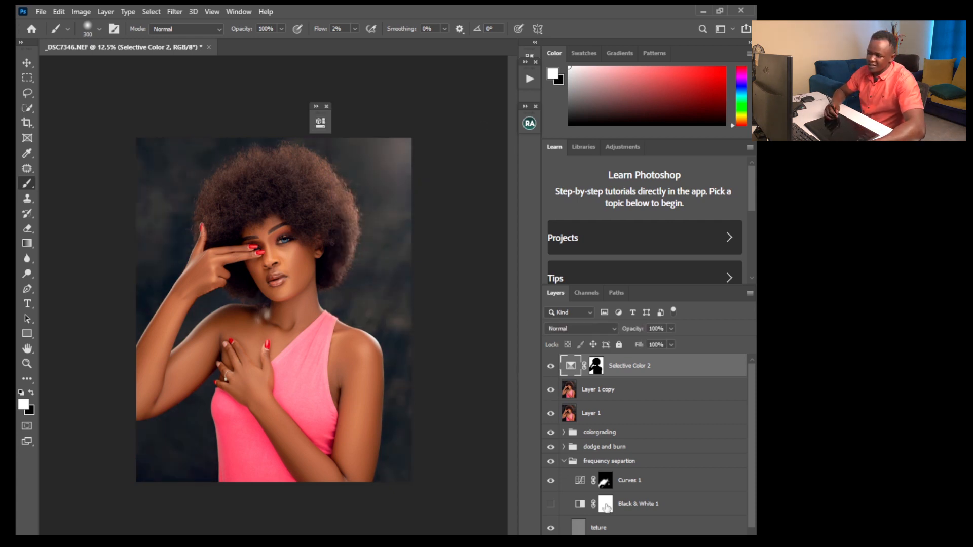
Add a Curves adjustment layer above Selective Color 2 and slightly raise the midtones sampled from the chest skin with on-image adjustment
click(657, 540)
click(684, 419)
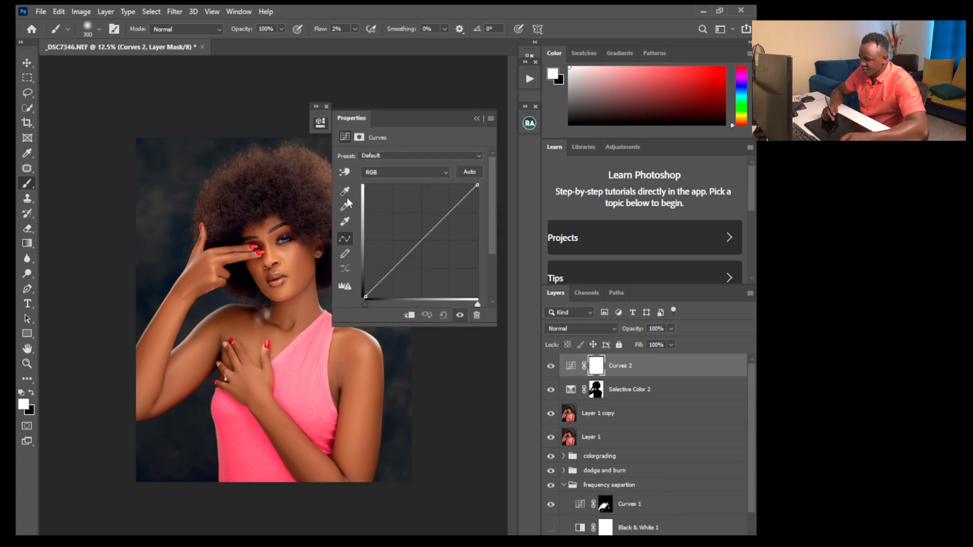
click(345, 173)
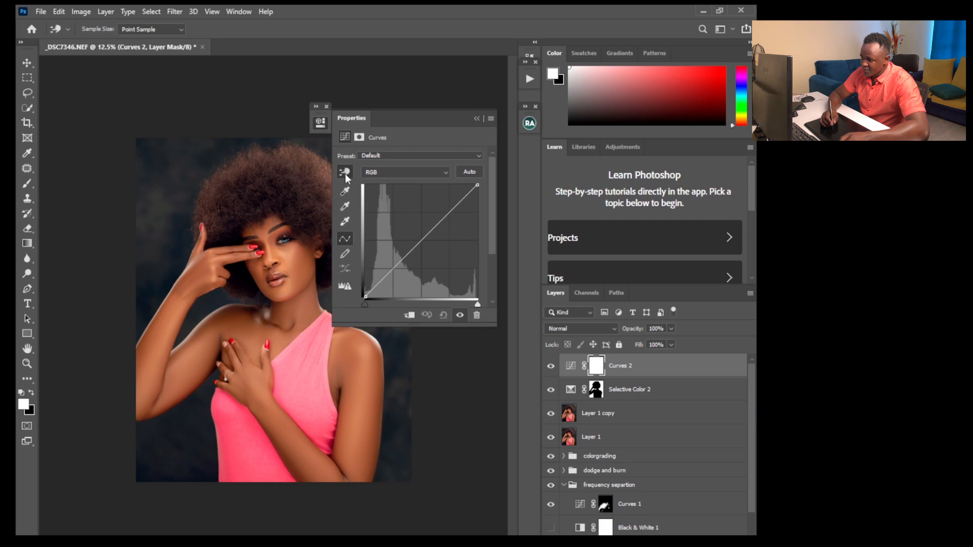
click(261, 333)
drag(260, 333, 259, 328)
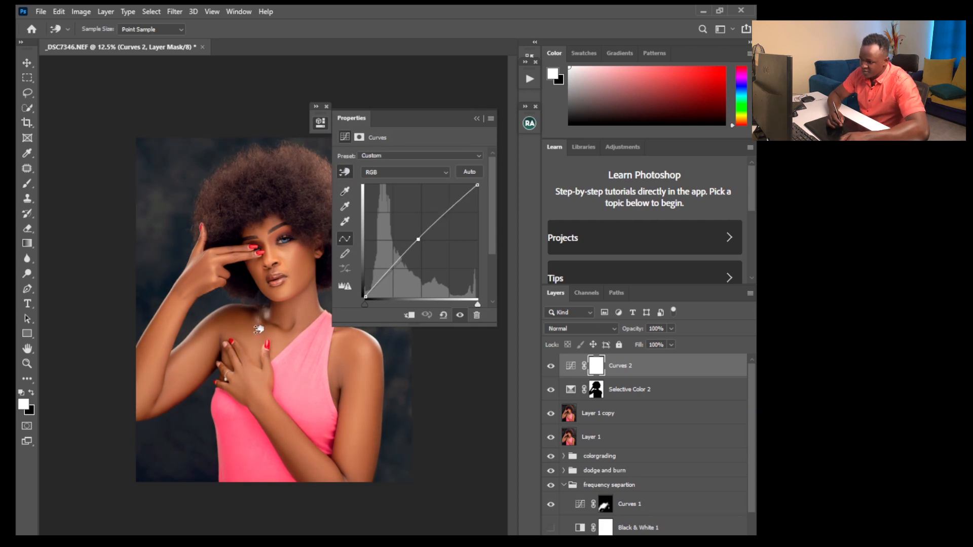
Reduce the opacity of the Curves 2 adjustment layer to 79%
click(476, 119)
click(672, 329)
drag(674, 342, 662, 342)
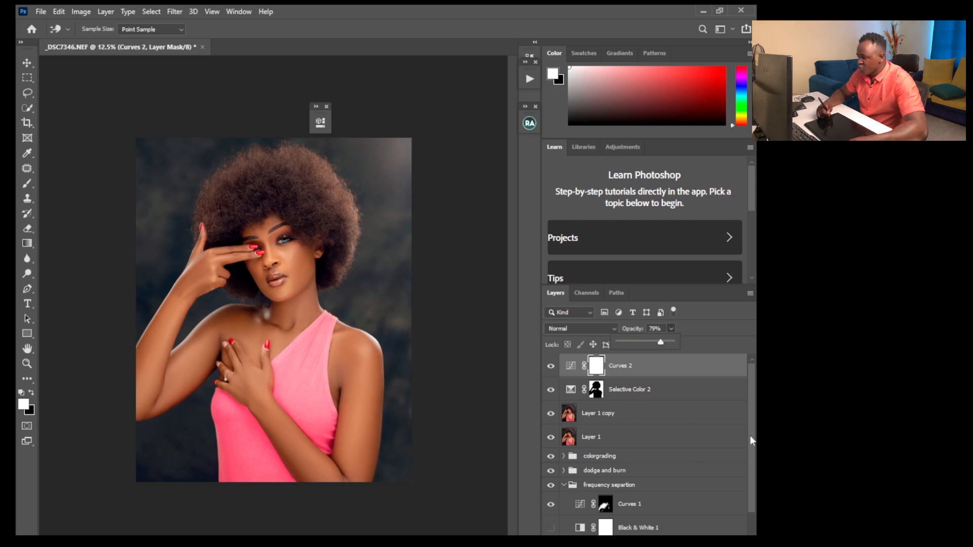
Group all layers above the Background layer and name the group "editing"
drag(750, 436, 746, 528)
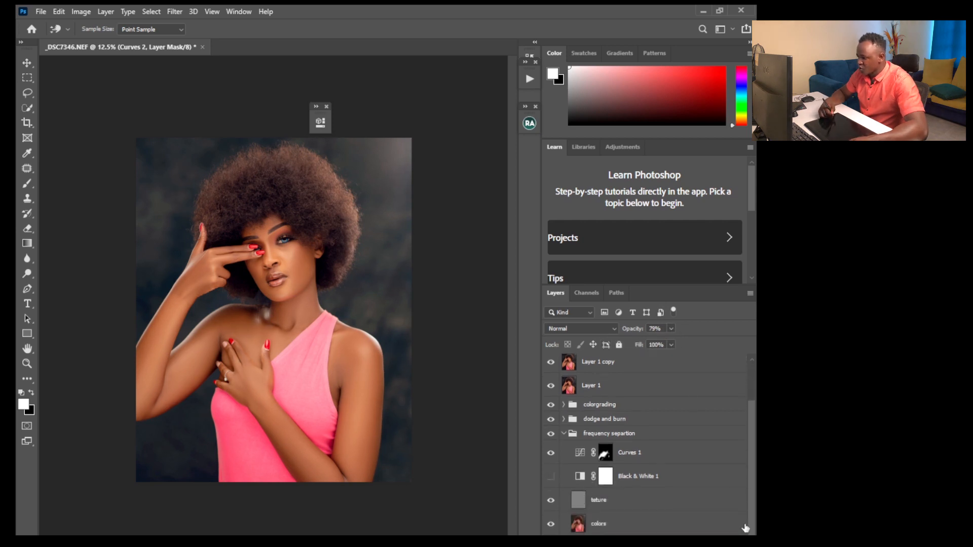
shift+click(628, 527)
key(ctrl+g)
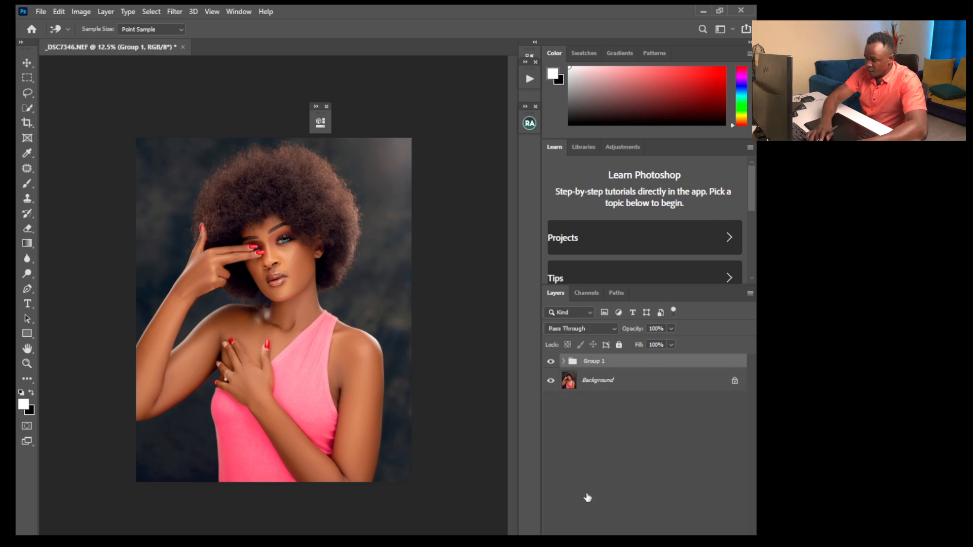
double_click(601, 361)
text(editing)
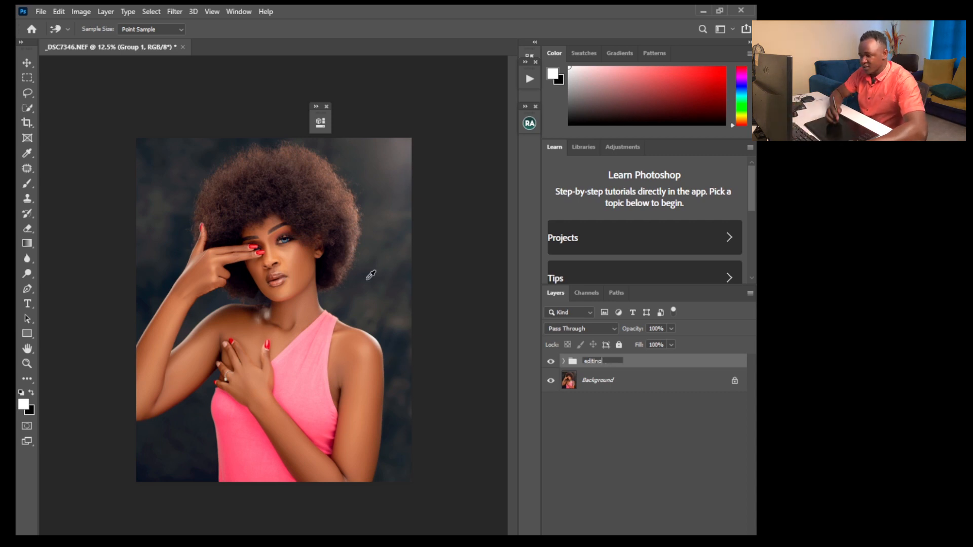
key(Return)
key(b)
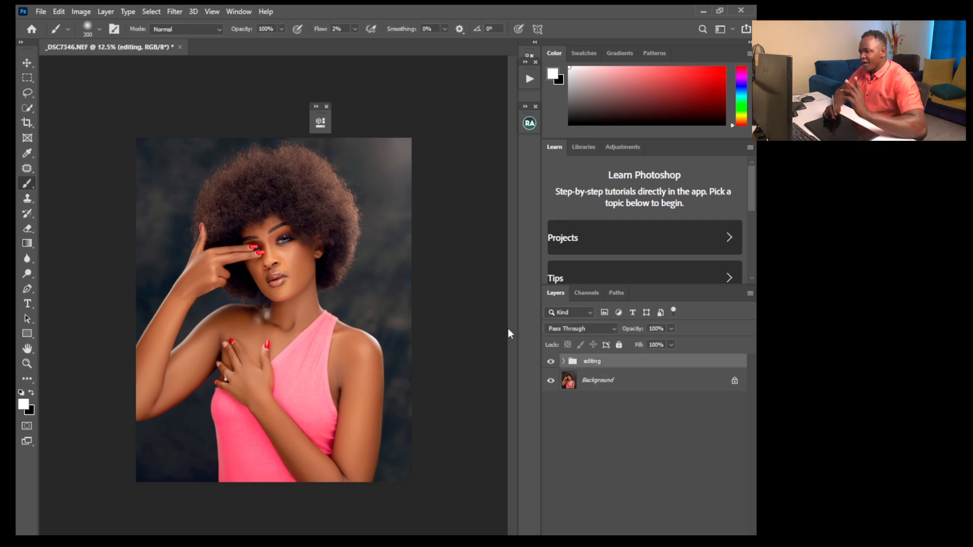
Compare the portrait with and without the "editing" group
click(551, 361)
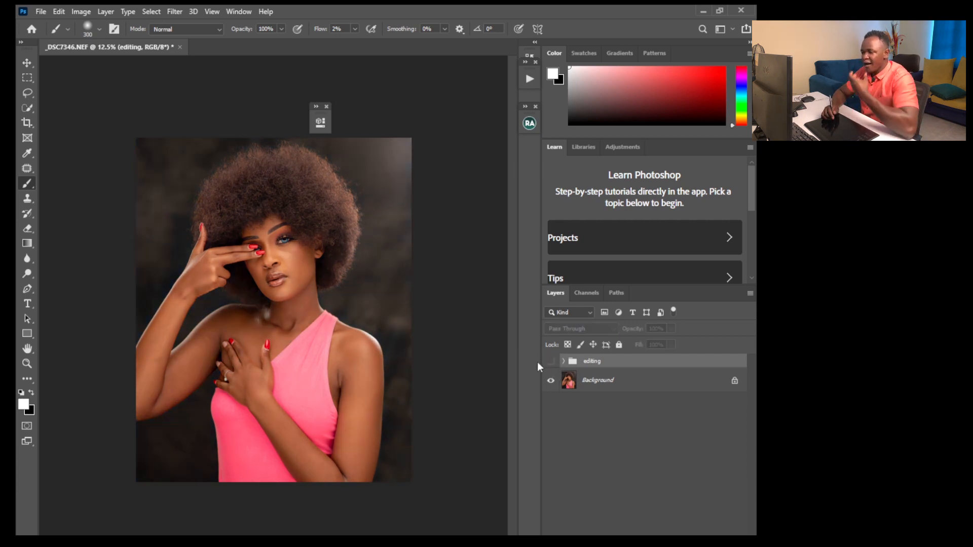
click(553, 362)
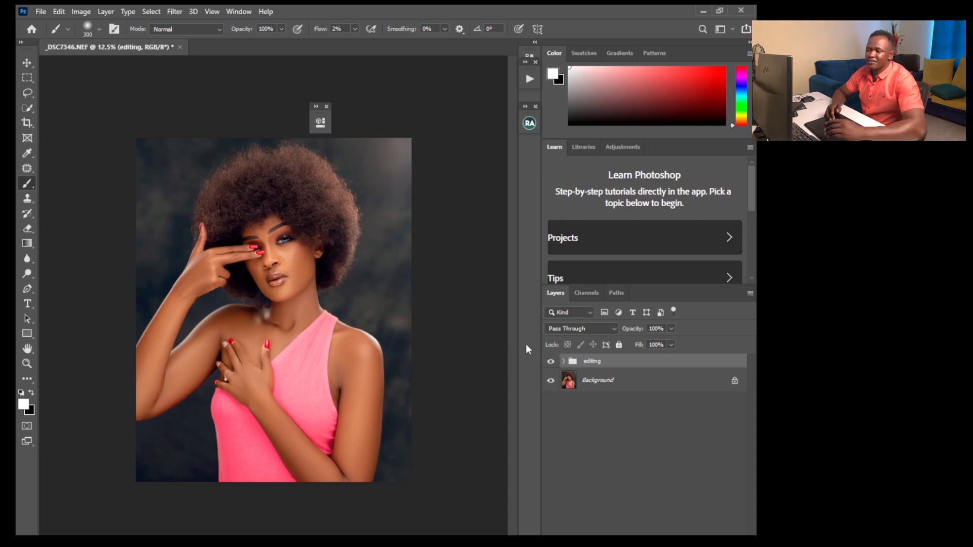
click(550, 362)
click(551, 362)
click(551, 361)
click(551, 362)
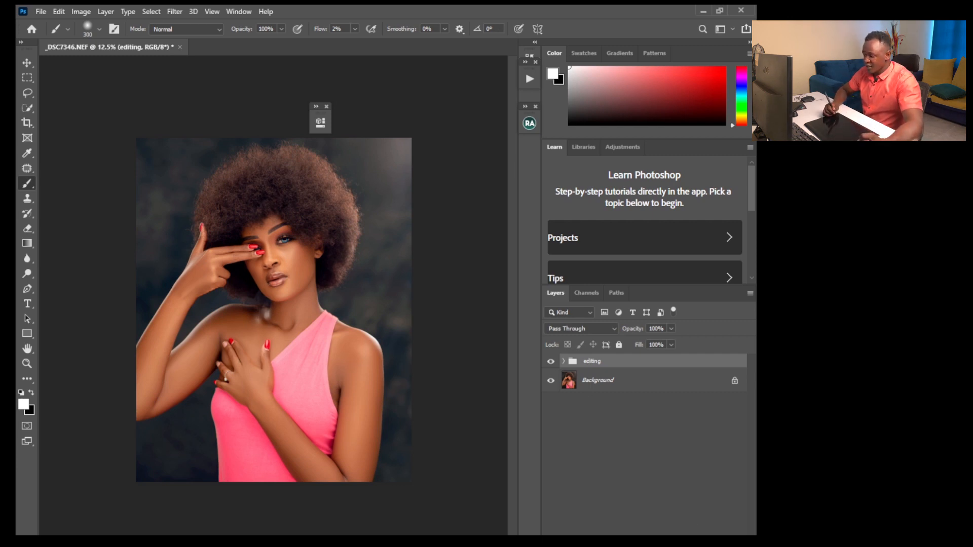
Add a Vibrance adjustment layer above the "editing" group and slightly raise its vibrance
click(658, 543)
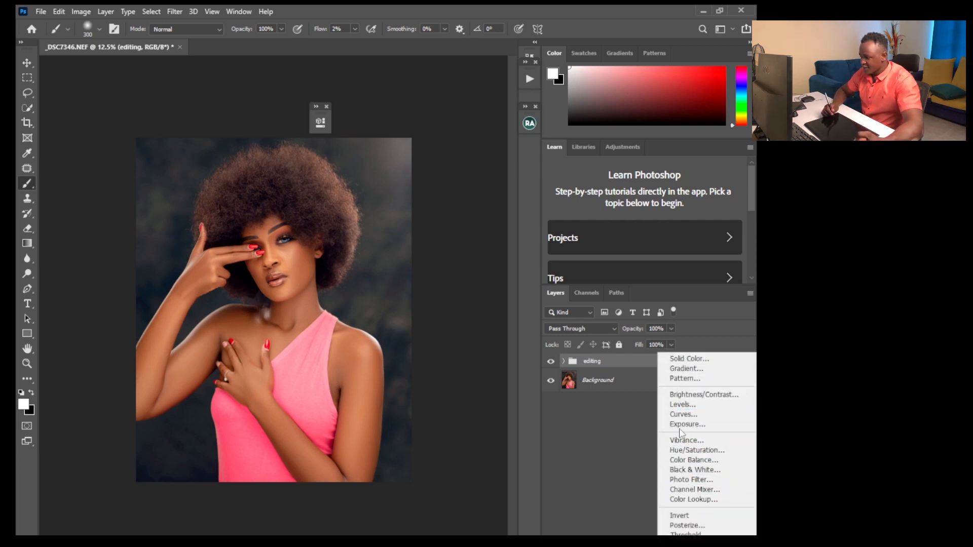
click(685, 440)
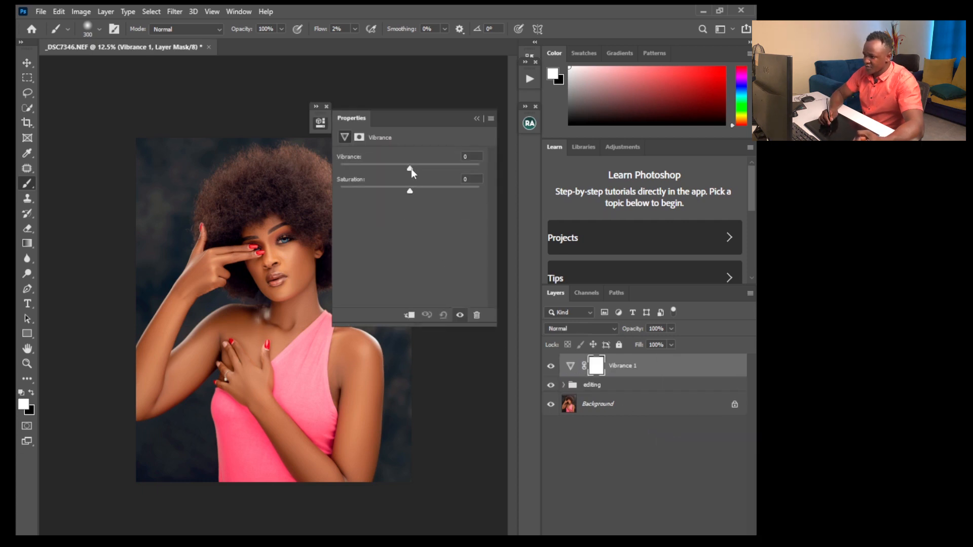
drag(410, 169, 413, 169)
click(477, 119)
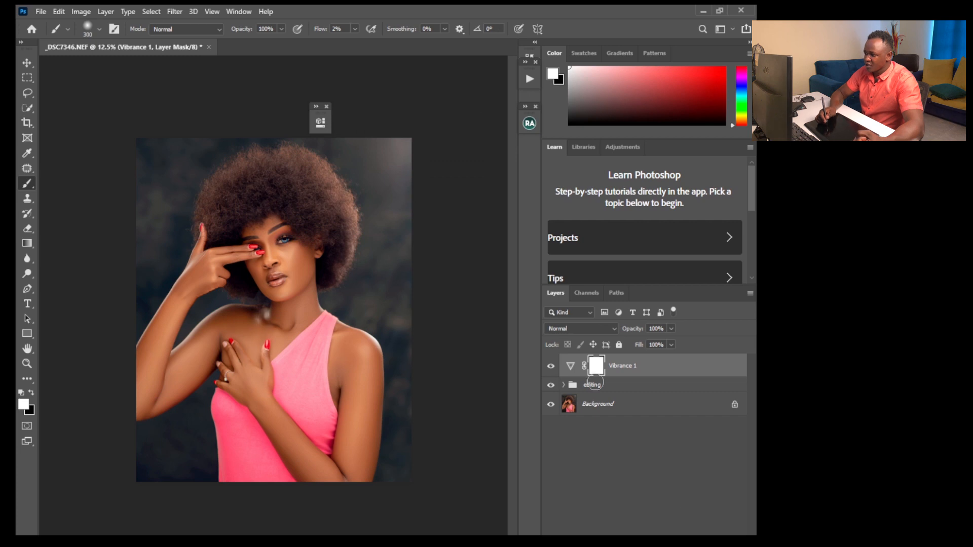
Add a Black & White adjustment layer above Vibrance 1, blended in Luminosity mode at 49% opacity
click(658, 535)
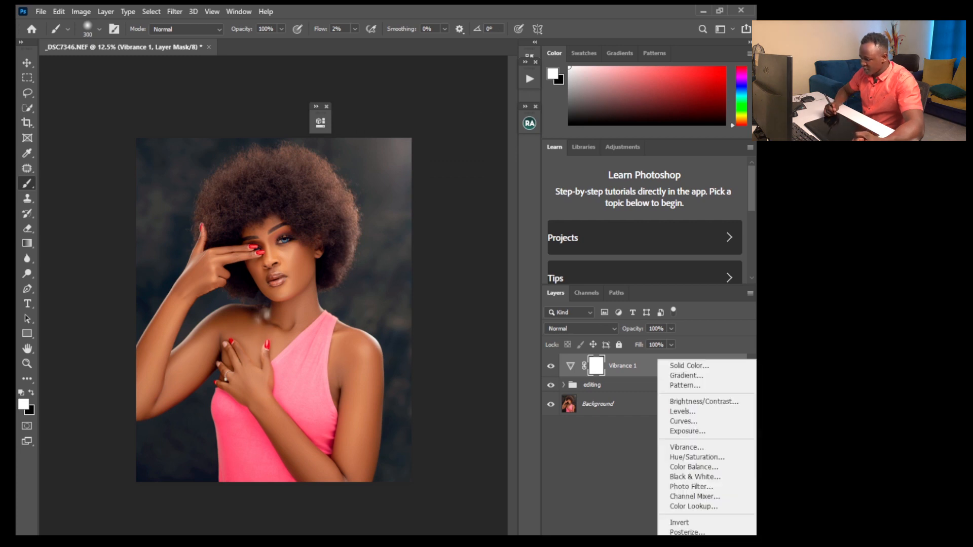
click(693, 478)
click(477, 119)
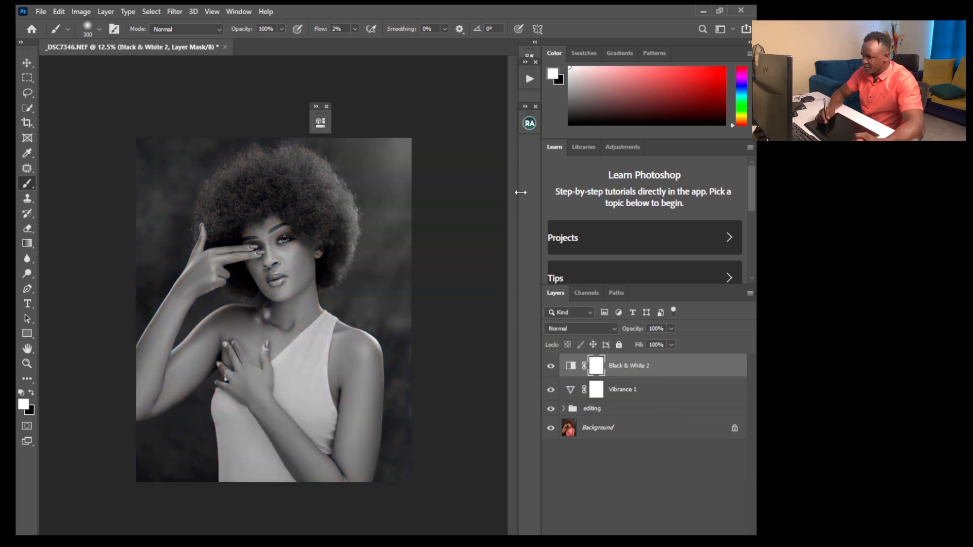
click(580, 329)
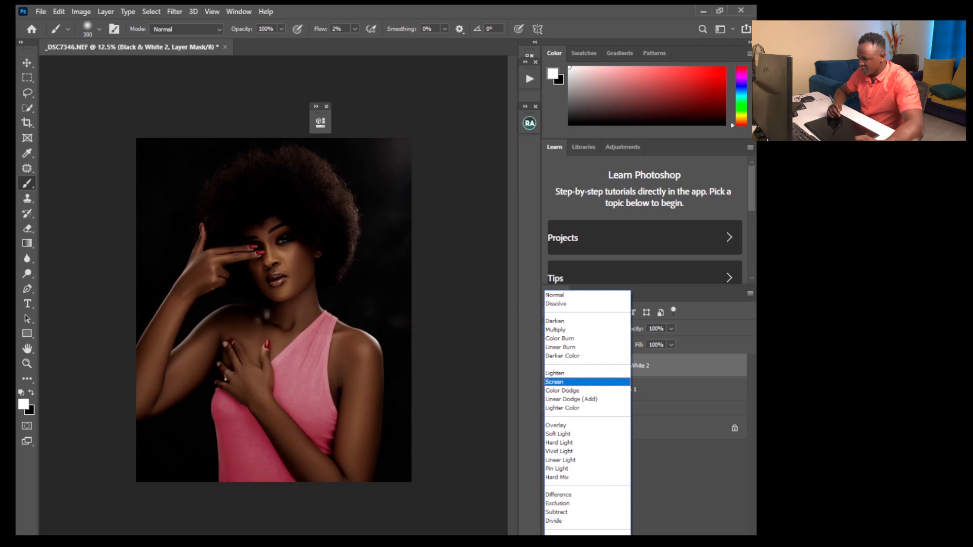
click(563, 546)
click(671, 329)
drag(647, 354, 644, 355)
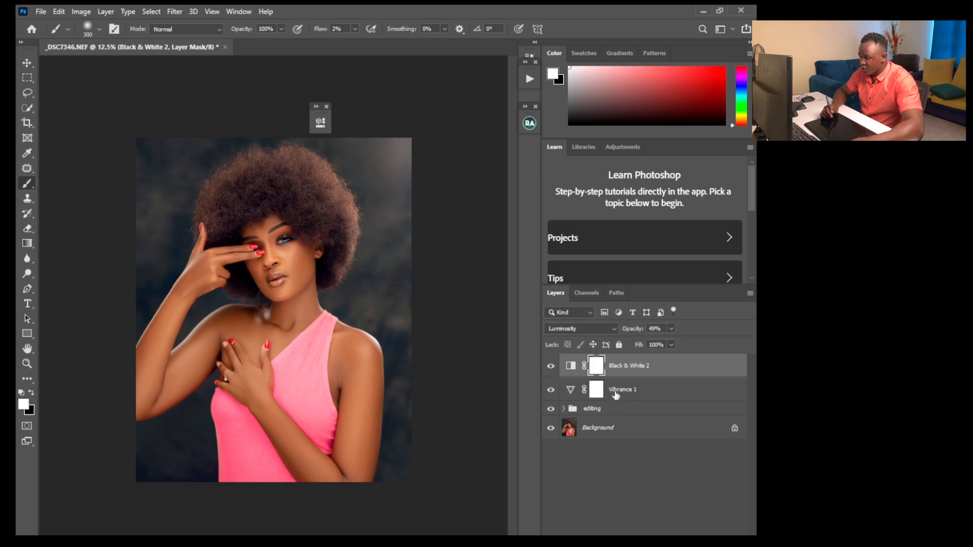
Group the Black & White 2 and Vibrance 1 layers and name the group "pop"
shift+click(614, 389)
key(ctrl+g)
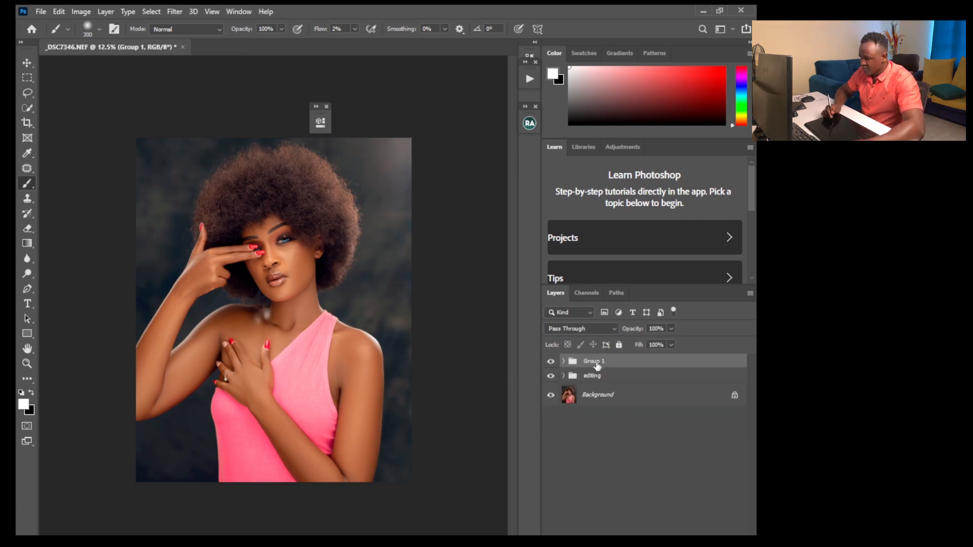
double_click(591, 361)
text(ooo)
click(615, 375)
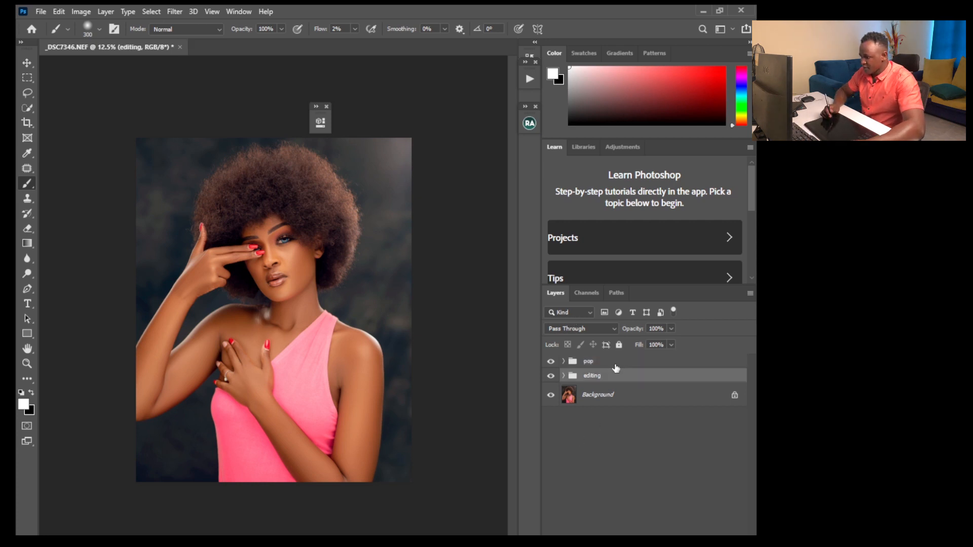
Compare the portrait with and without the "pop" and "editing" groups, leaving both visible
click(552, 377)
click(551, 378)
click(551, 378)
click(552, 378)
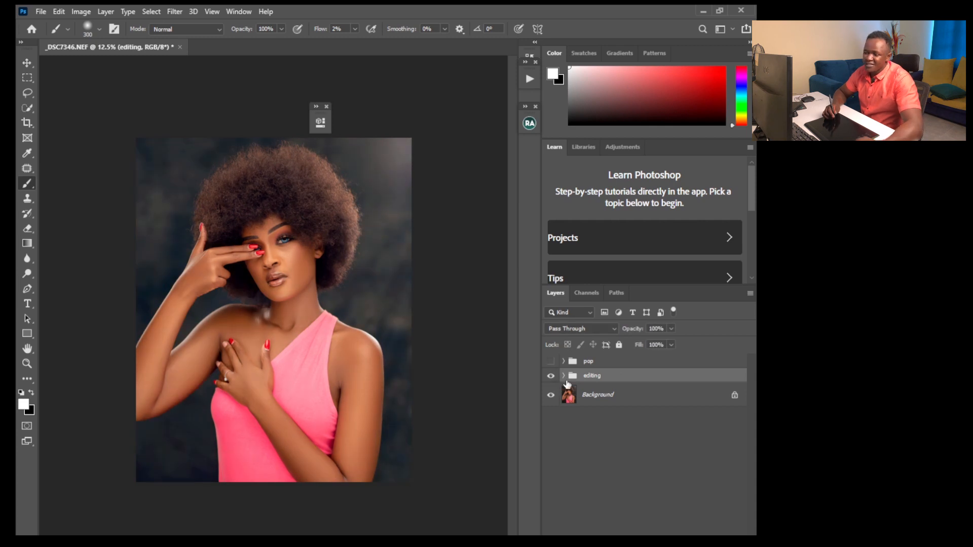
click(552, 377)
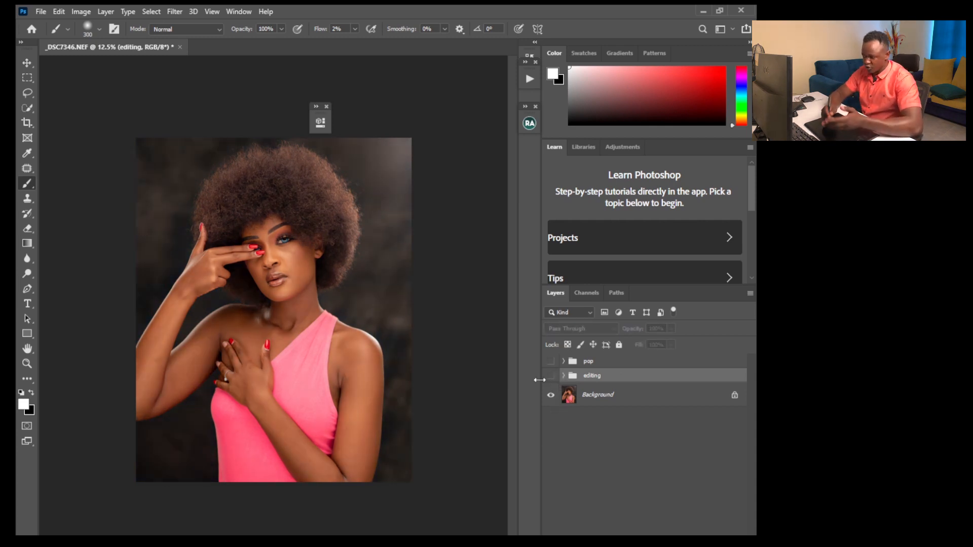
click(551, 378)
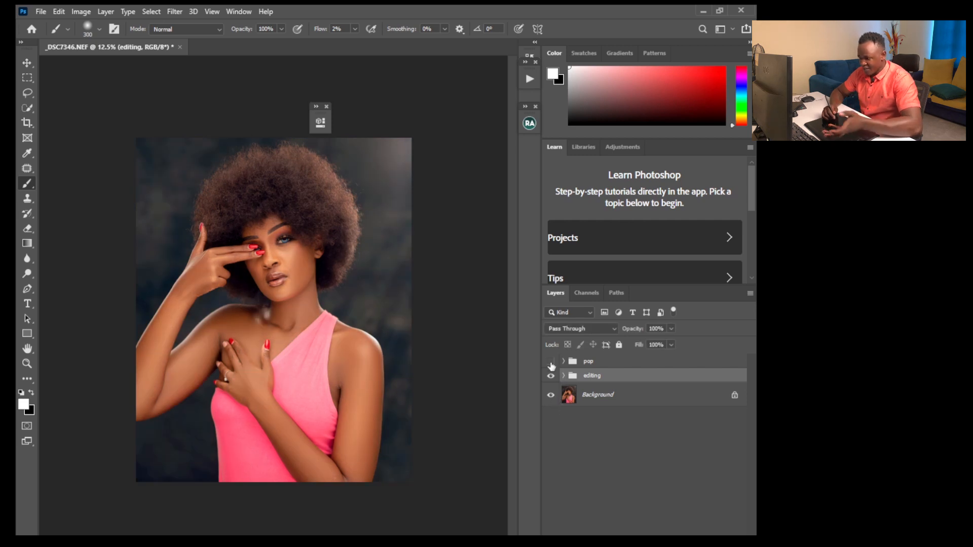
click(551, 362)
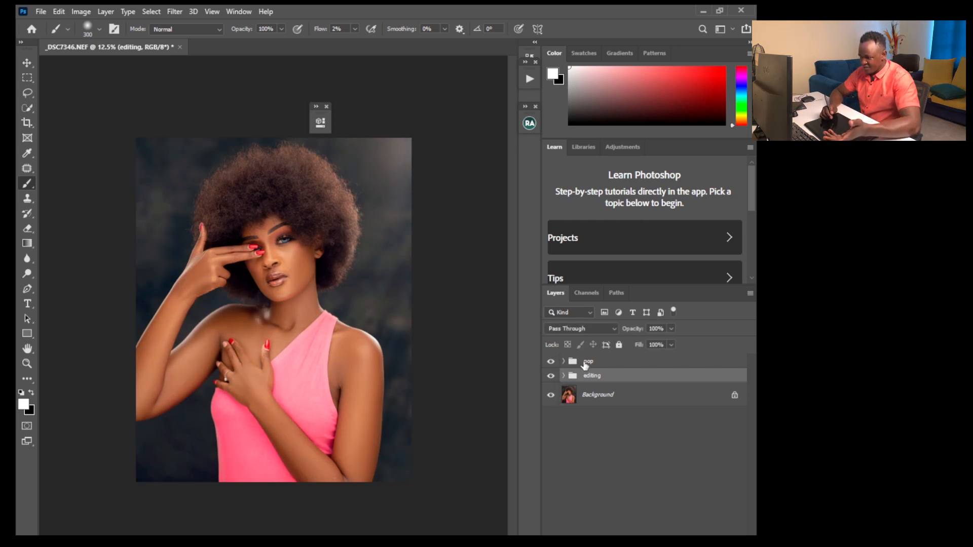
Run the Eyes N Teeth Whitening action above the "pop" group and expand the resulting layer group
click(586, 364)
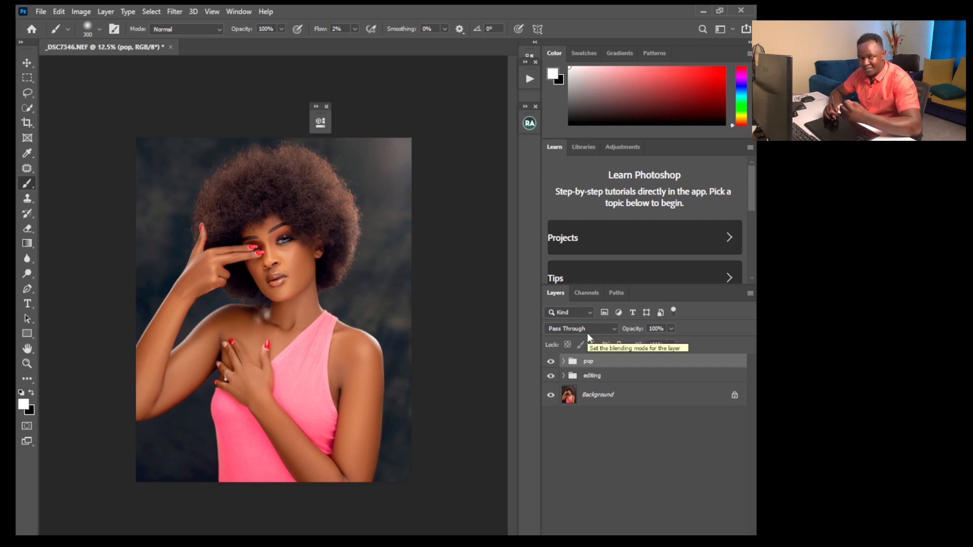
click(529, 80)
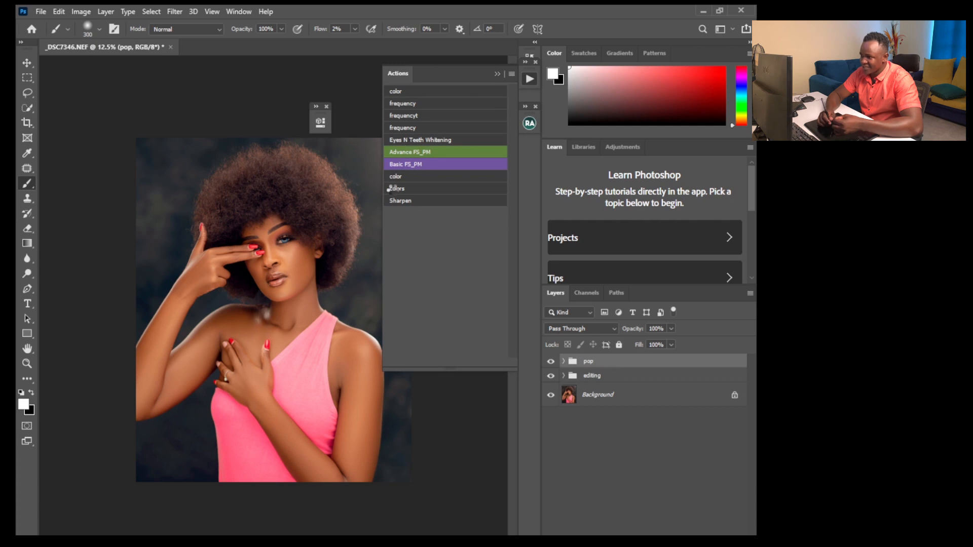
click(530, 79)
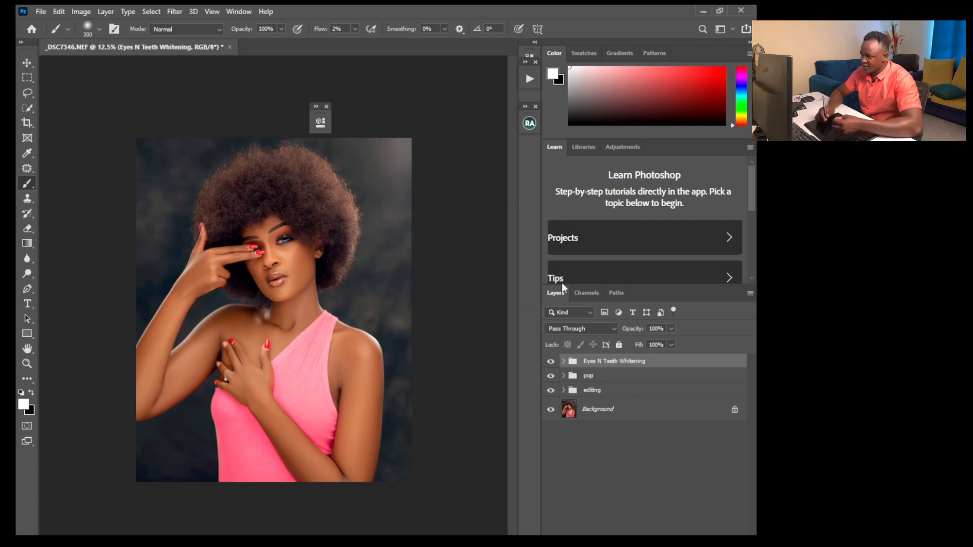
click(562, 361)
Paint white on the Photo Filter 1 mask over the eyes, using a 35 px brush at 100% flow
click(605, 428)
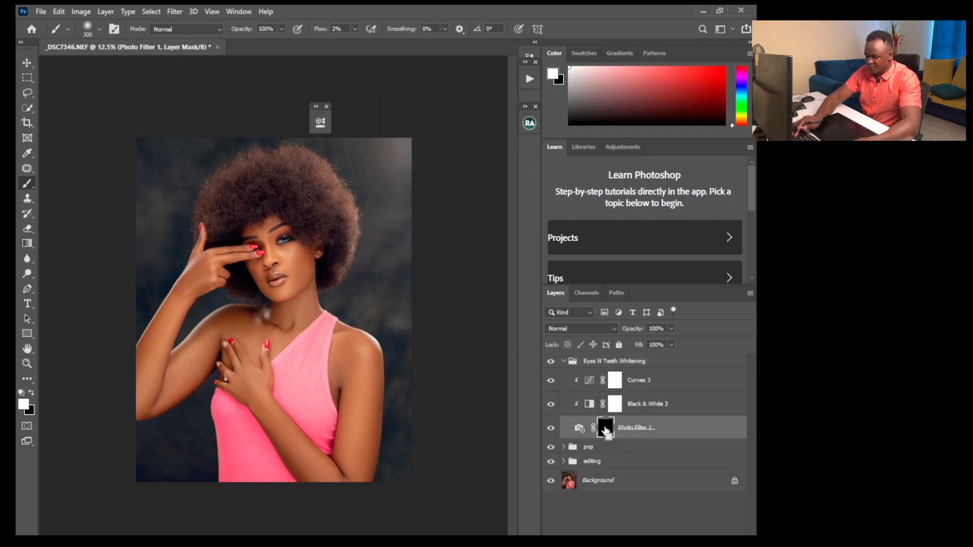
key(ctrl+plus)
key(ctrl+plus)
key(ctrl+plus)
key(ctrl+plus)
key(ctrl+plus)
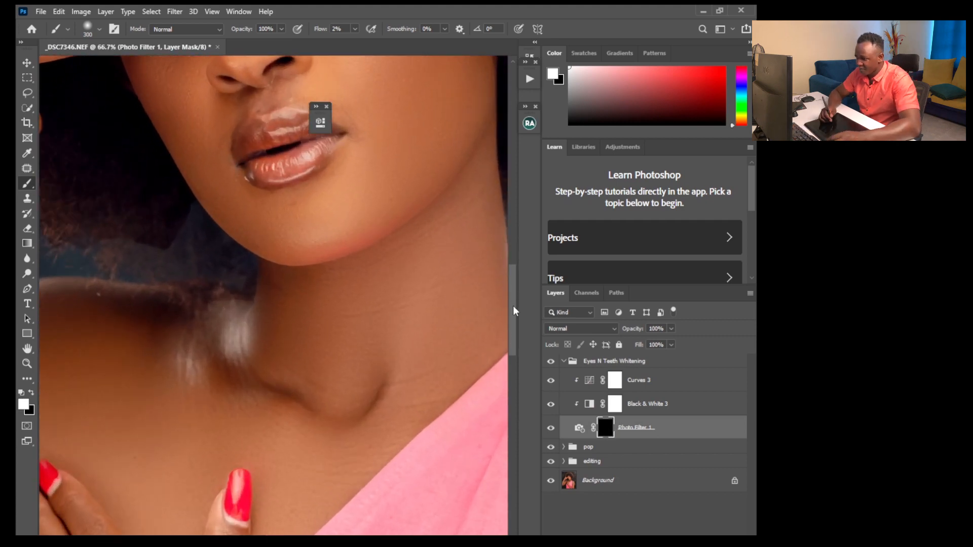
drag(513, 302, 502, 250)
right_click(28, 183)
click(60, 184)
key(bracketleft)
key(bracketleft)
key(bracketleft)
key(bracketleft)
key(bracketleft)
key(bracketleft)
key(bracketleft)
key(bracketleft)
key(bracketleft)
key(bracketleft)
key(bracketleft)
key(bracketleft)
key(bracketleft)
key(bracketleft)
click(355, 29)
drag(355, 42, 411, 35)
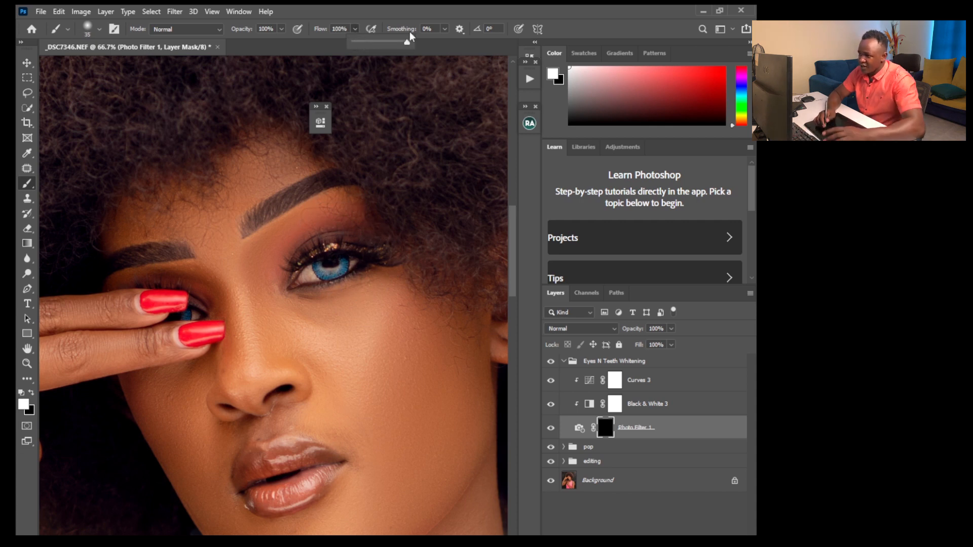
drag(313, 271, 303, 281)
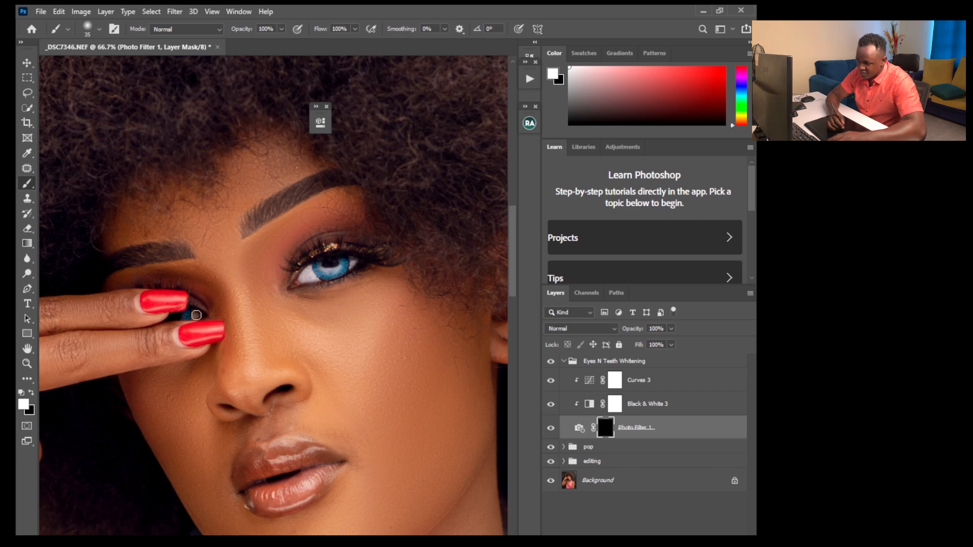
key(ctrl+minus)
key(ctrl+minus)
key(ctrl+minus)
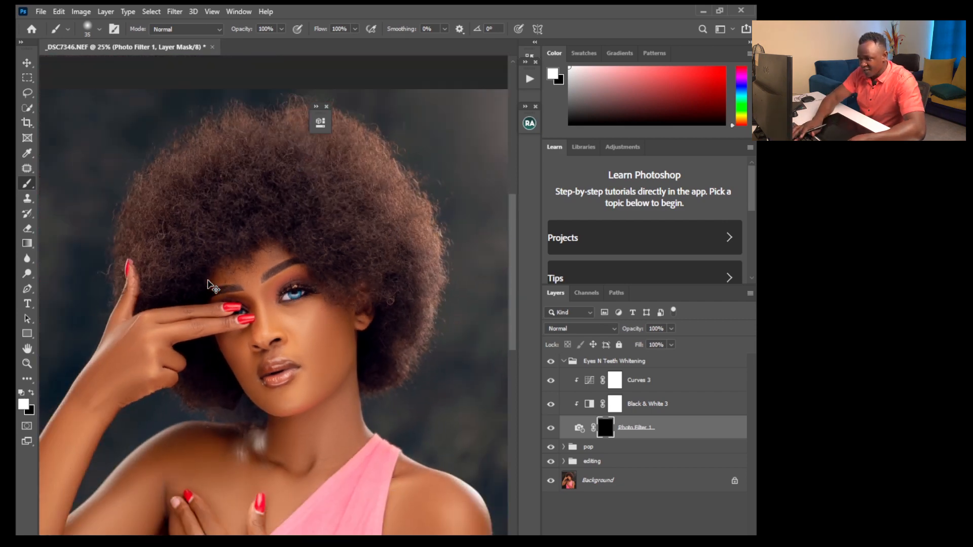
key(ctrl+minus)
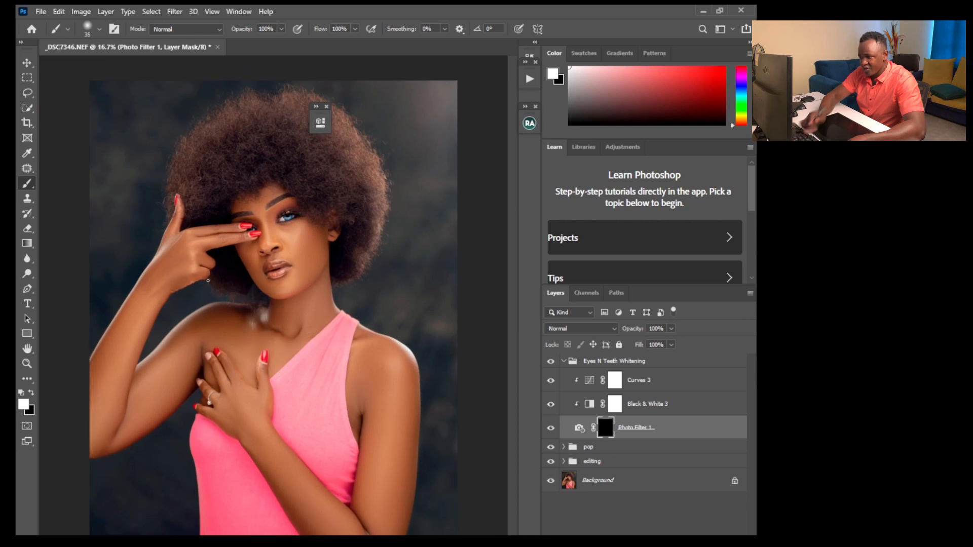
Slightly lower the Eyes N Teeth Whitening group's opacity, and group it with "pop" and "editing" as "final"
click(563, 361)
drag(670, 329, 658, 342)
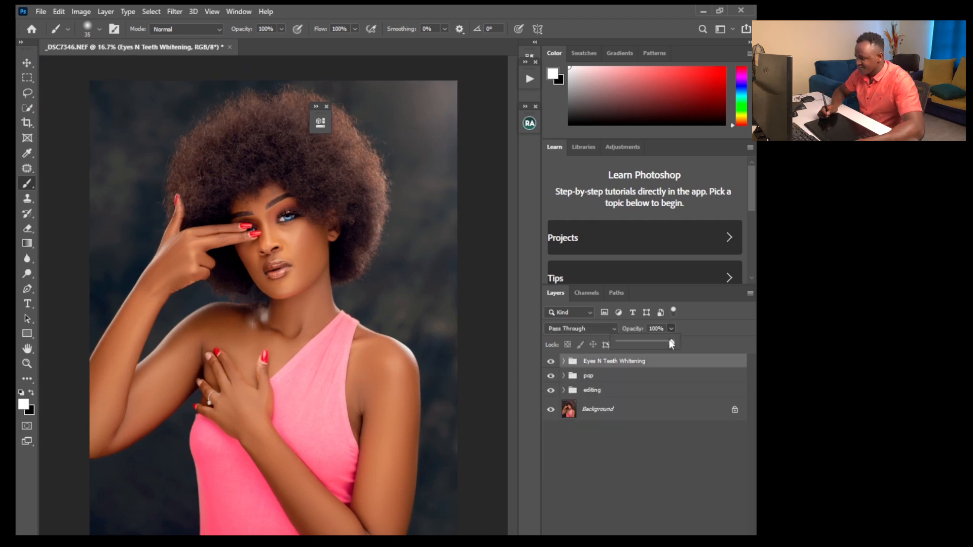
shift+click(603, 390)
key(ctrl+g)
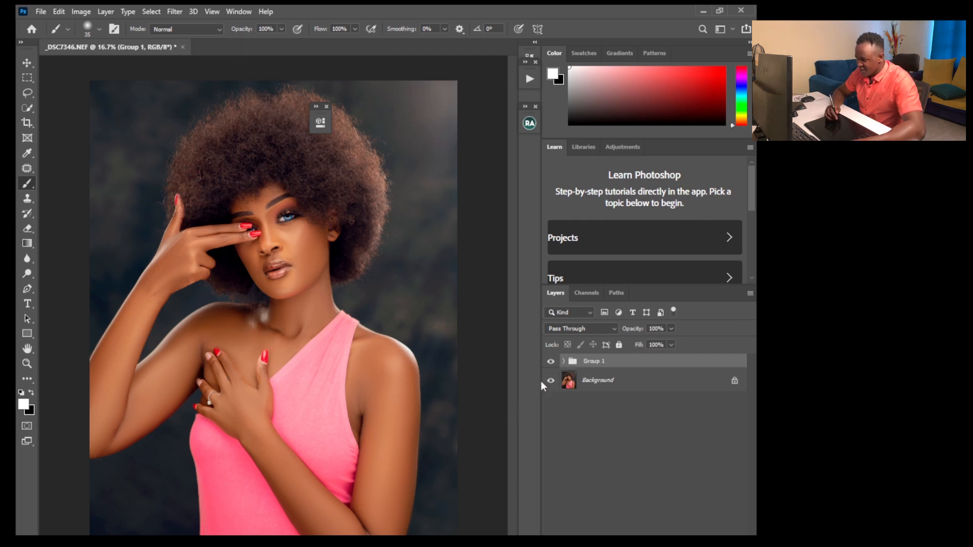
double_click(590, 362)
text(f)
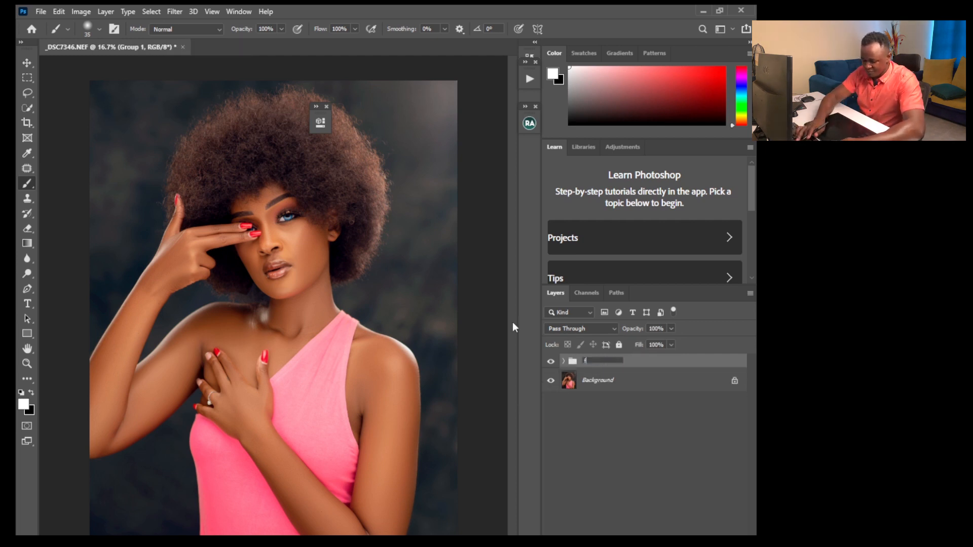
text(n)
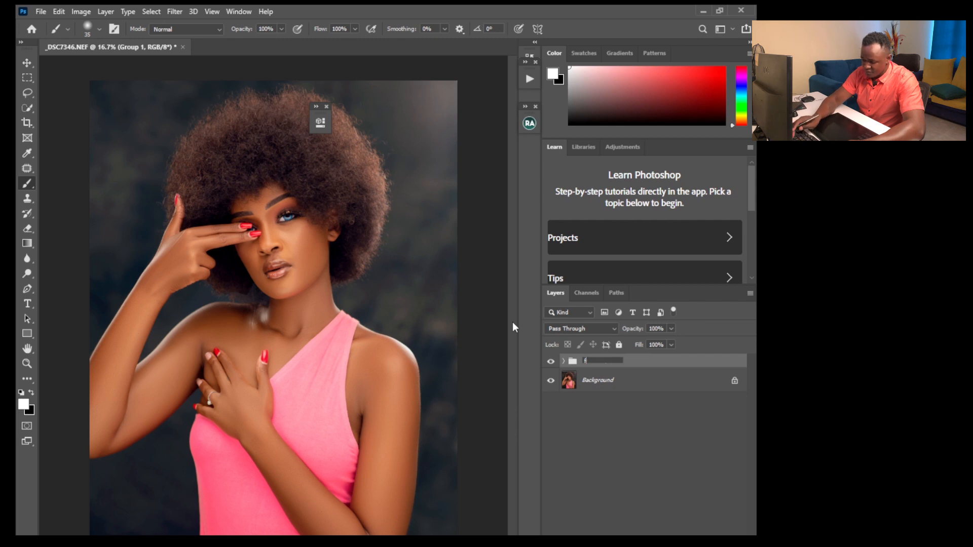
text(nal)
key(Return)
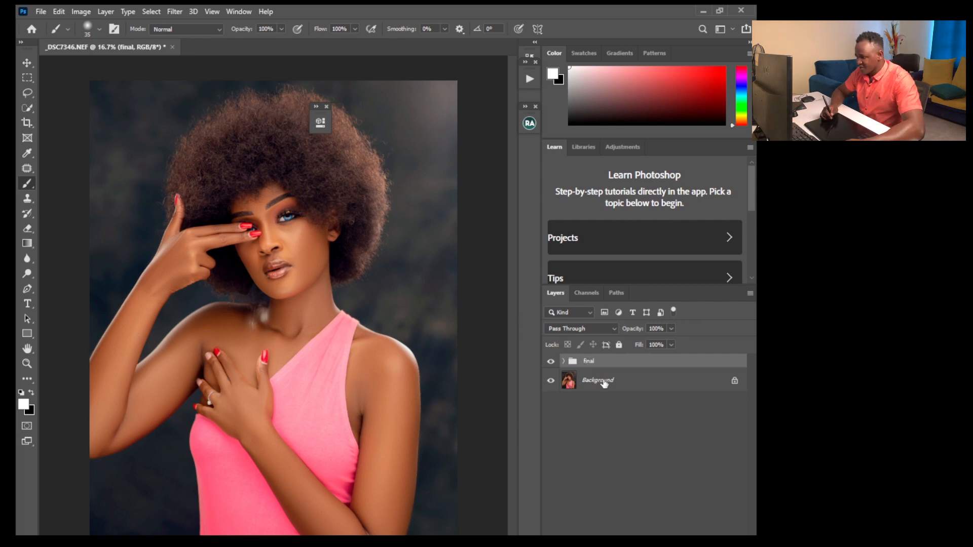
click(598, 380)
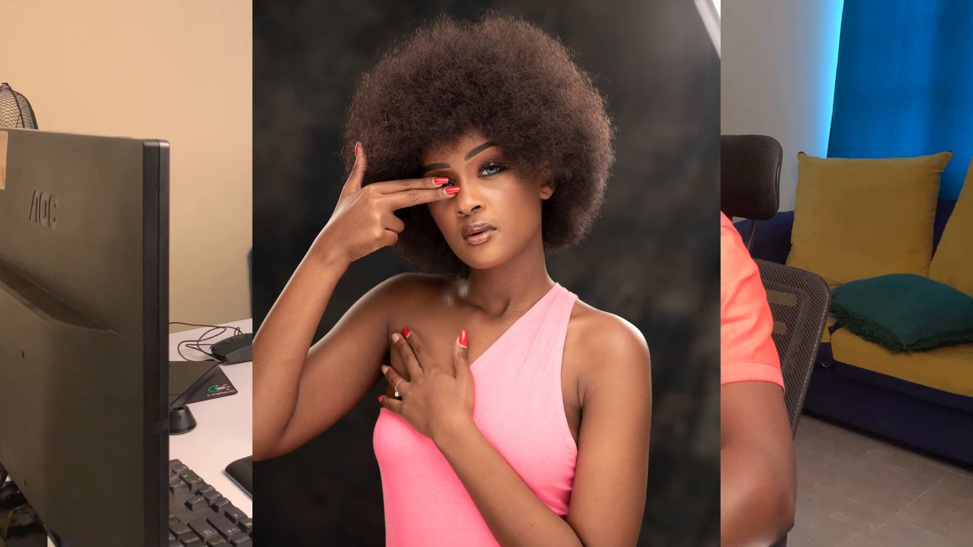